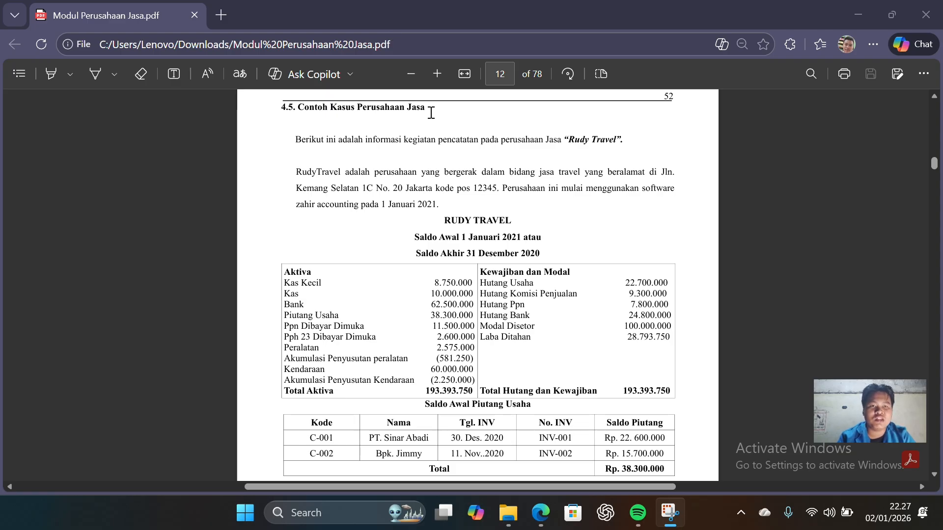
- Switch from the PDF module to Zahir Accounting 6 and start creating a new company data file
left_click(858, 19)
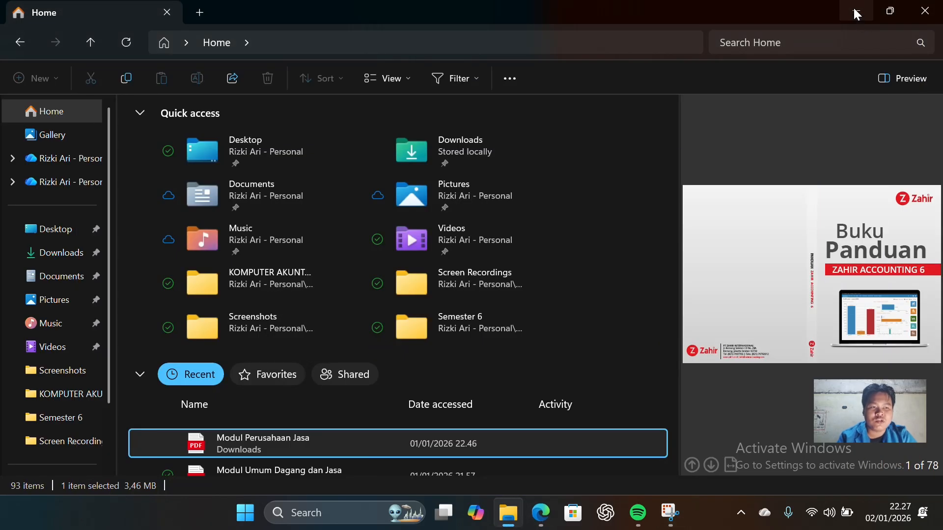
left_click(855, 13)
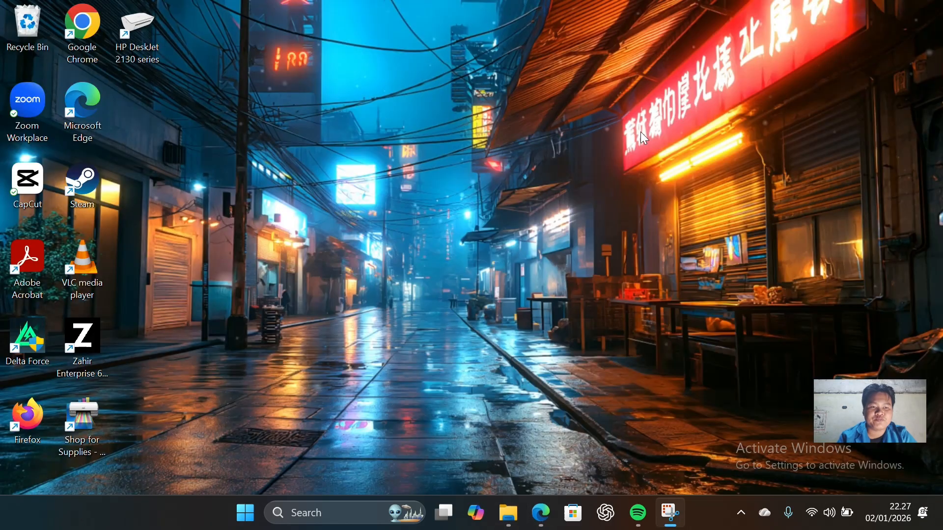
left_click(92, 334)
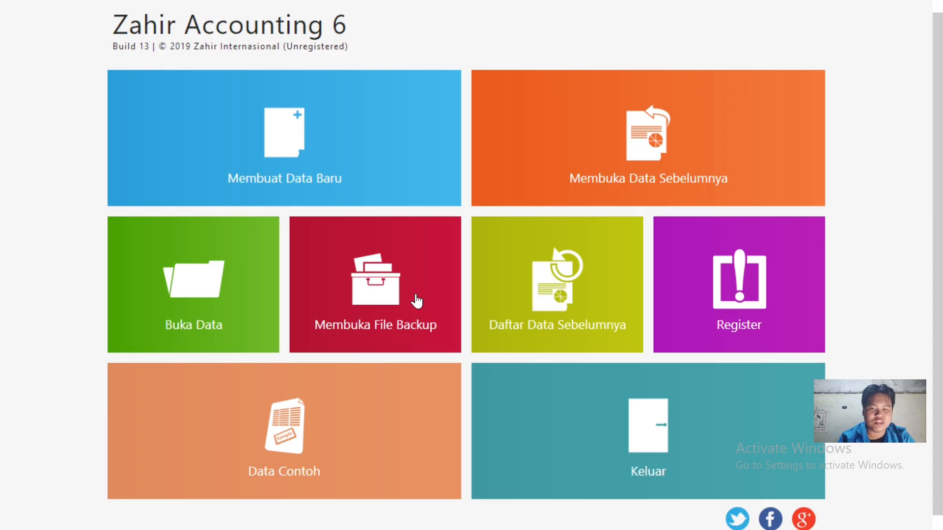
left_click(331, 178)
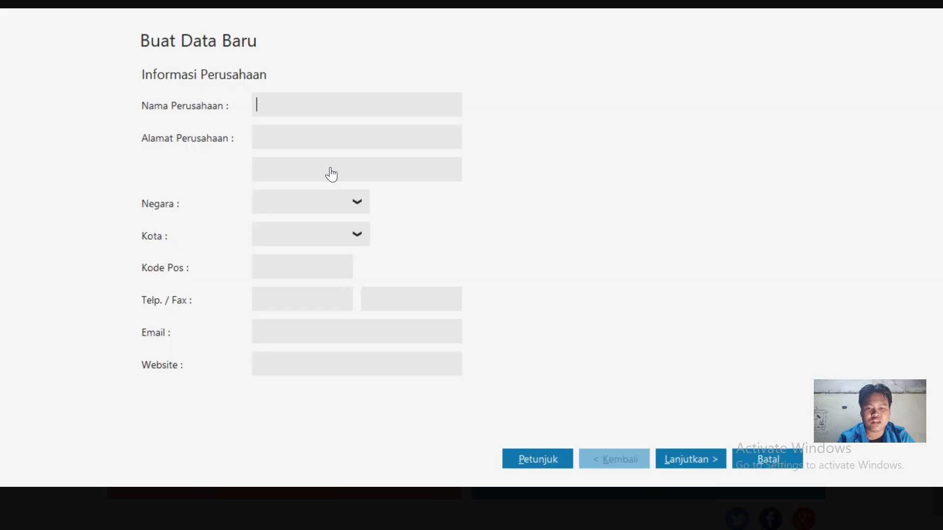
- Enter Rudy Travel as the company name in the company information
type("Rud")
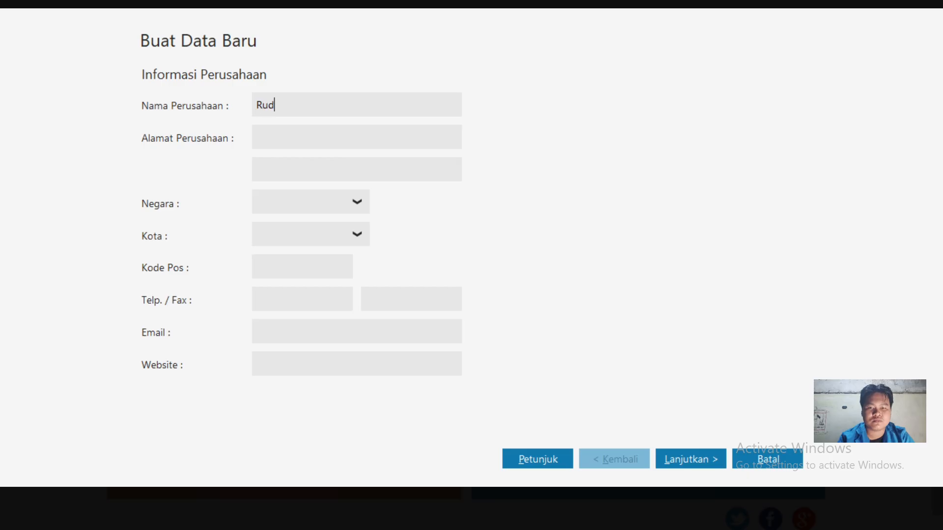
type("y Trav")
type("el")
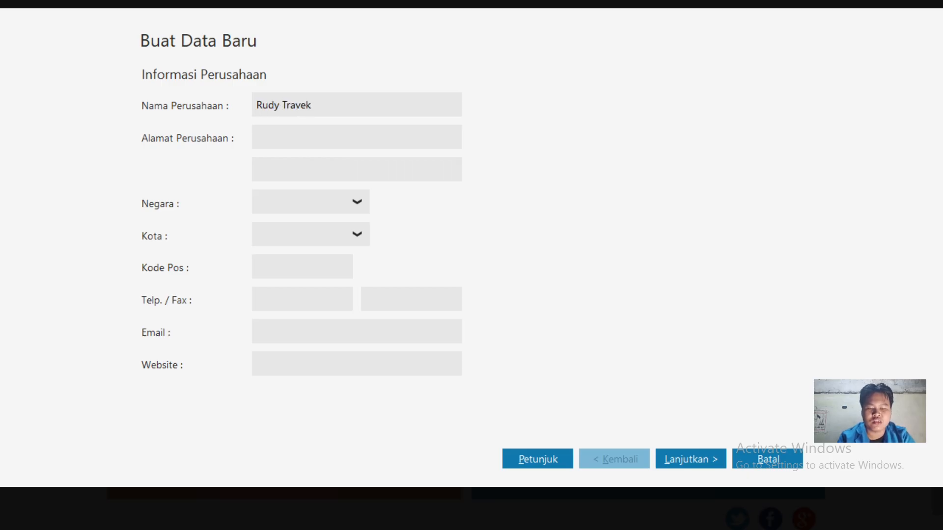
key("BackSpace")
type("l")
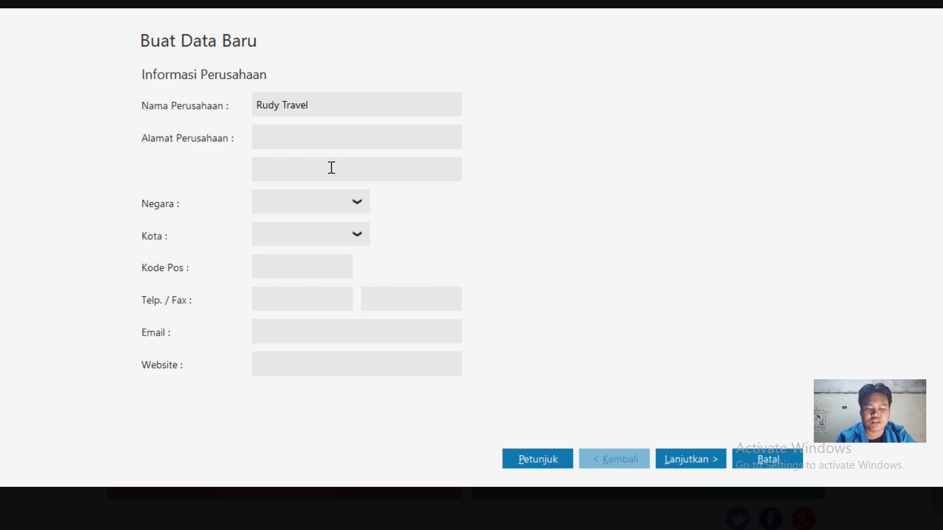
- Fill in both lines of the company's address with the street address and the district
key("Tab")
type("Jl")
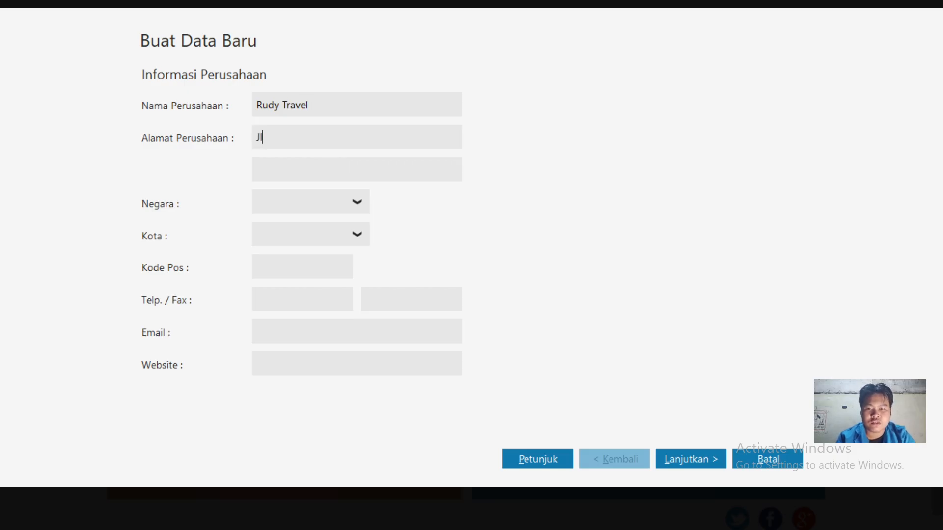
type(". Kemang S")
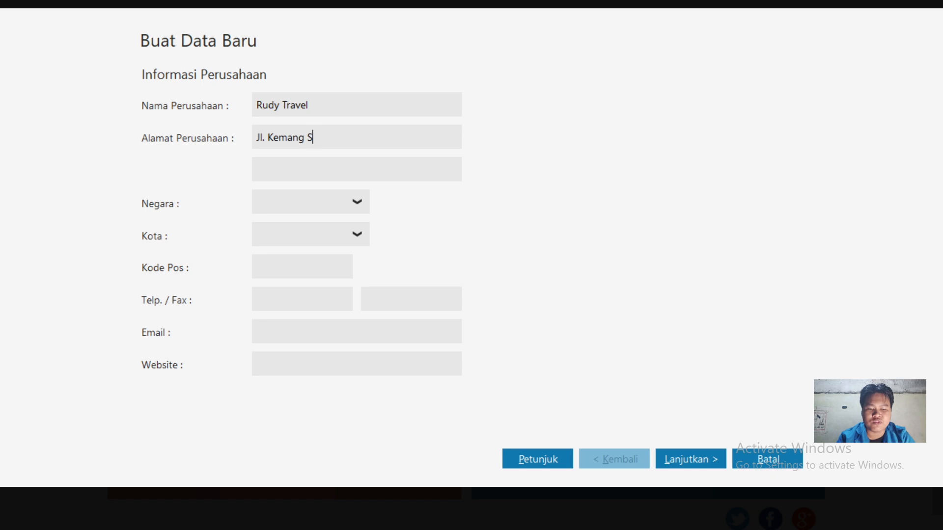
type("elatan No")
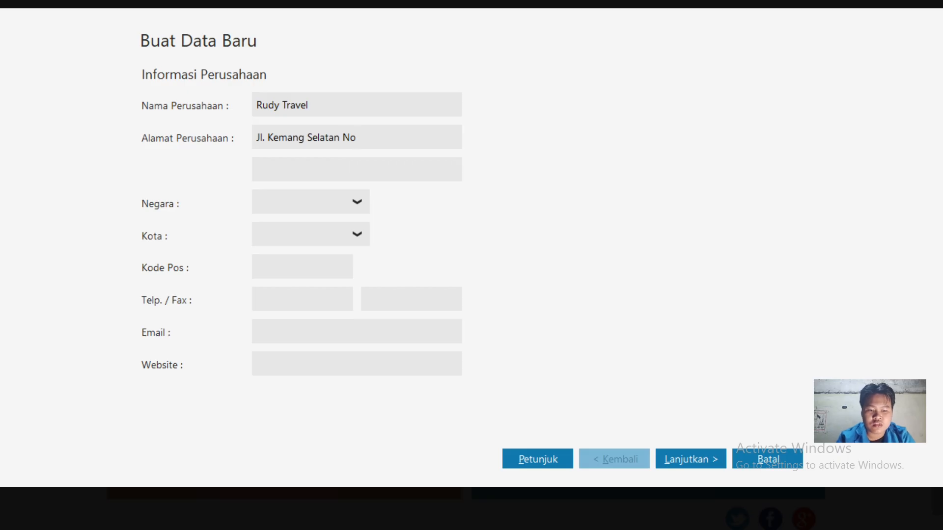
key("BackSpace")
key("BackSpace")
type("1c")
key("BackSpace")
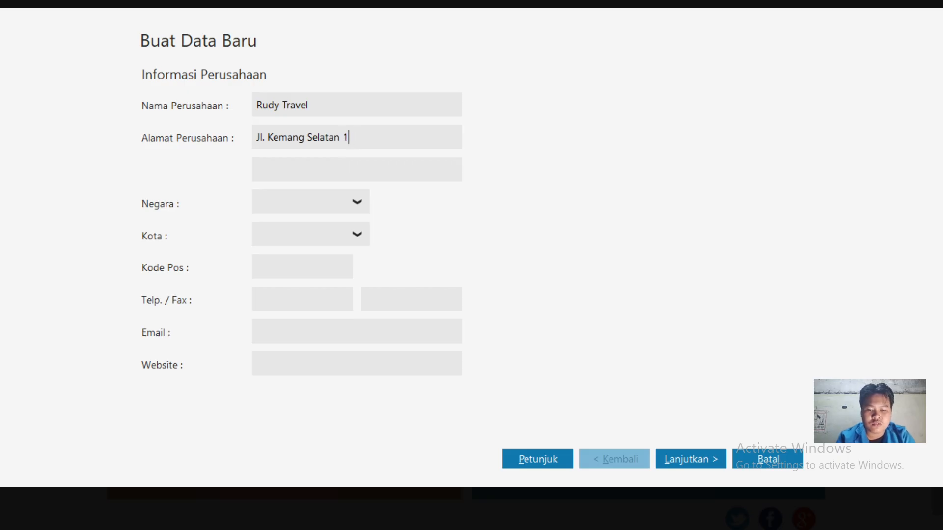
type("C No")
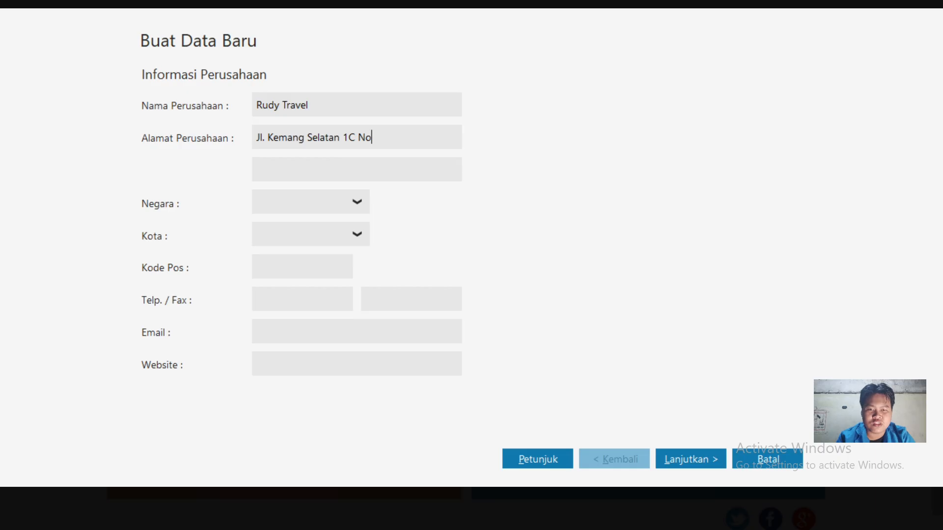
type(".20")
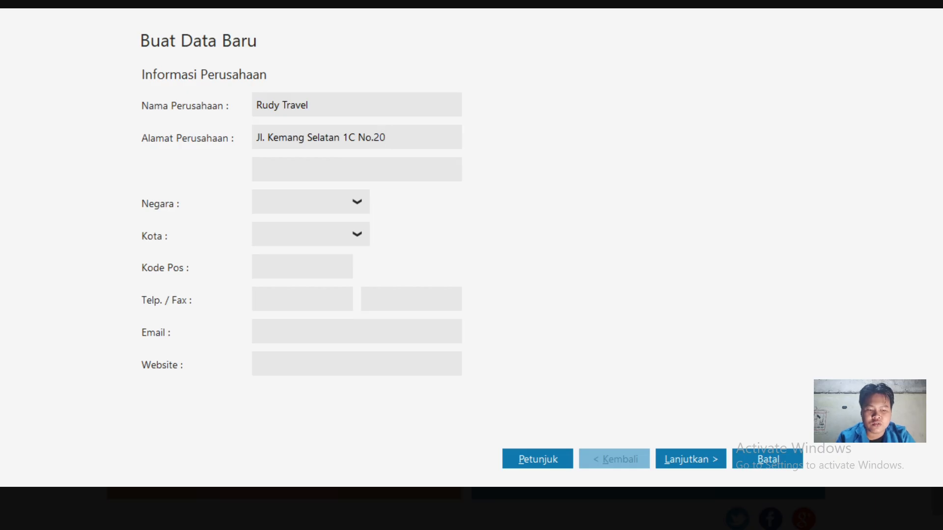
type("Jakarta Selat")
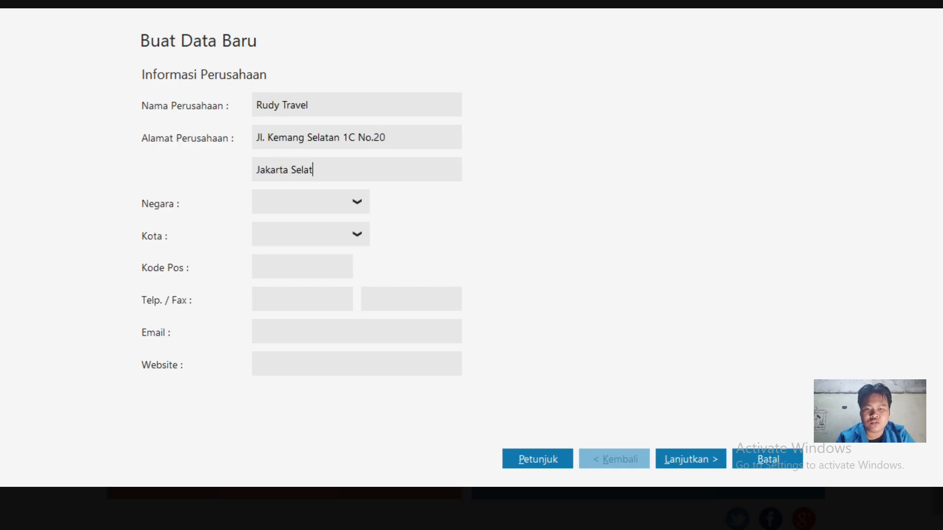
type("an")
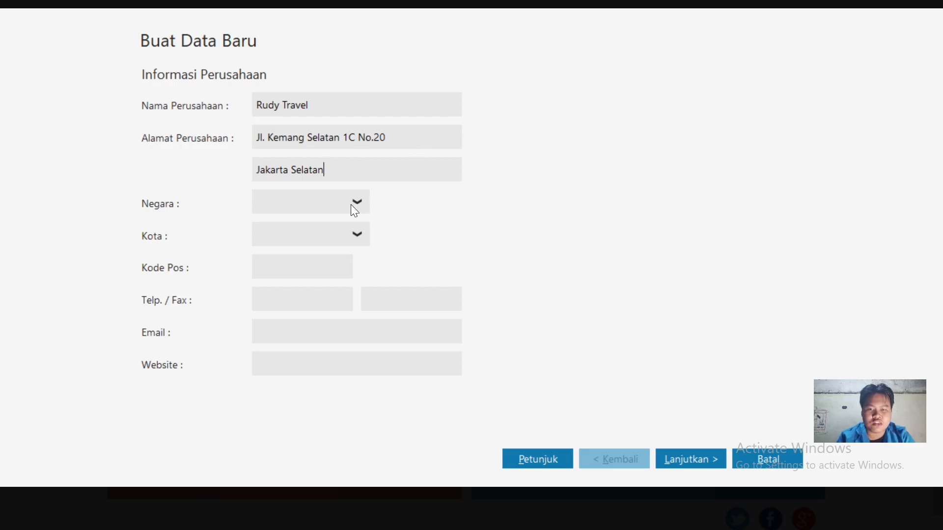
- Choose Indonesia as the country and Jakarta as the city, enter the company's postal code, and continue to the accounting period
left_click(351, 205)
left_click(301, 254)
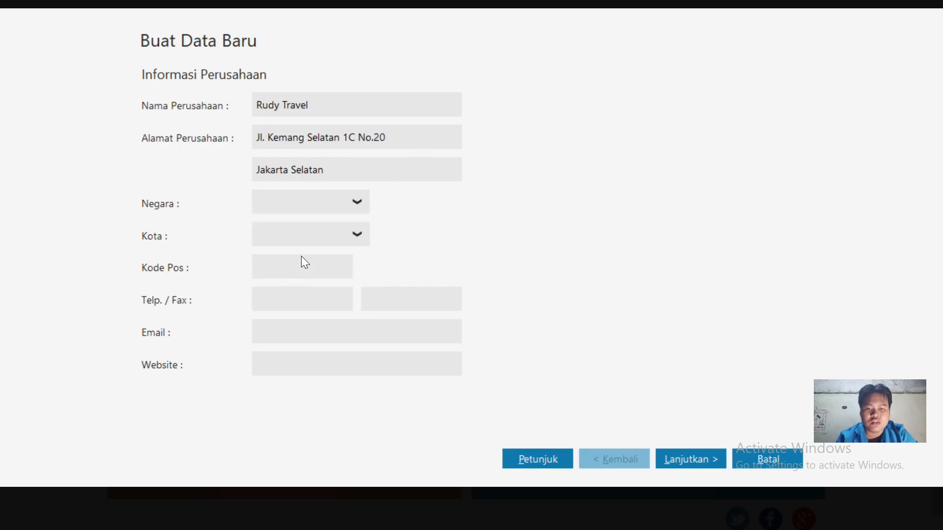
left_click(352, 235)
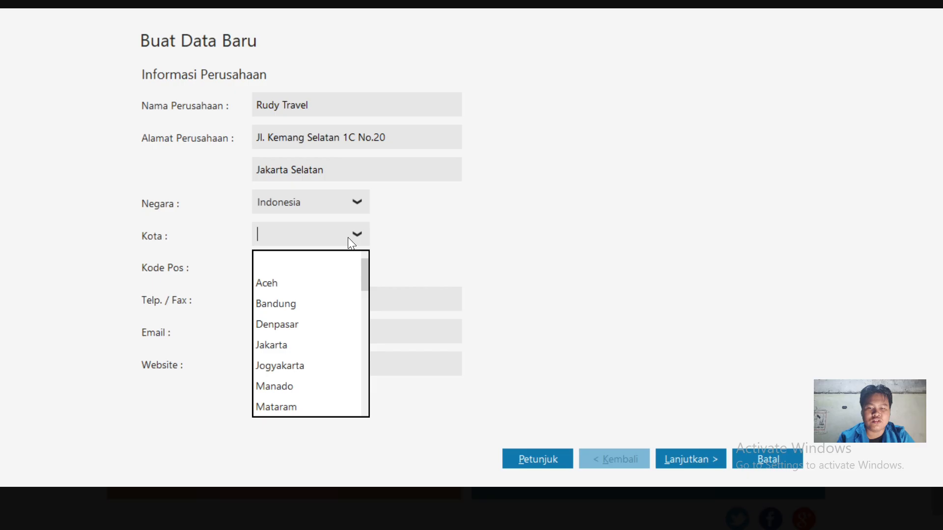
left_click(285, 351)
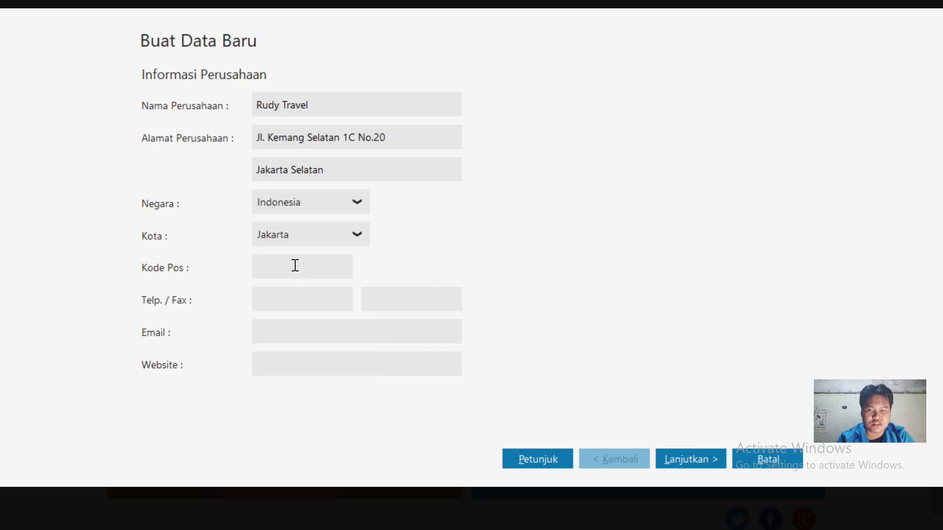
left_click(295, 265)
type("12345")
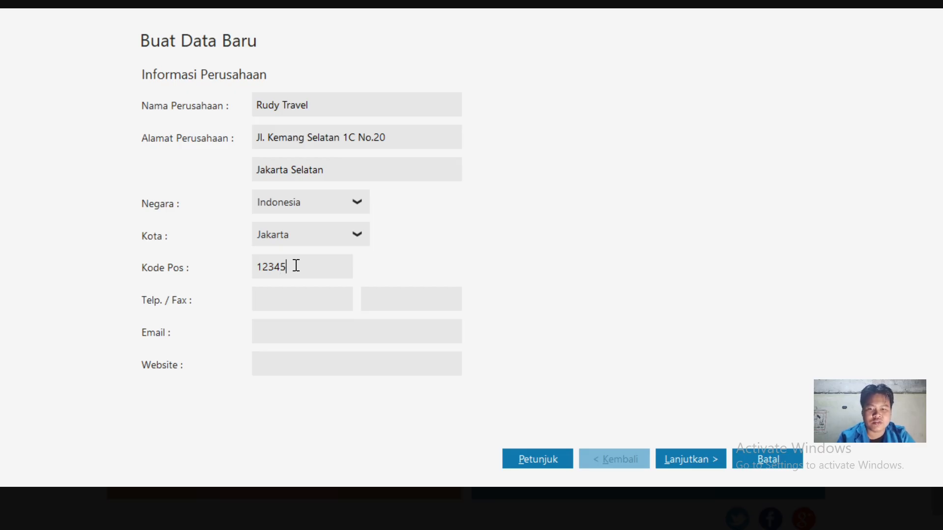
left_click(700, 458)
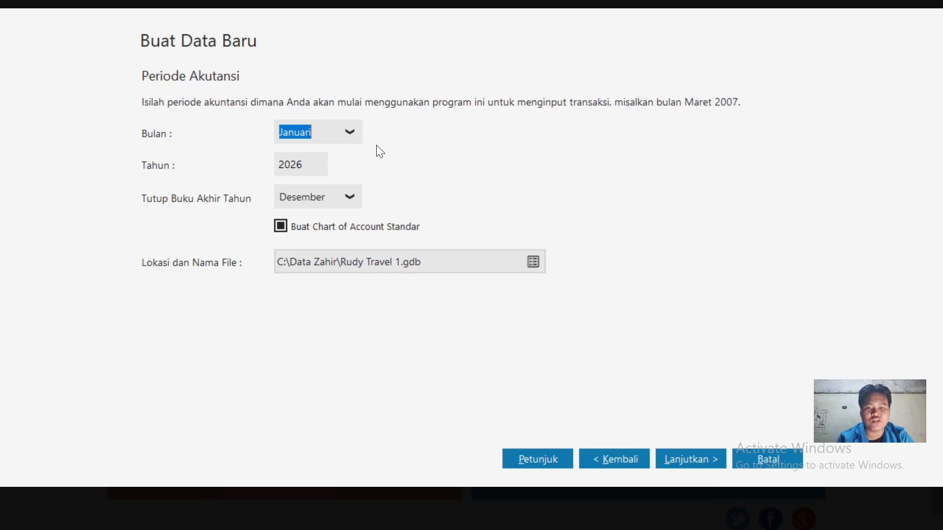
- Set the year of the accounting period to 2021
double_click(308, 164)
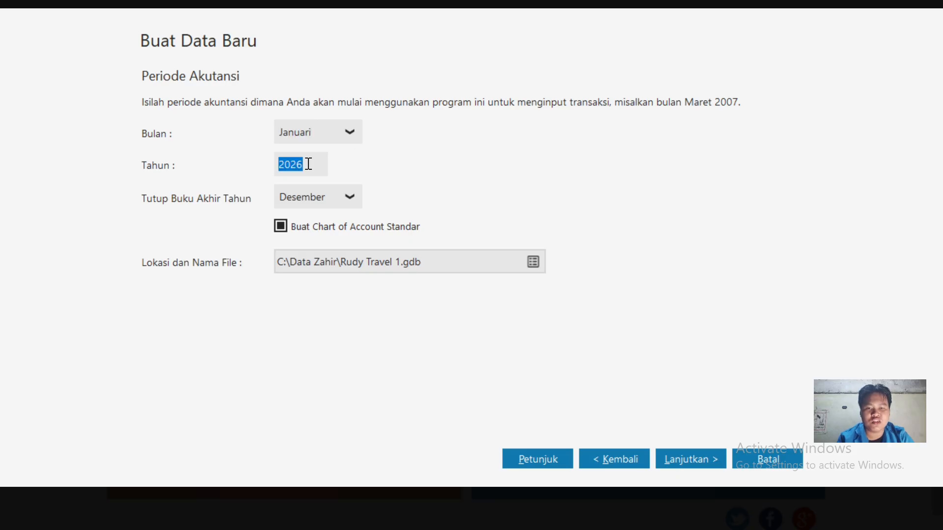
key("Right")
key("Right")
key("Right")
key("Right")
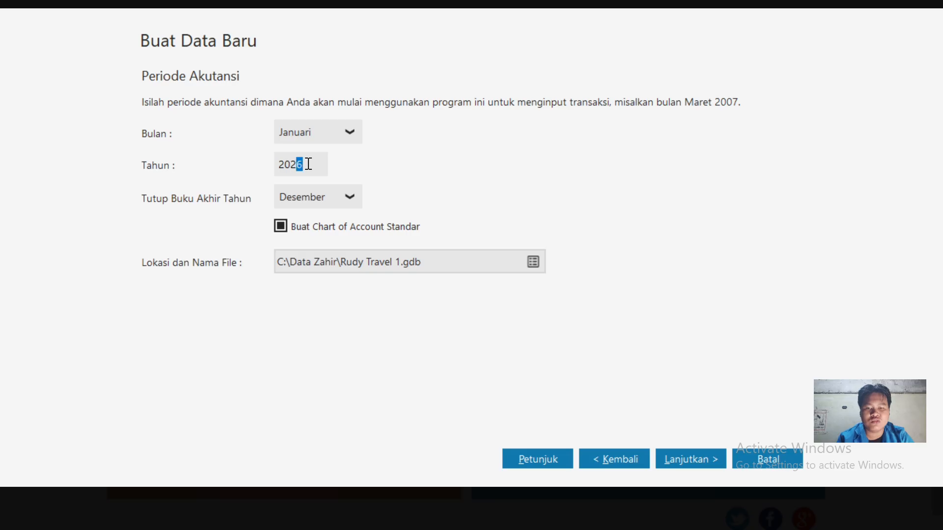
type("1")
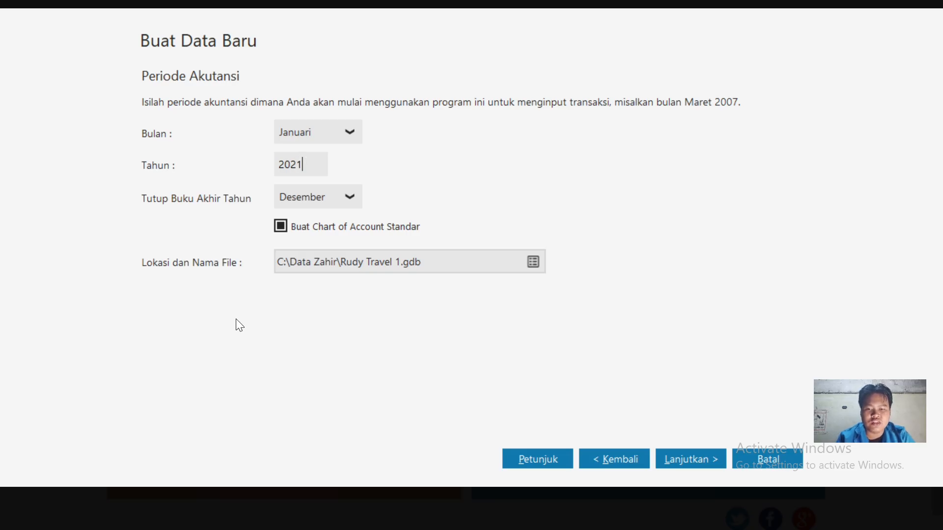
- Set the data file to Rudy Travel.GDB in the Tugas Kuliah folder and accept the default Head Quarter department and account format
left_click(538, 265)
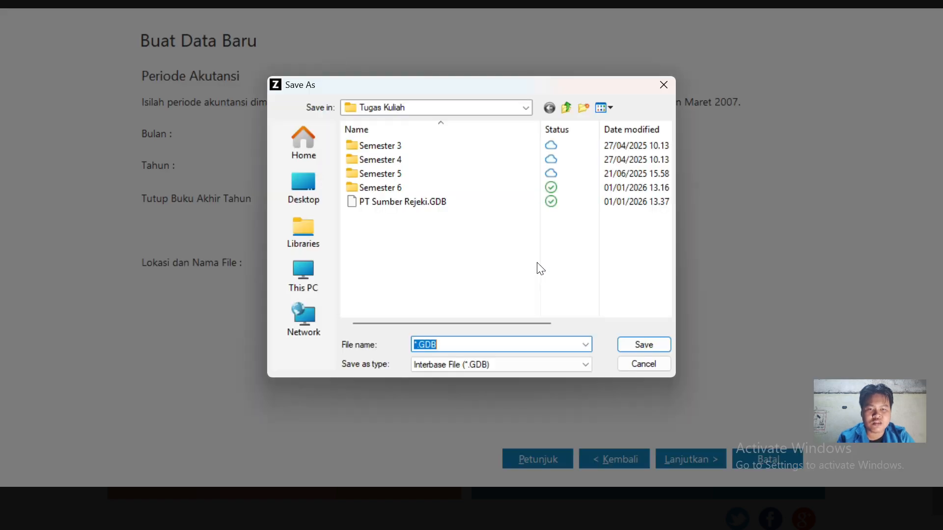
left_click(418, 344)
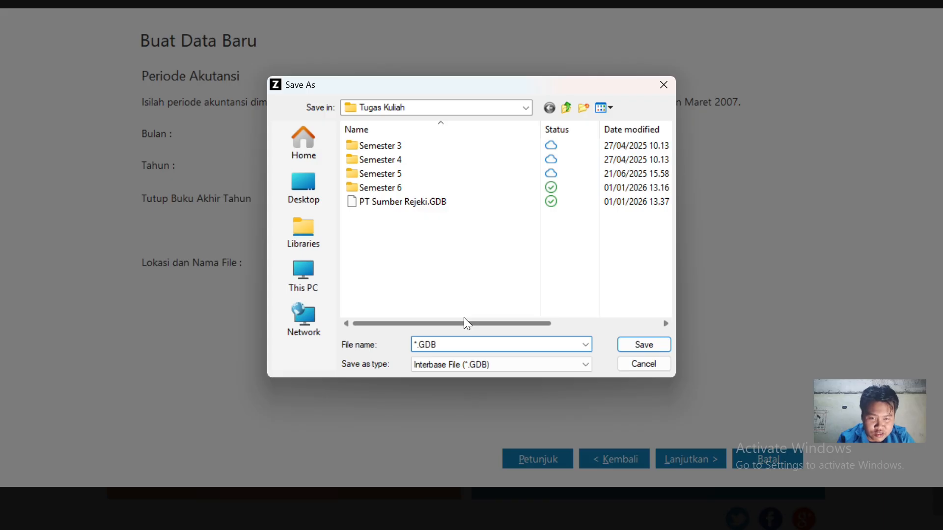
key("BackSpace")
type("R")
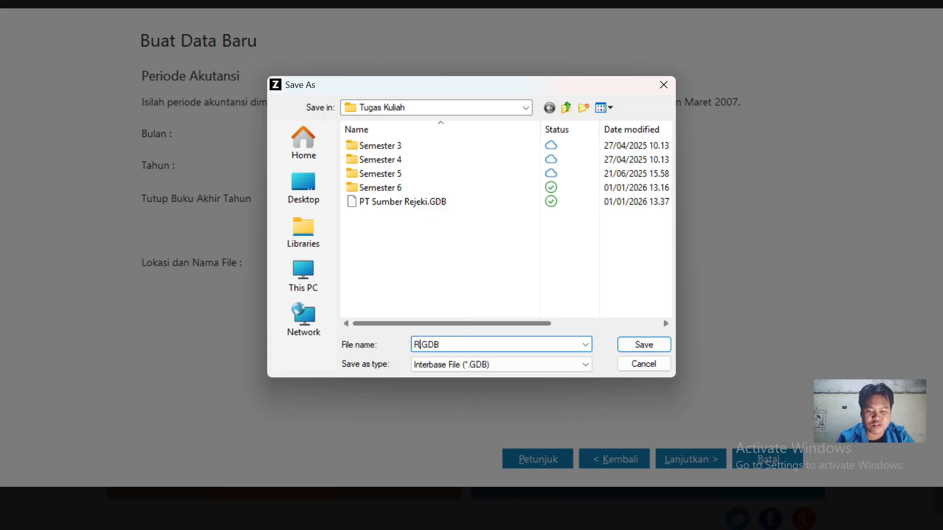
type("udy Travel")
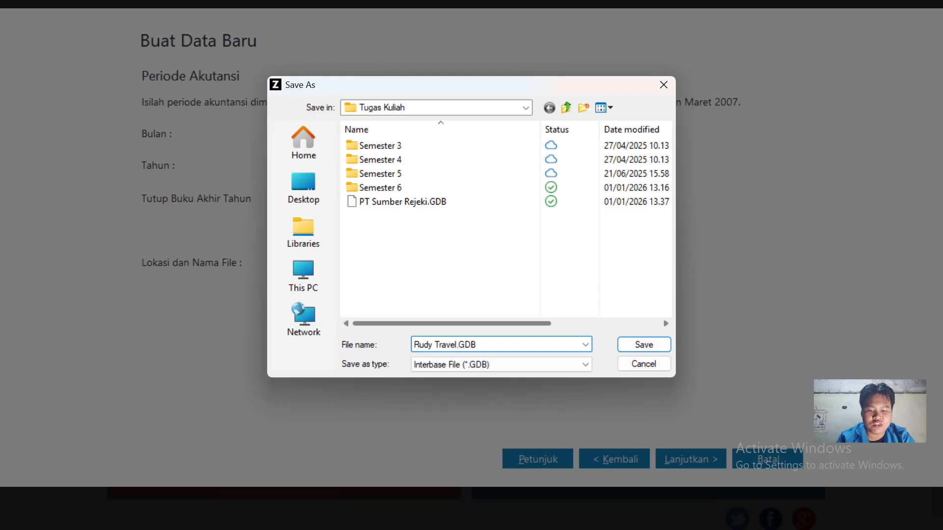
left_click(656, 345)
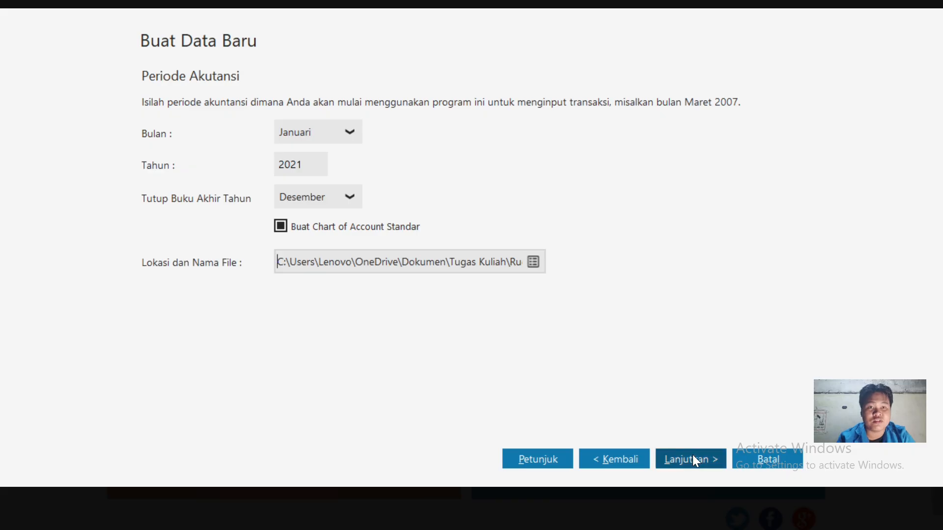
left_click(694, 456)
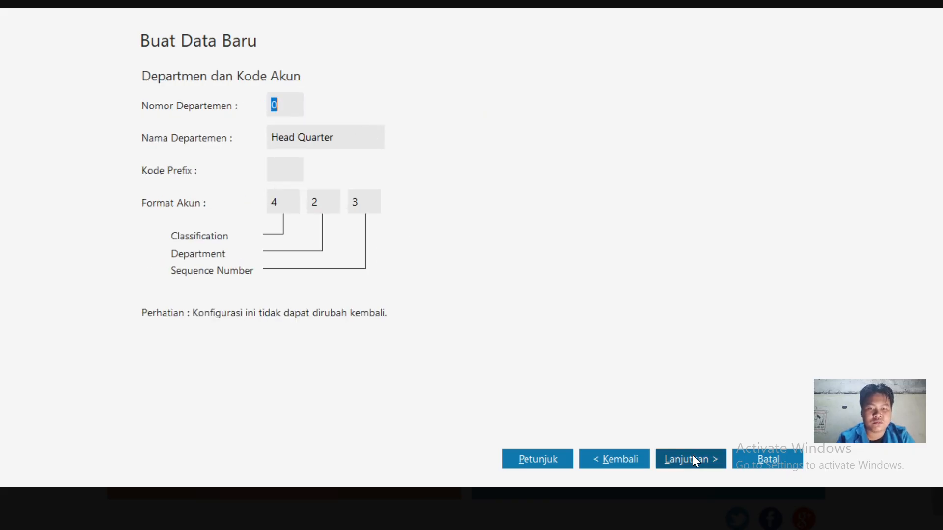
left_click(692, 460)
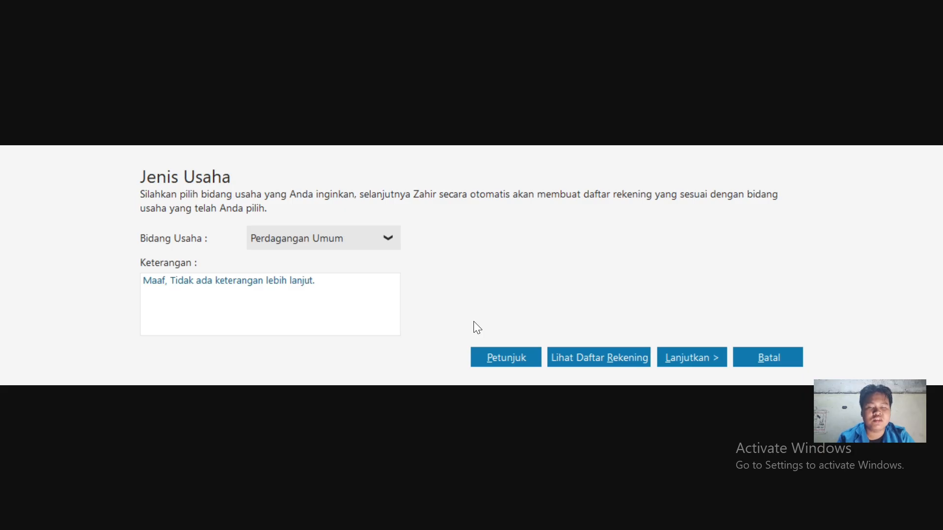
- Choose and confirm Jasa Umum as the line of business, and accept IDR (Rupiah) as the functional currency
left_click(390, 238)
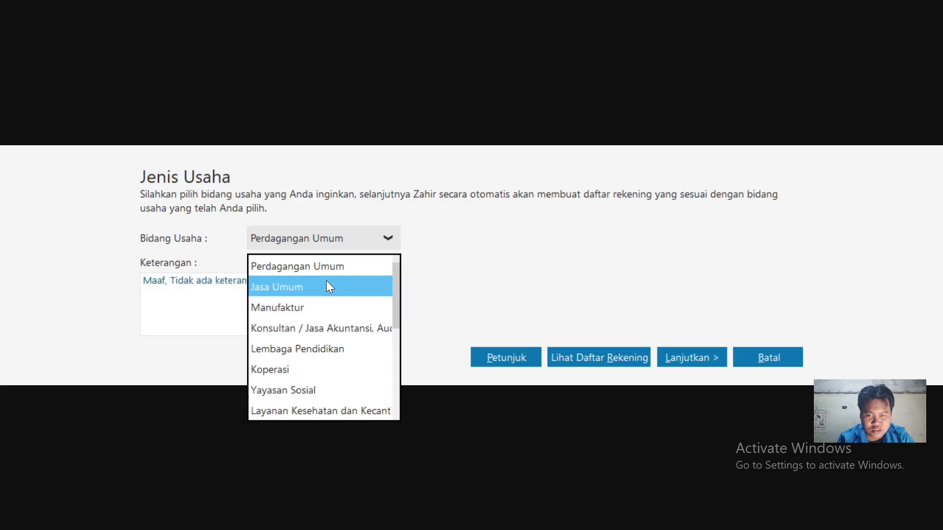
left_click(327, 282)
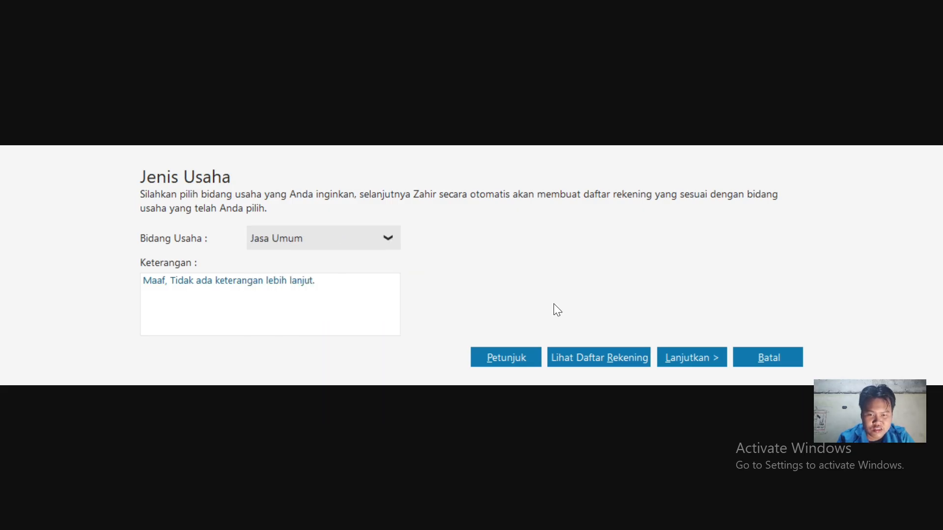
left_click(686, 354)
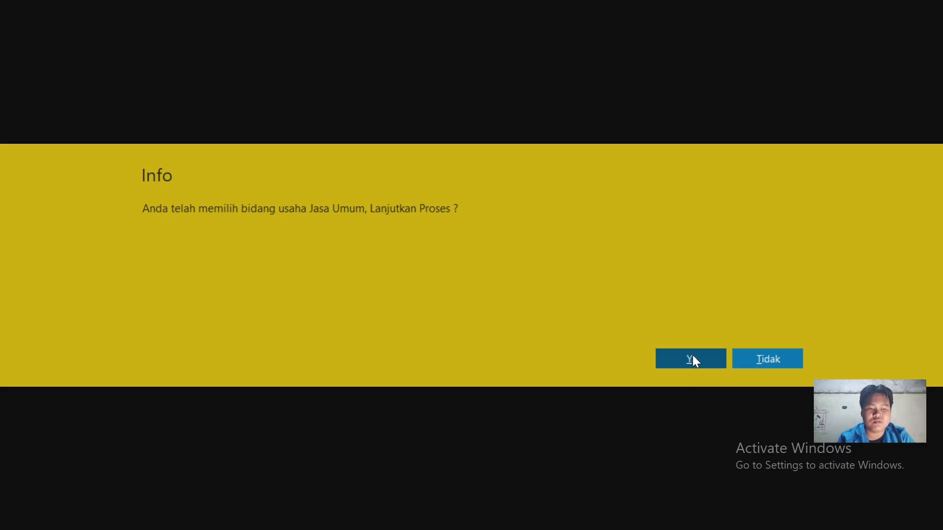
left_click(693, 356)
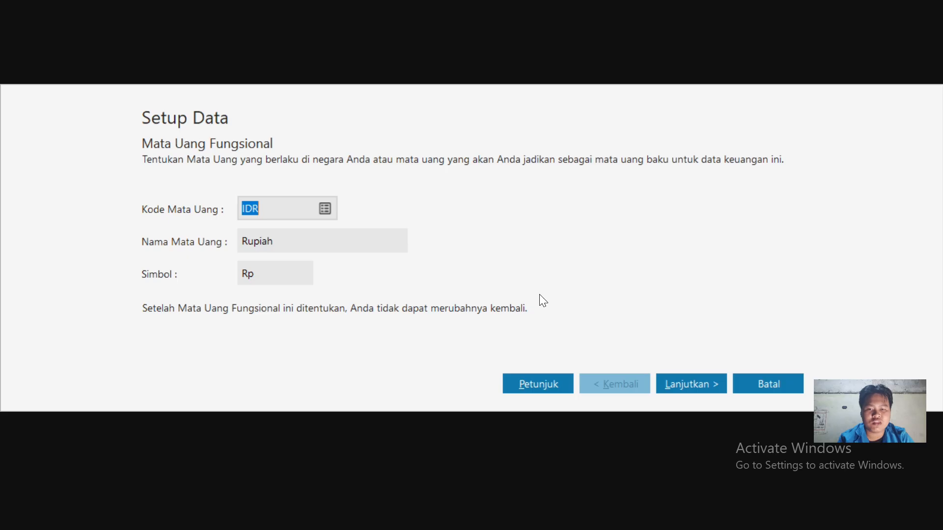
left_click(697, 385)
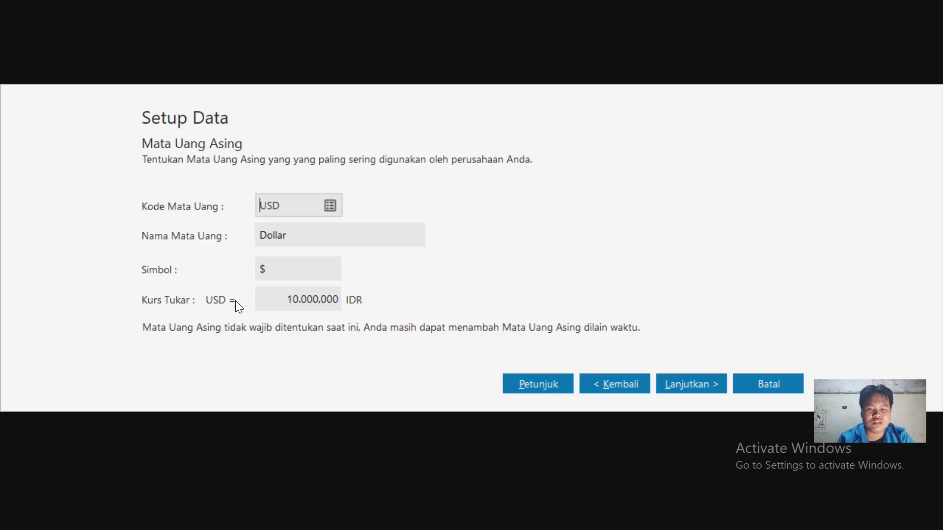
- Accept USD (Dollar) at an exchange rate of 10.000.000 IDR as the foreign currency and finish the data setup
left_click(679, 384)
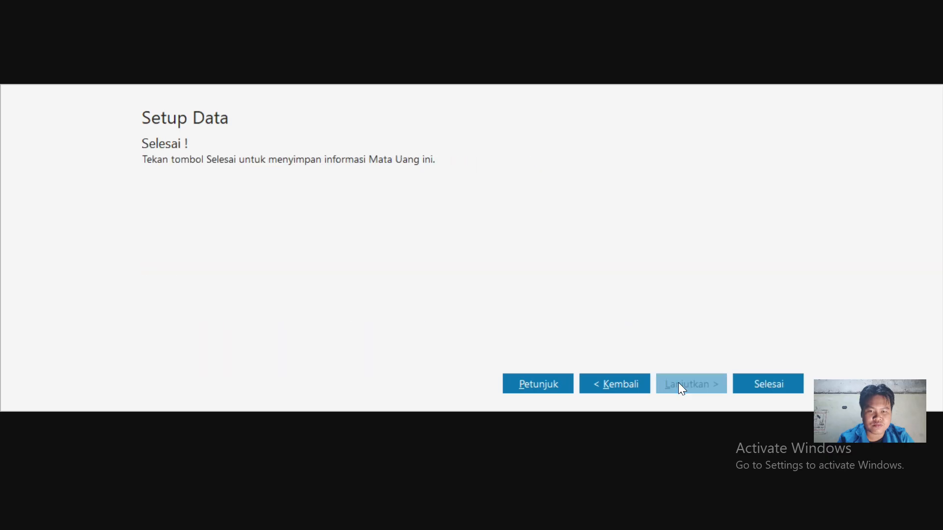
left_click(785, 382)
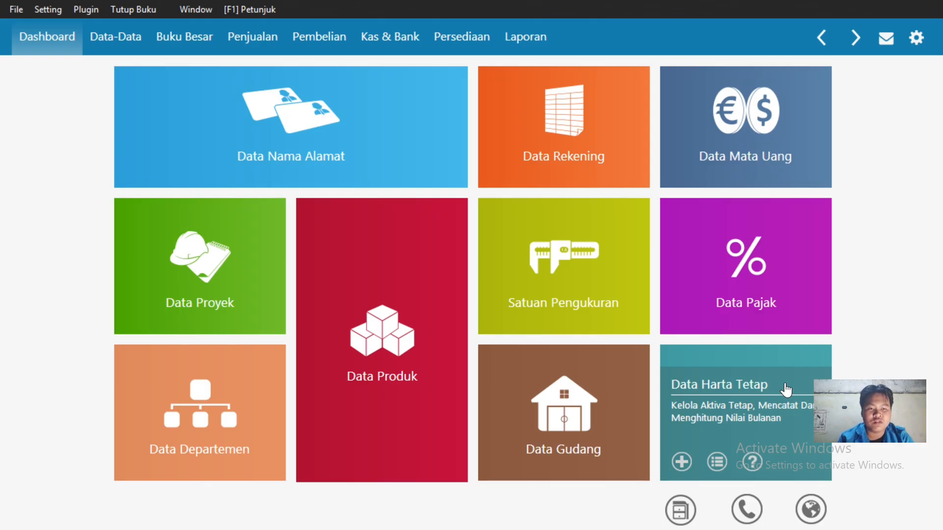
- Open the account list (Data Rekening) and switch it to the table view of codes, names and classifications
mouse_move(591, 138)
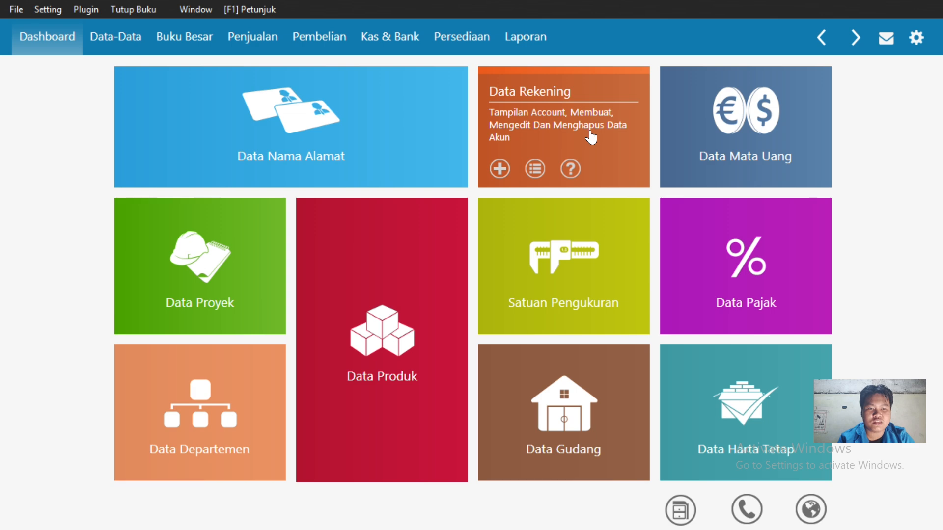
left_click(590, 131)
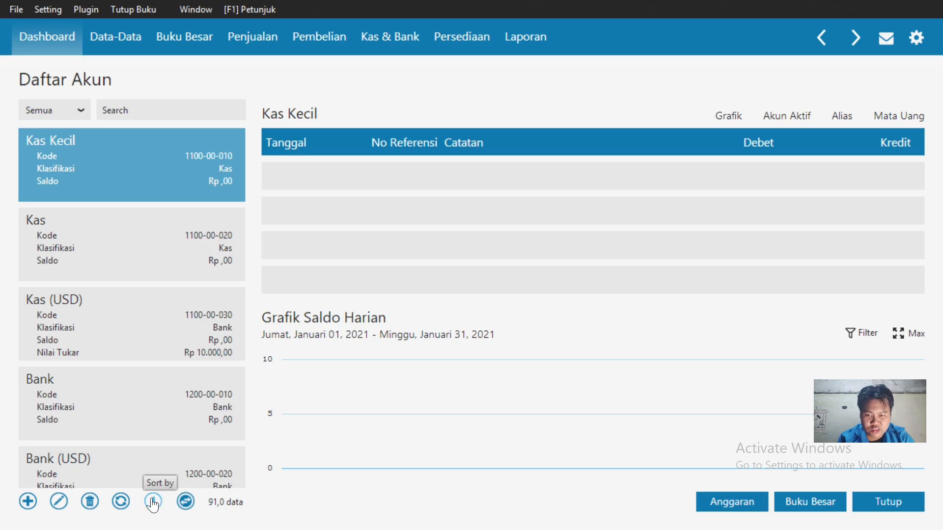
left_click(185, 501)
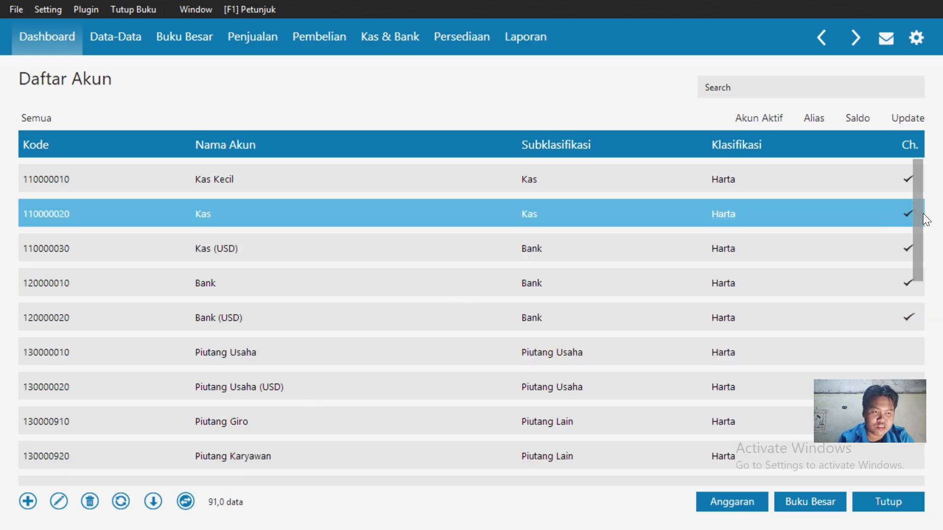
scroll(919, 213, "down", 1)
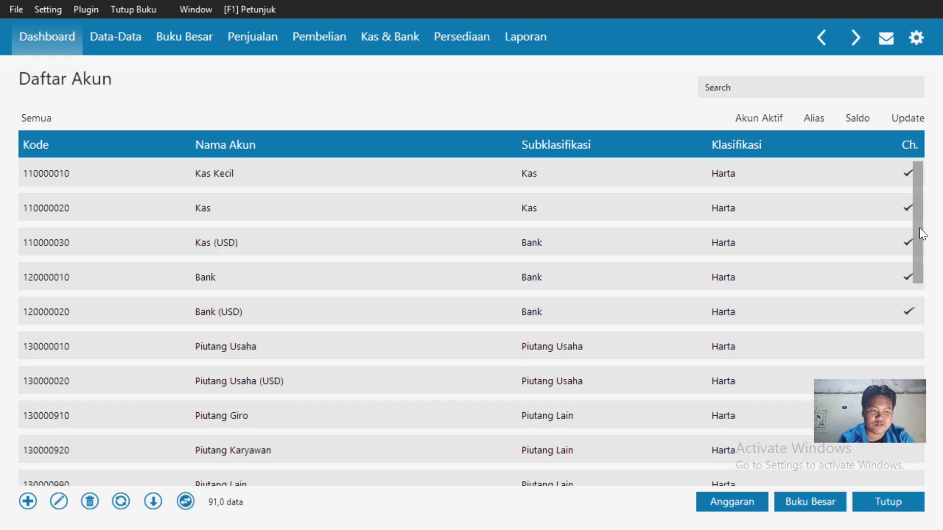
mouse_move(920, 228)
left_mouse_down()
mouse_move(923, 442)
mouse_move(921, 217)
left_mouse_up()
left_click(919, 216)
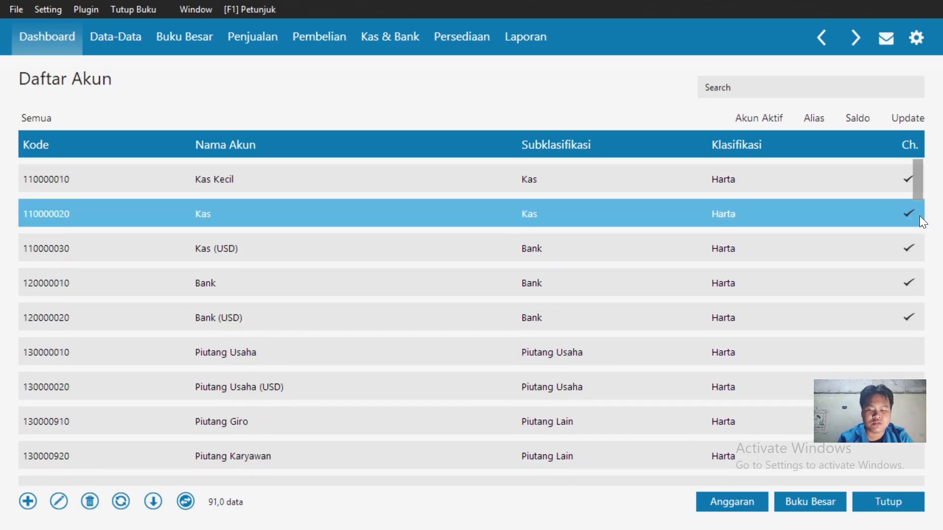
- Switch to Modul Perusahaan Jasa.pdf in the browser and review Rudy Travel's opening balance sheet against the account list
key("alt+Tab")
key("alt+Tab")
key("alt+Tab")
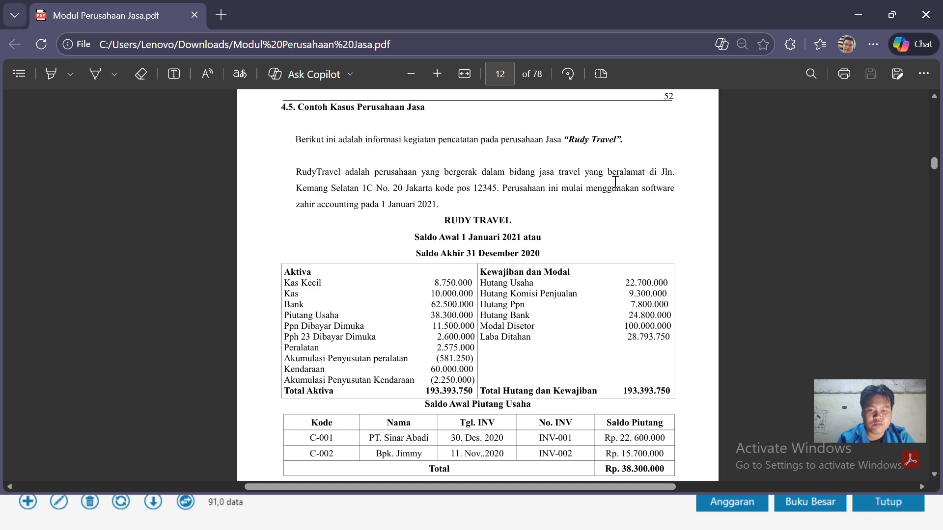
scroll(615, 182, "down", 2)
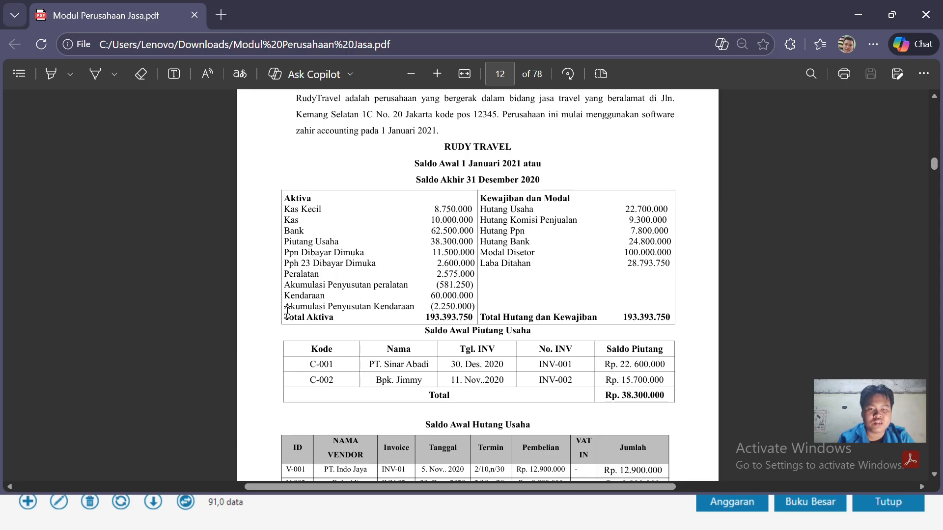
key("alt+Tab")
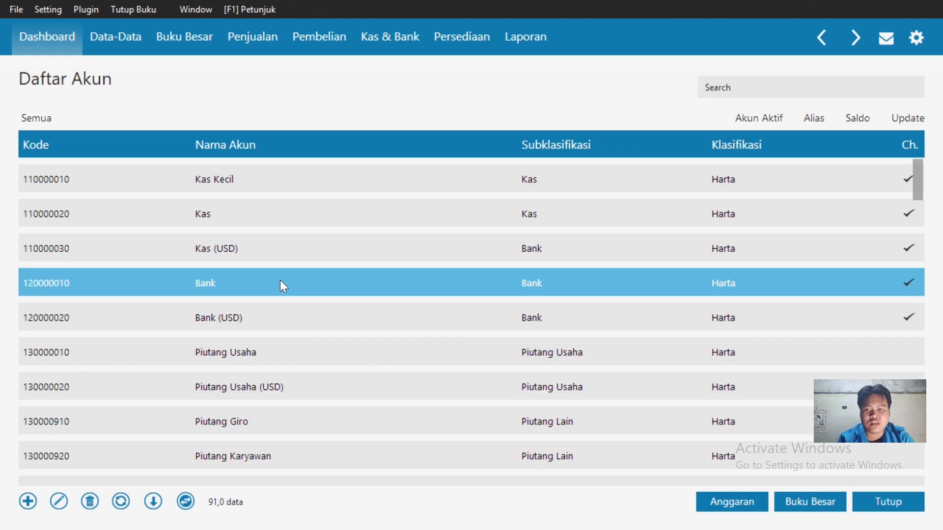
- Open the account opening balances (Saldo Awal Akun) and enter 8.750.000 for Kas Kecil, as given in the PDF module
left_click(48, 11)
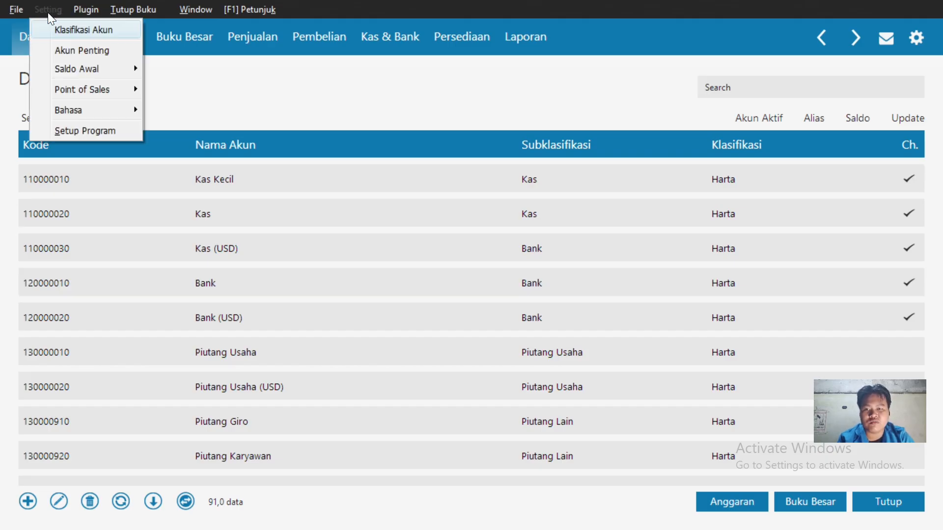
mouse_move(45, 69)
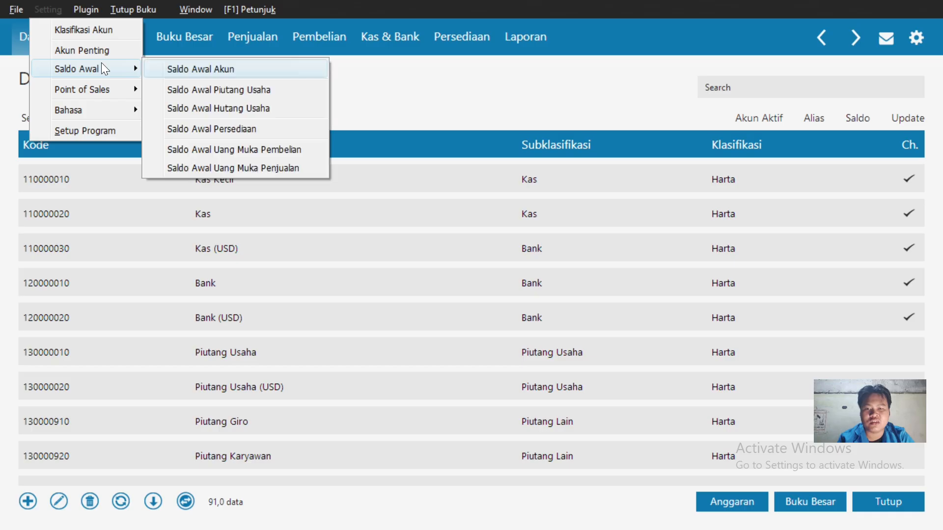
left_click(217, 70)
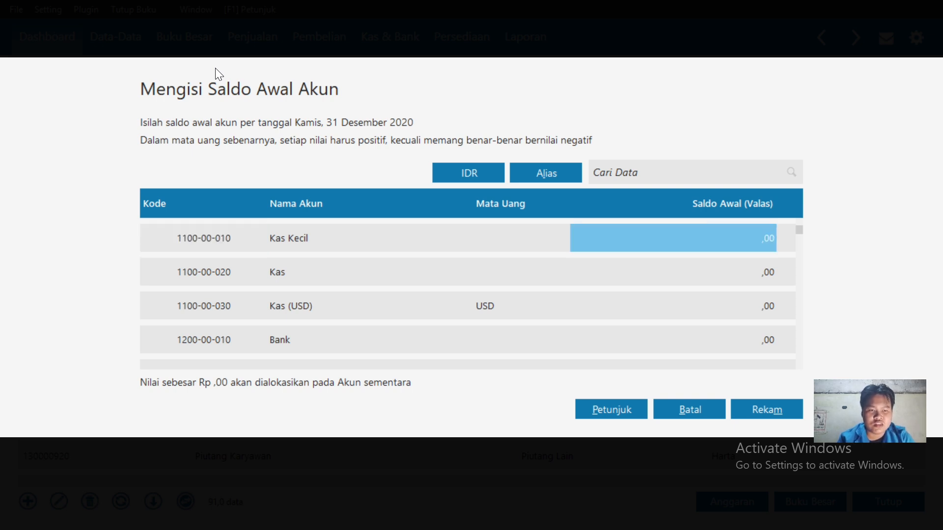
key("alt+Tab")
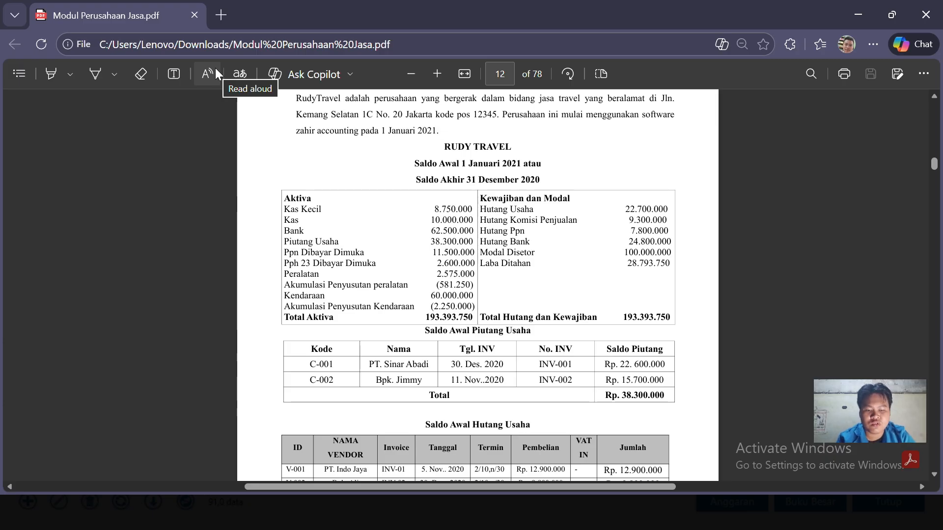
key("alt+Tab")
type("8750")
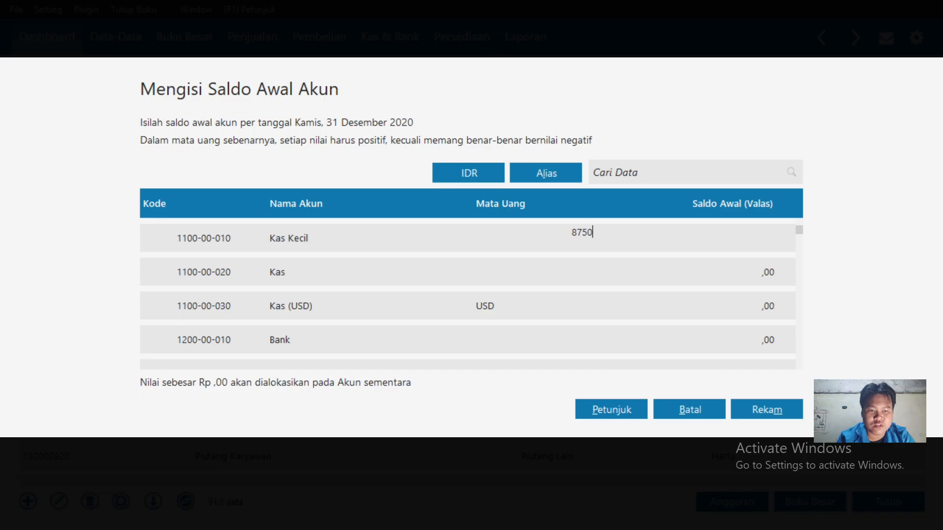
type("000")
key("Return")
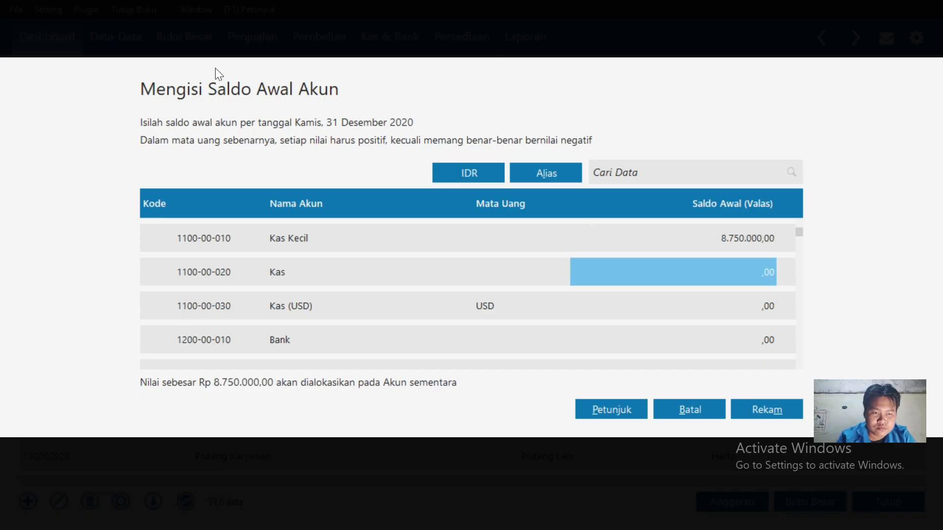
- Enter opening balances of 10.000.000 for Kas and 62.500.000 for Bank, as given in the PDF module
key("alt+Tab")
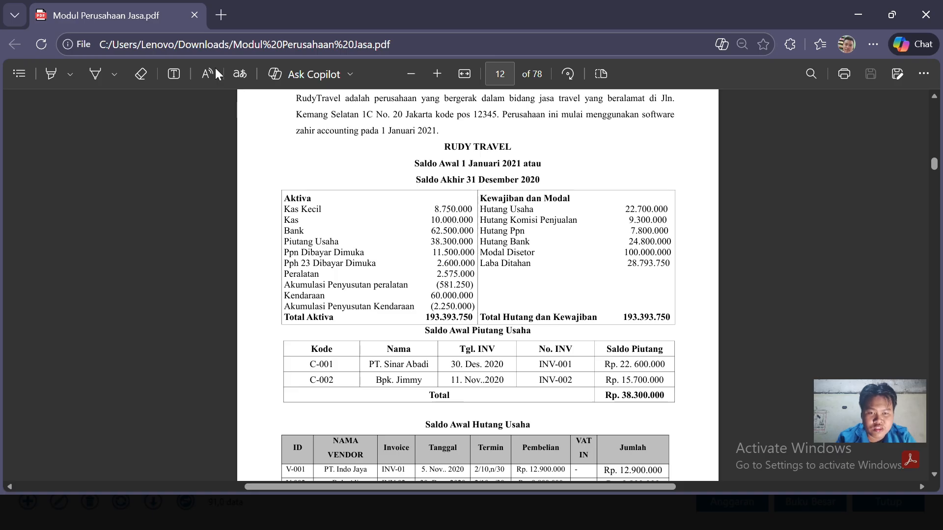
key("alt+Tab")
type("10")
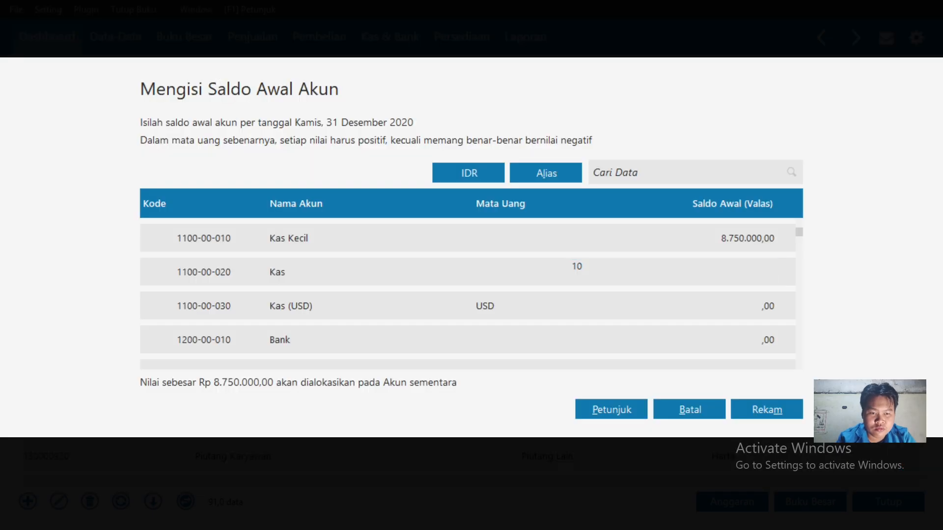
type("0000")
type("000.000")
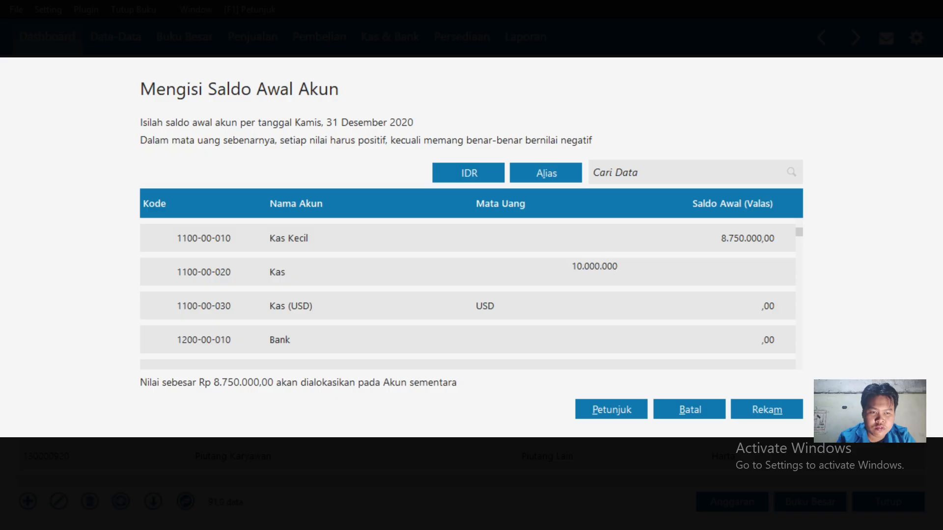
key("Return")
key("alt+Tab")
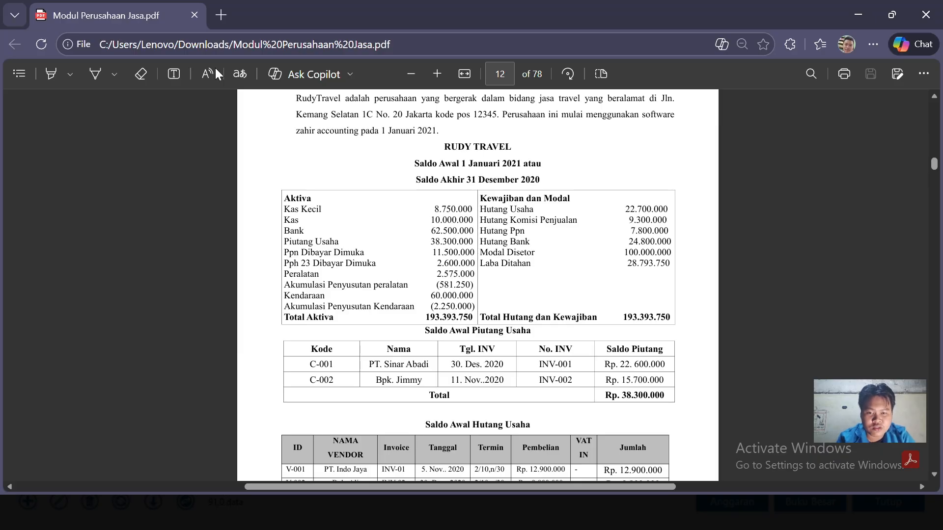
key("alt+Tab")
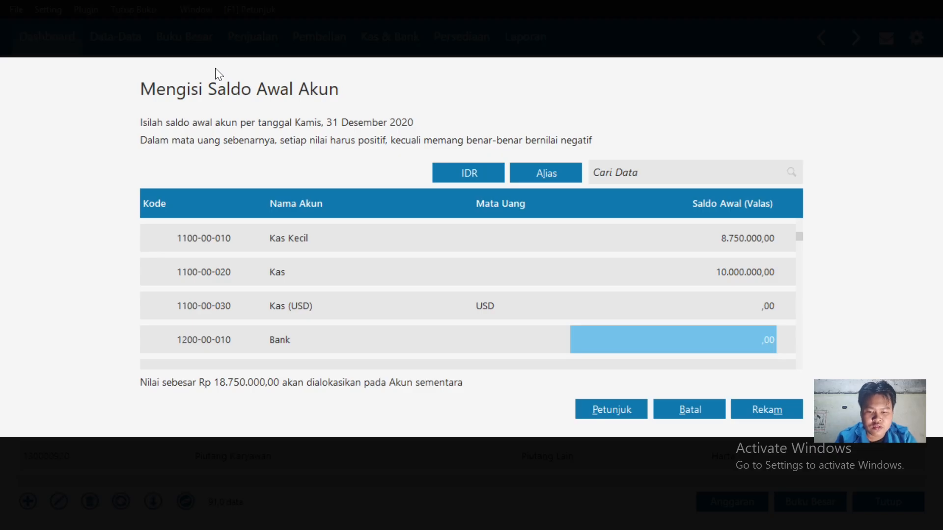
type("62.500.")
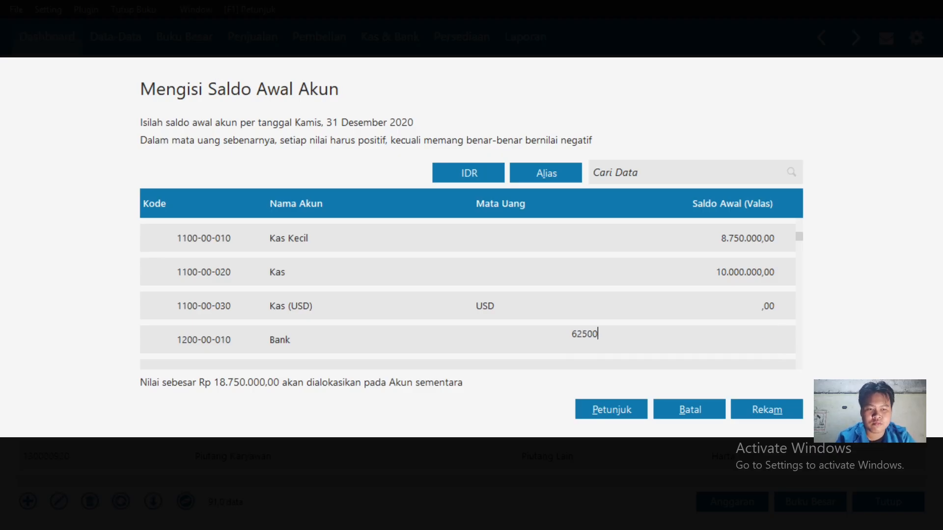
type("0000")
key("Return")
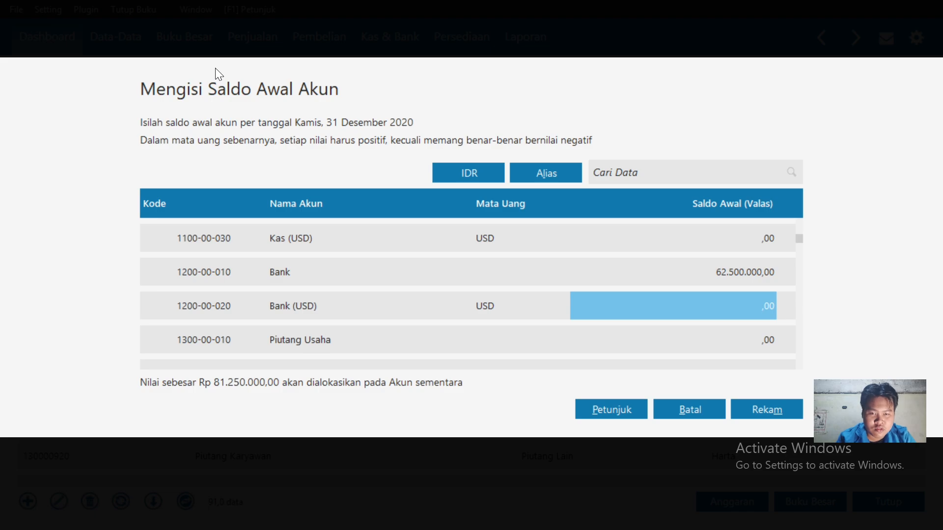
- Leave Bank (USD) empty and enter an opening balance of 38.300.000 for Piutang Usaha, as given in the PDF module
key("alt+Tab")
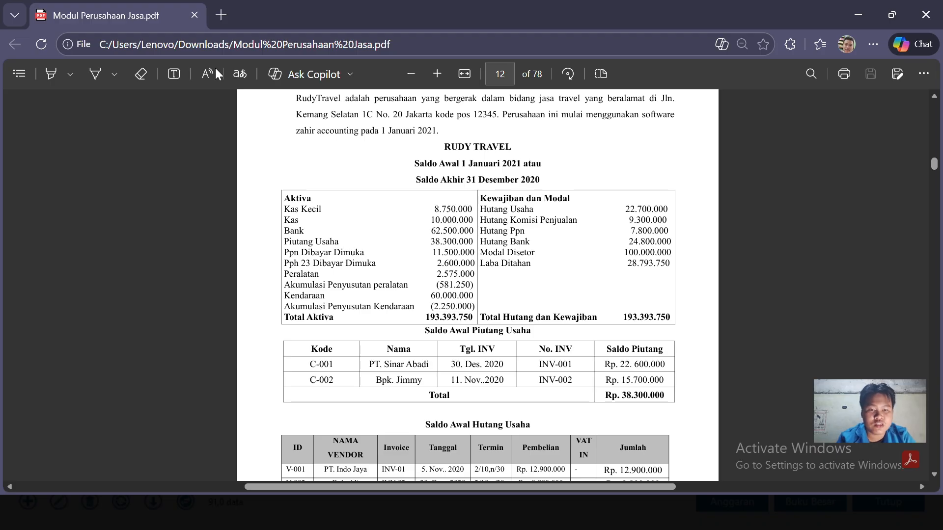
key("alt+Tab")
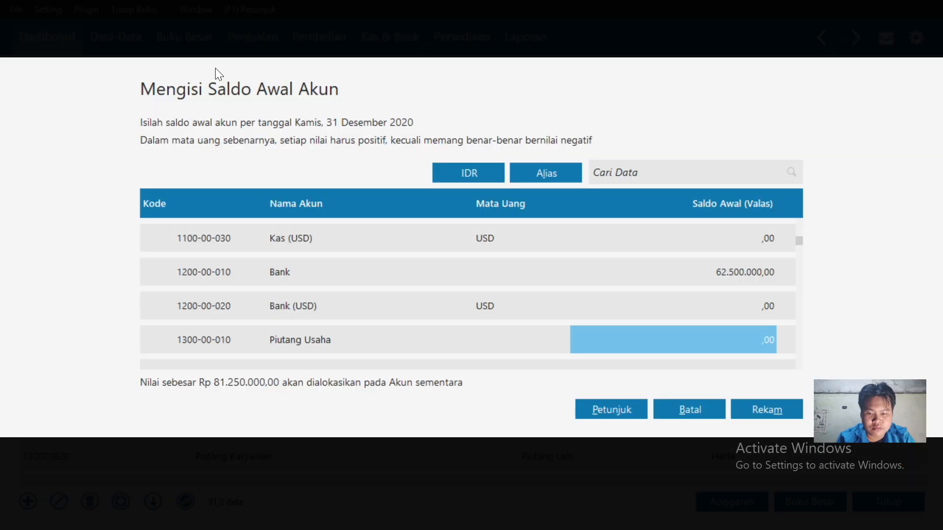
type("38.30")
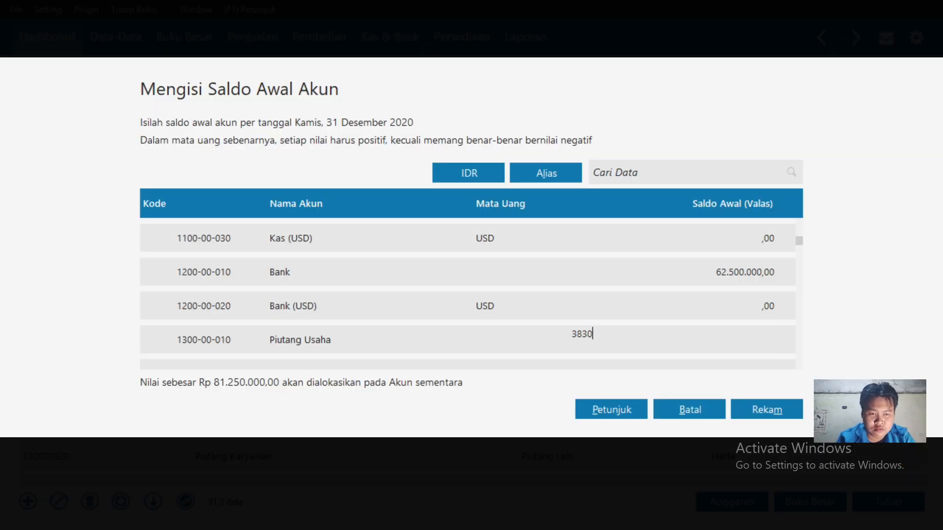
type("0.000")
key("Return")
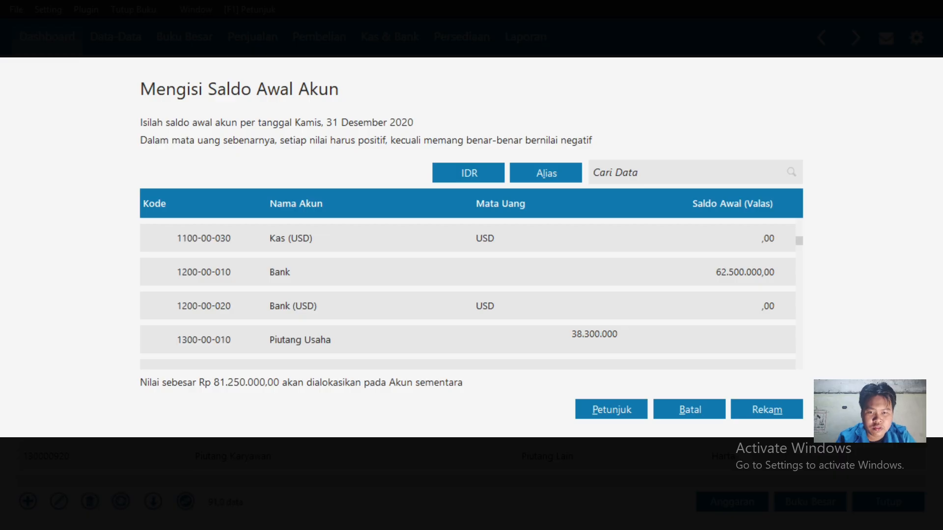
key("Return")
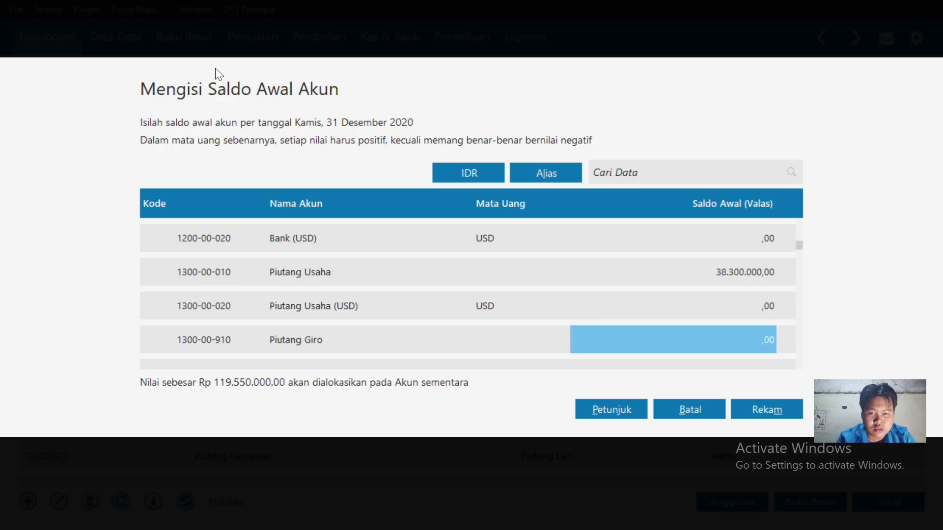
- Look through the accounts after Piutang Usaha for the prepaid tax accounts from the module and cancel the opening balance entry
key("alt+Tab")
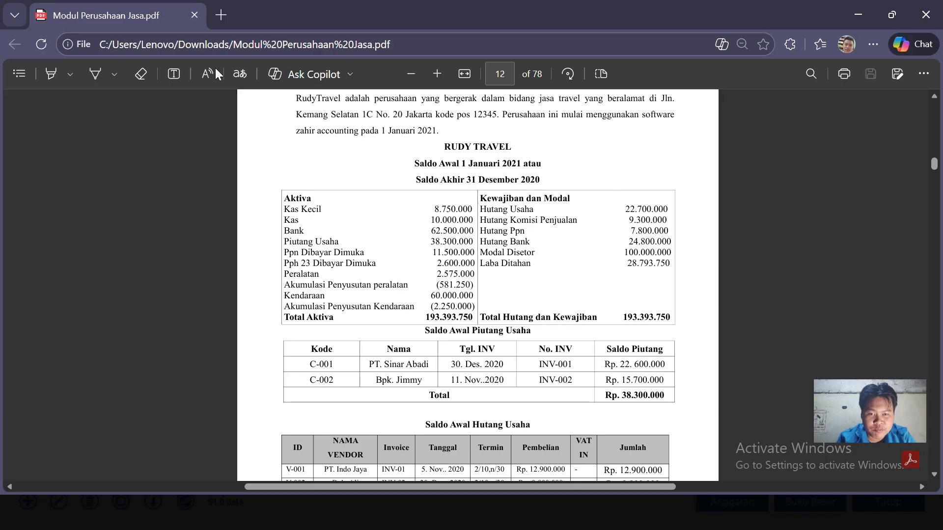
key("alt+Tab")
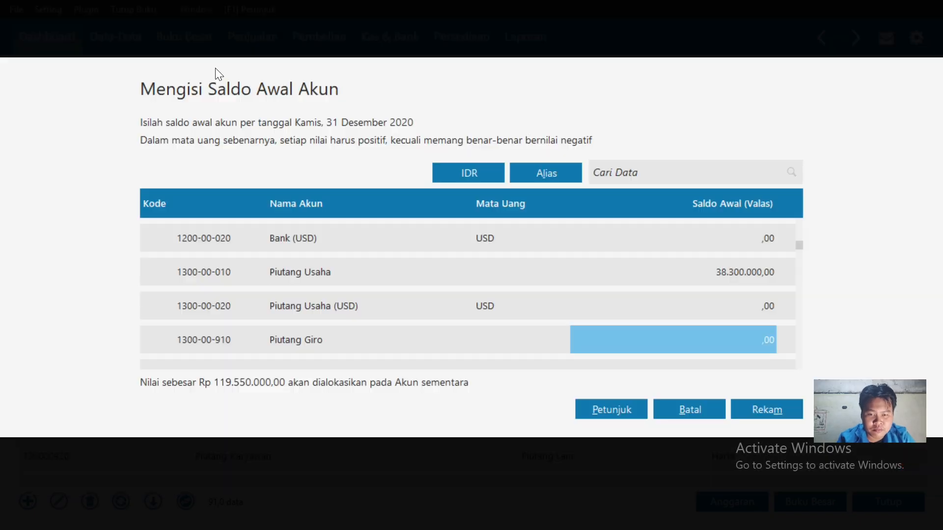
key("Return")
key("Return")
key("Return")
key("Return")
key("Return")
key("Return")
key("Return")
key("Return")
key("Return")
key("Return")
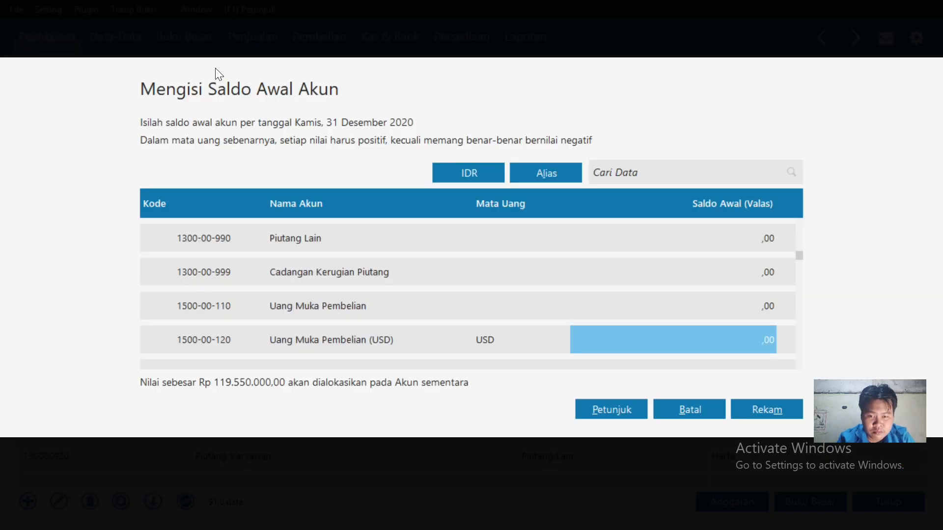
key("Return")
key("Return")
key("Return")
key("Return")
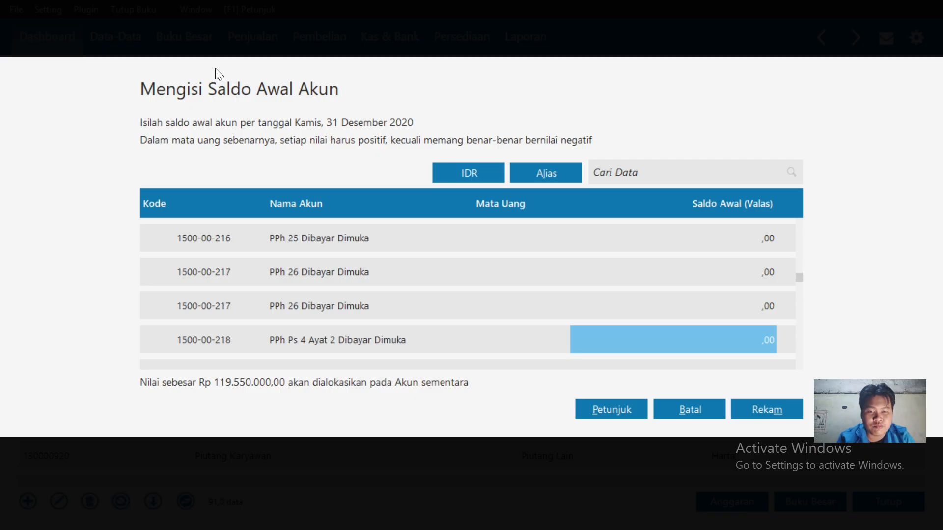
key("Return")
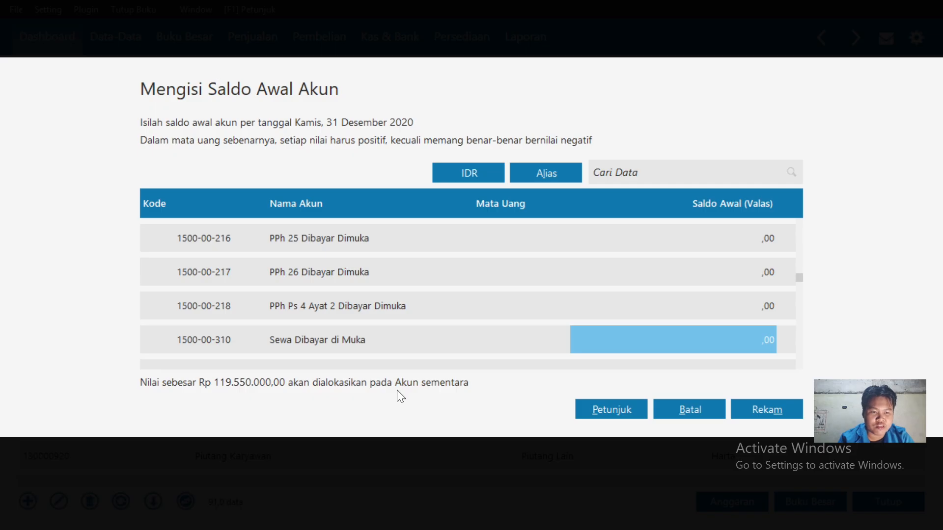
left_click(680, 412)
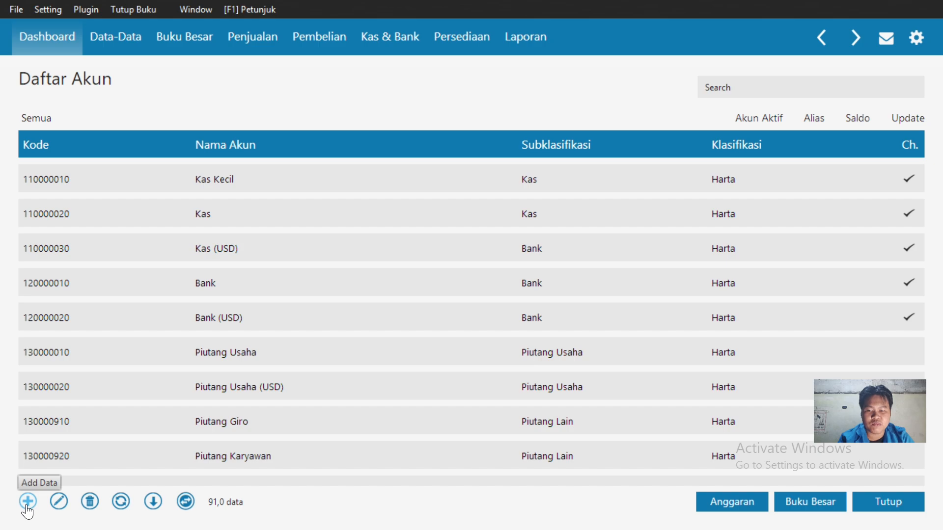
- Start a new account in the account list and classify it as Pajak Dibayar Dimuka
left_click(27, 502)
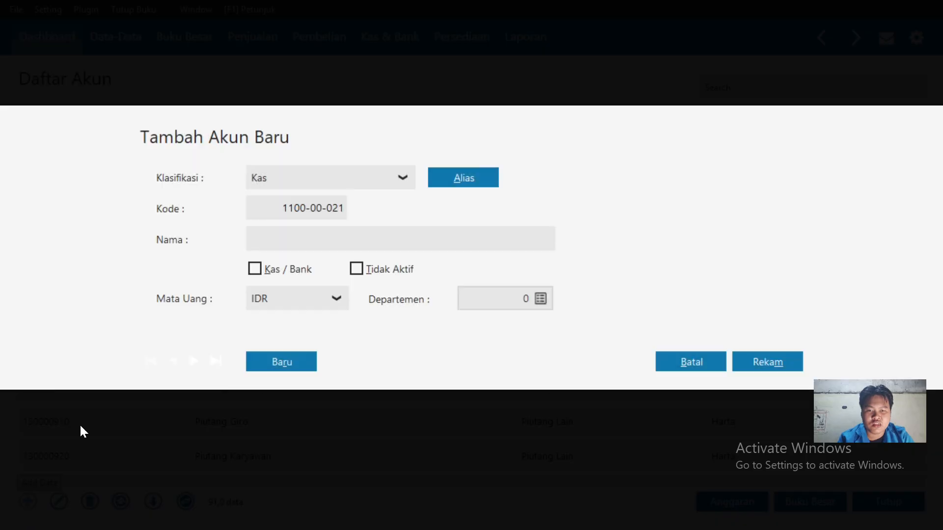
left_click(403, 181)
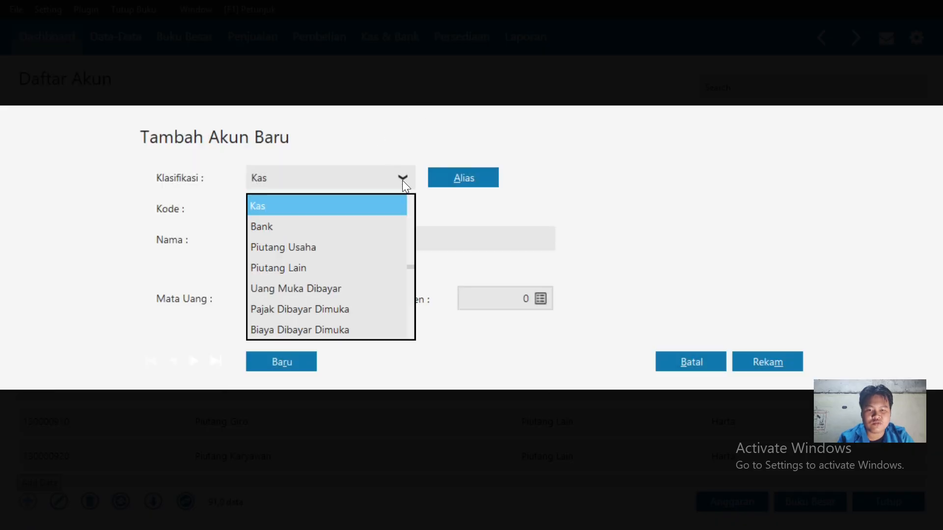
left_click(347, 310)
- Name the new account PPN Dibayar Dimuka and save it
left_click(296, 235)
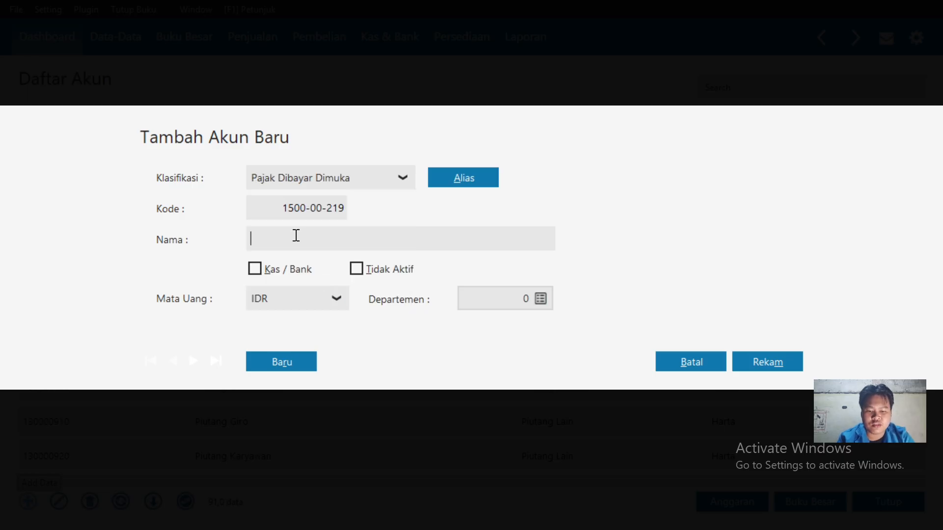
type("PPn Dib")
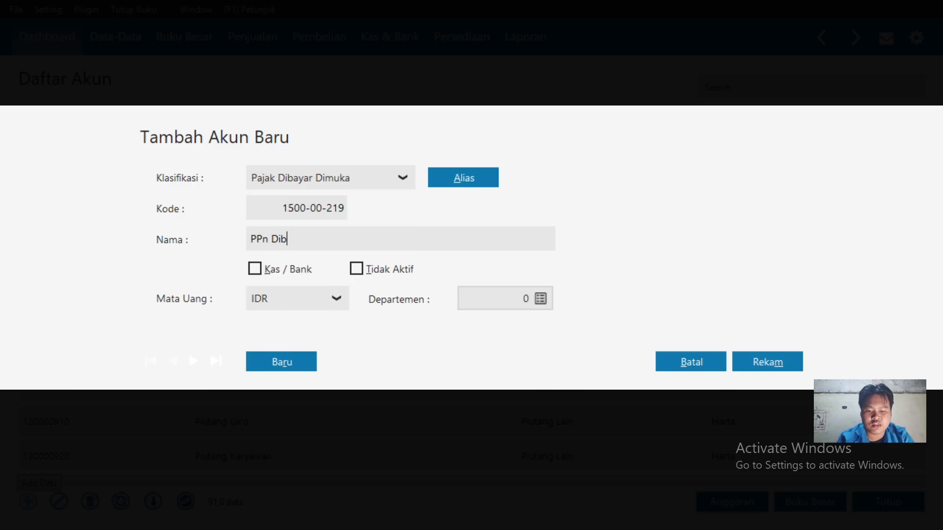
type("ayar Dimukan")
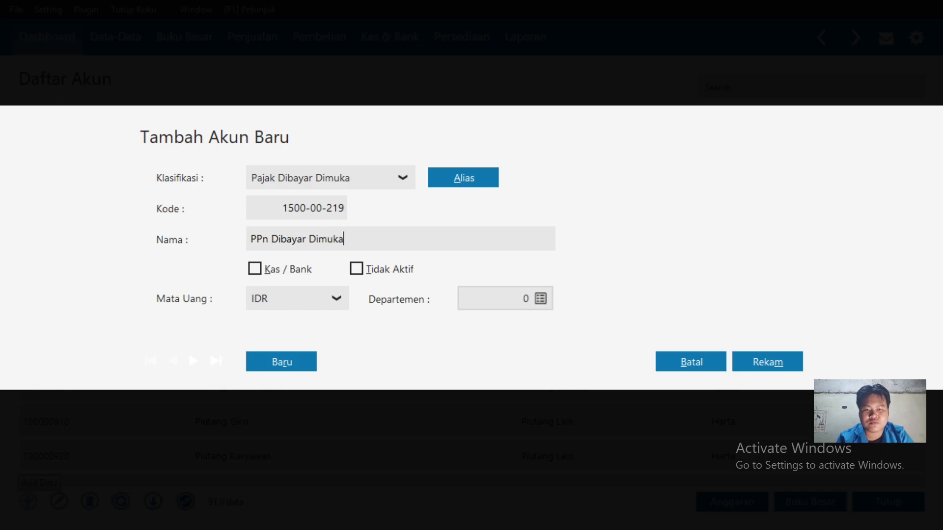
key("BackSpace")
key("Left")
key("Left")
key("Left")
key("Left")
key("Left")
key("Left")
key("Left")
key("Left")
key("Left")
key("Left")
key("Left")
key("Left")
key("Left")
key("Left")
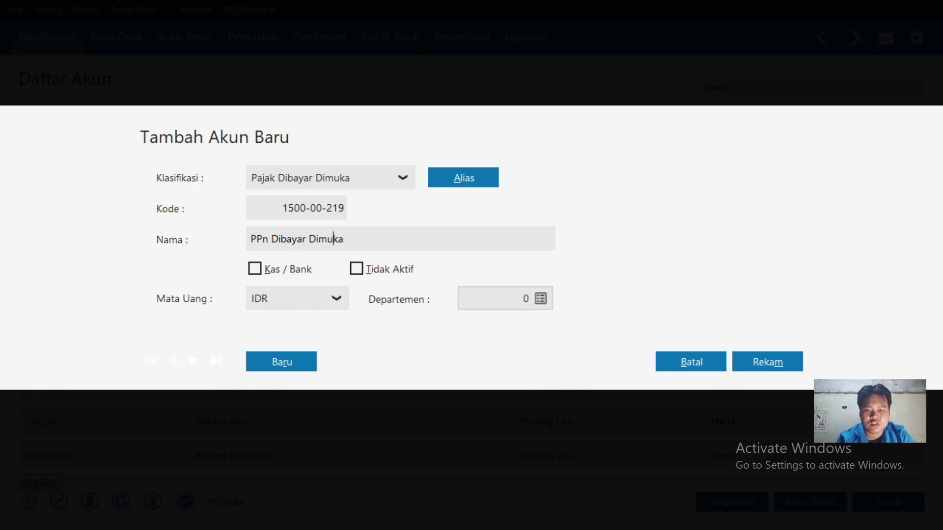
key("Left")
key("BackSpace")
type("N")
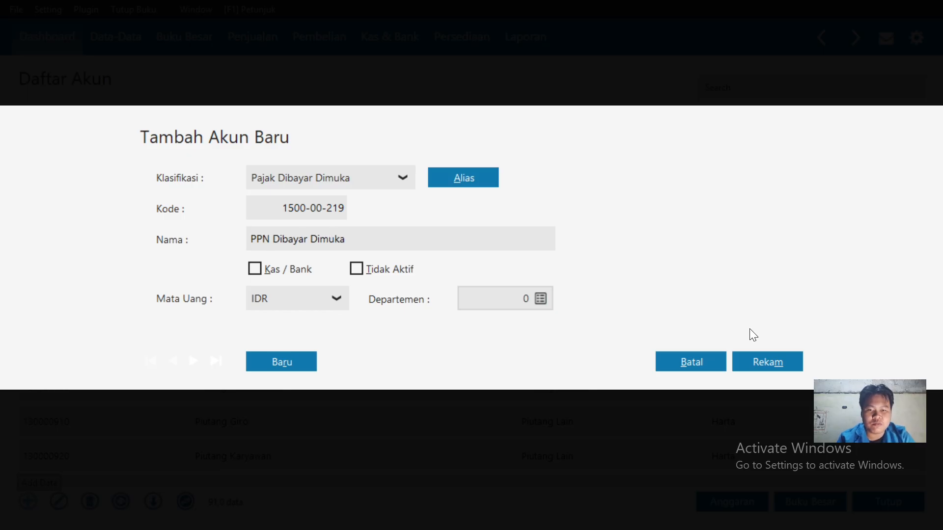
left_click(764, 363)
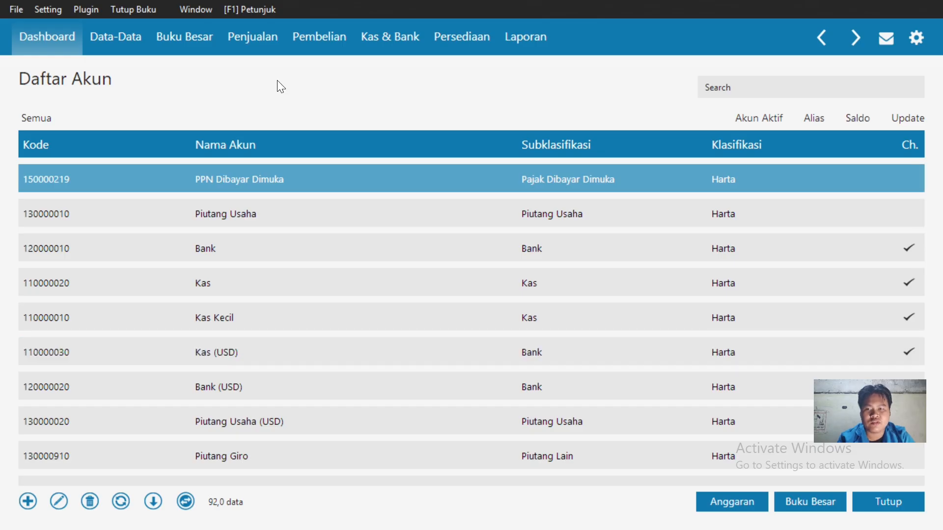
- Reopen the entry of account opening balances (Saldo Awal Akun) and go to its balance column
left_click(56, 10)
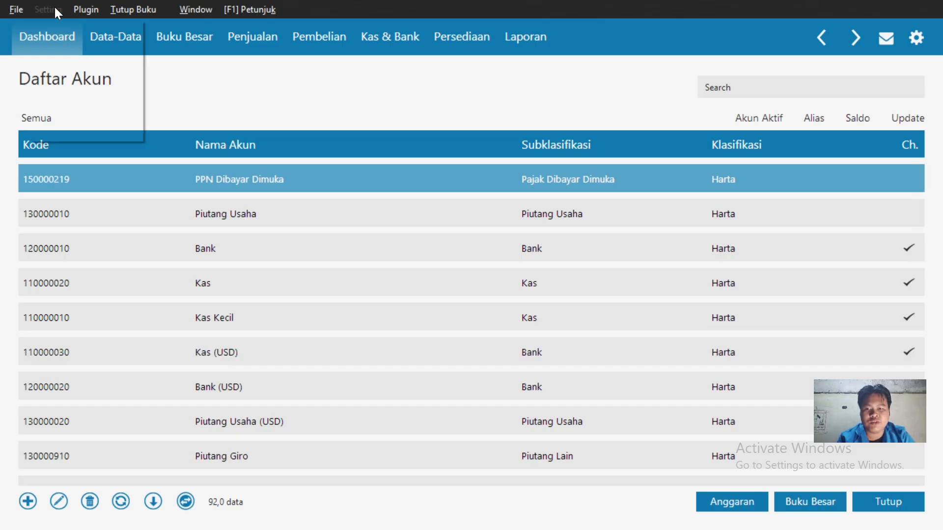
mouse_move(86, 70)
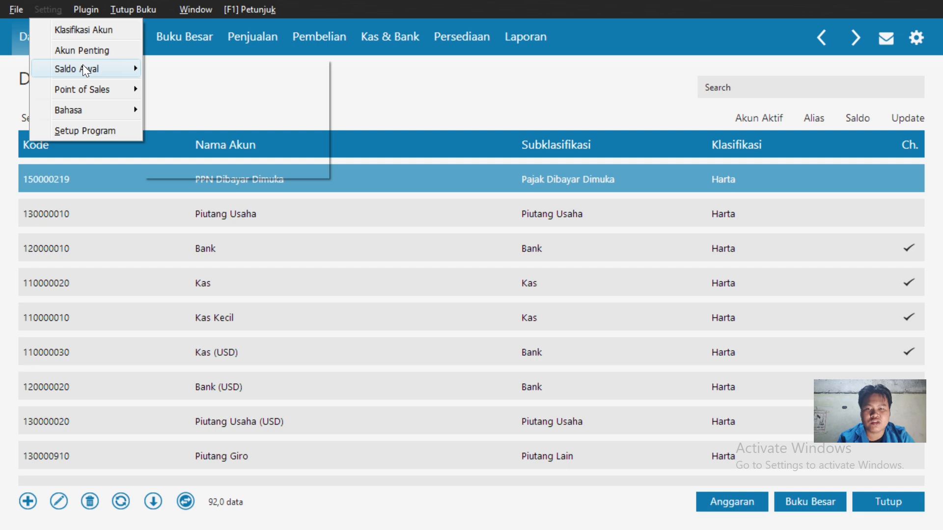
left_click(181, 69)
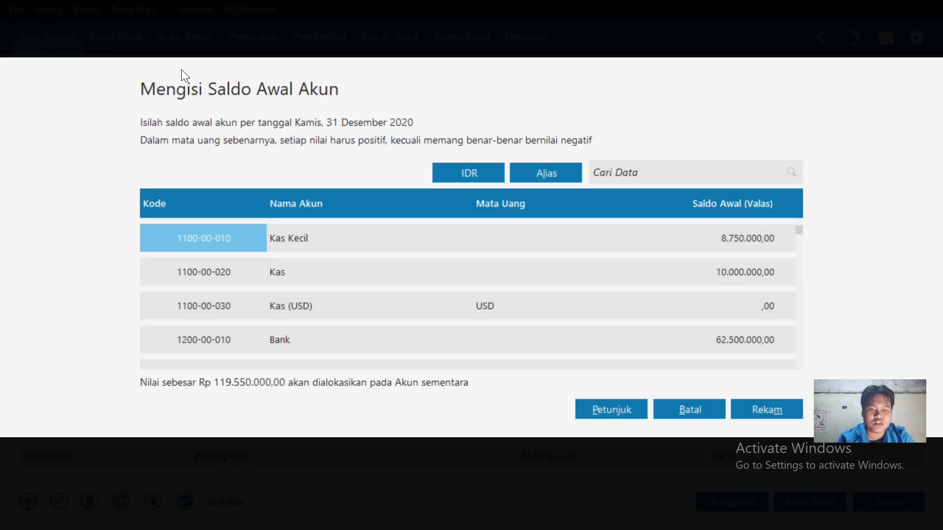
key("Tab")
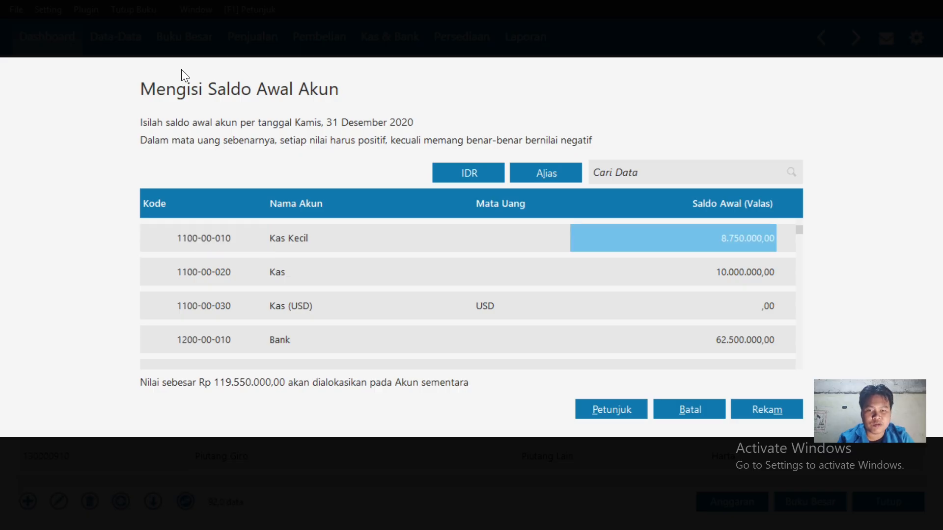
- Enter an opening balance of 11.500.000 for PPN Dibayar Dimuka, as given in the PDF module
key("alt+Tab")
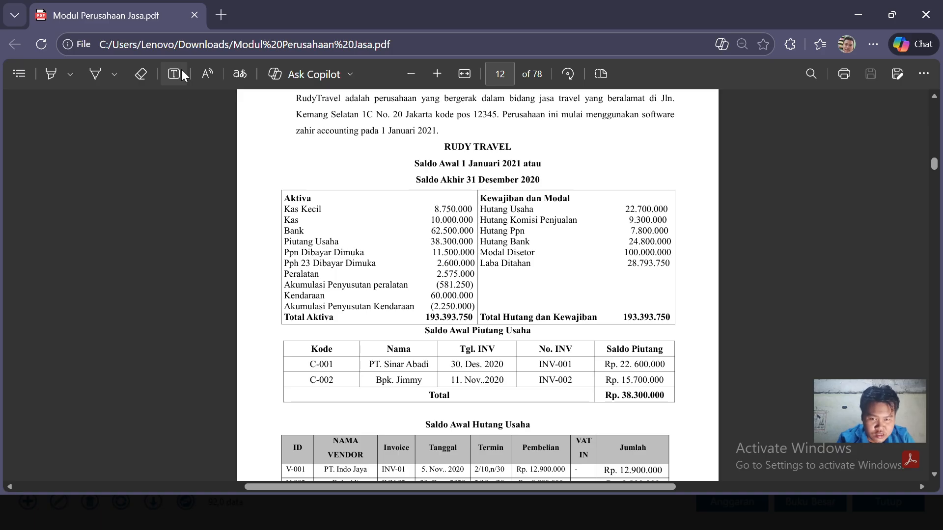
key("alt+Tab")
key("Down")
key("Down")
key("Down")
key("Down")
key("Down")
key("Down")
key("Down")
key("Down")
key("Down")
key("Down")
key("Down")
key("Down")
key("Down")
key("Down")
key("Down")
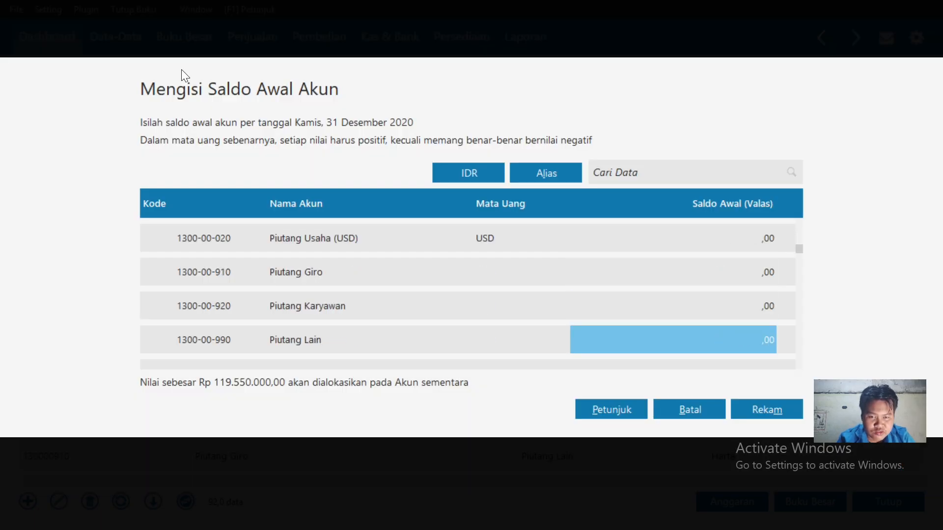
key("Down")
key("Down")
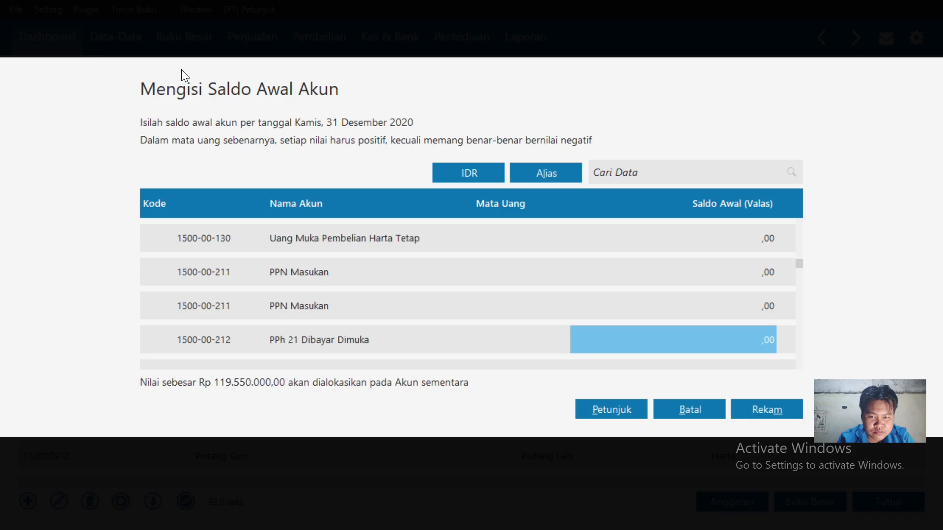
key("Down")
key("Down")
key("Down")
key("Down")
key("Down")
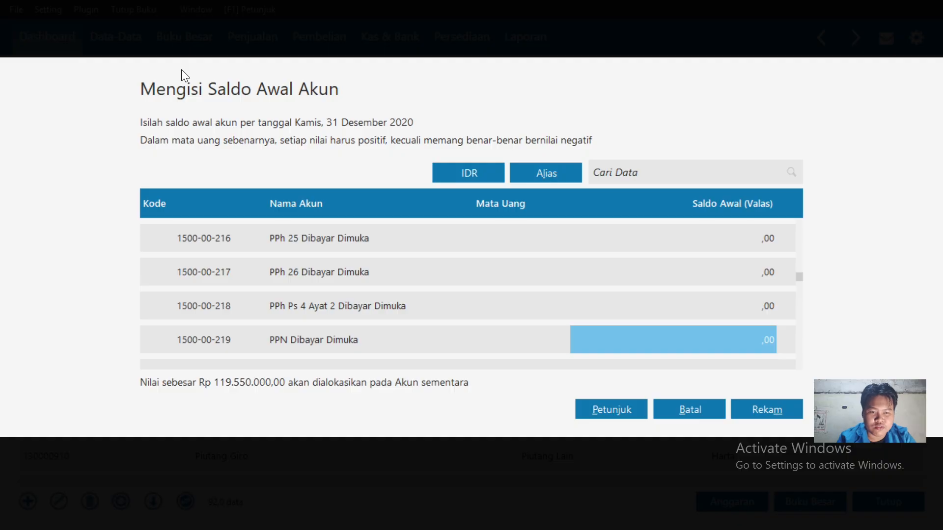
type("11.500.")
type("000")
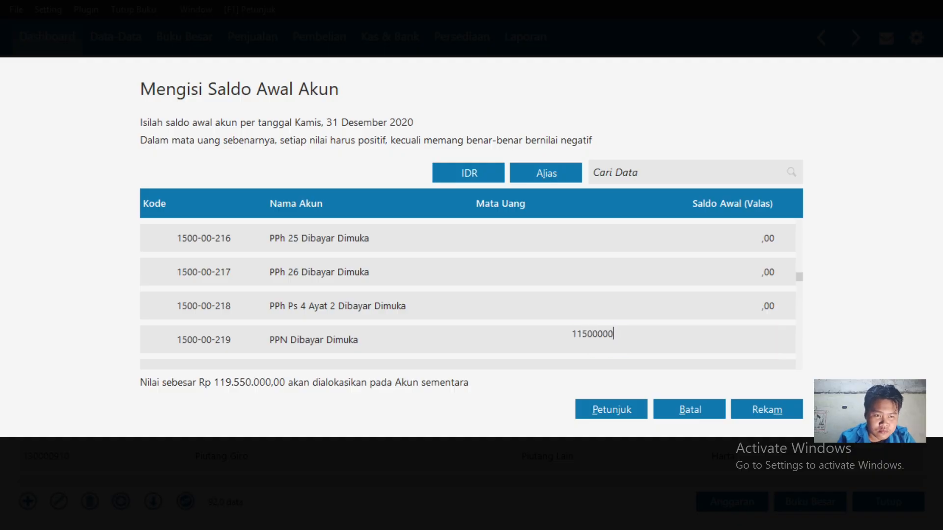
key("Return")
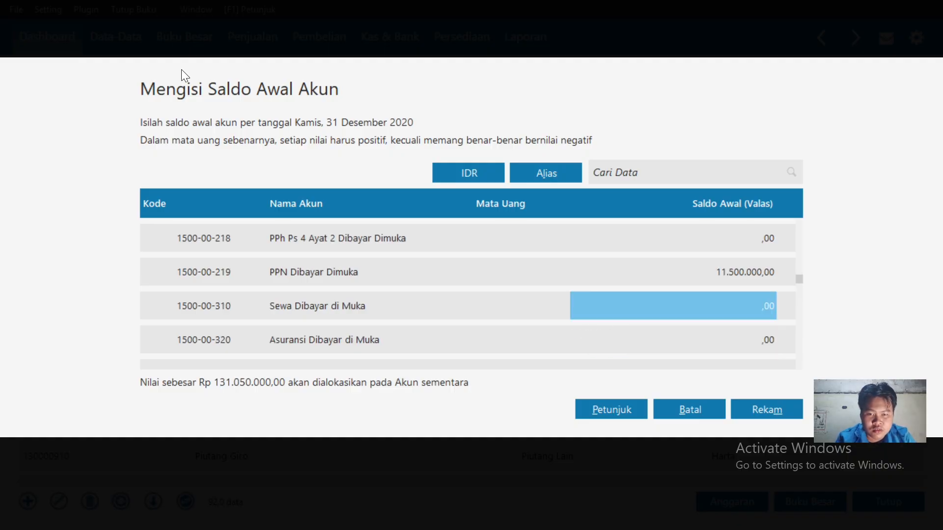
- Enter an opening balance of 2.600.000 for PPh 23 Dibayar Dimuka, as given in the PDF module
key("alt+Tab")
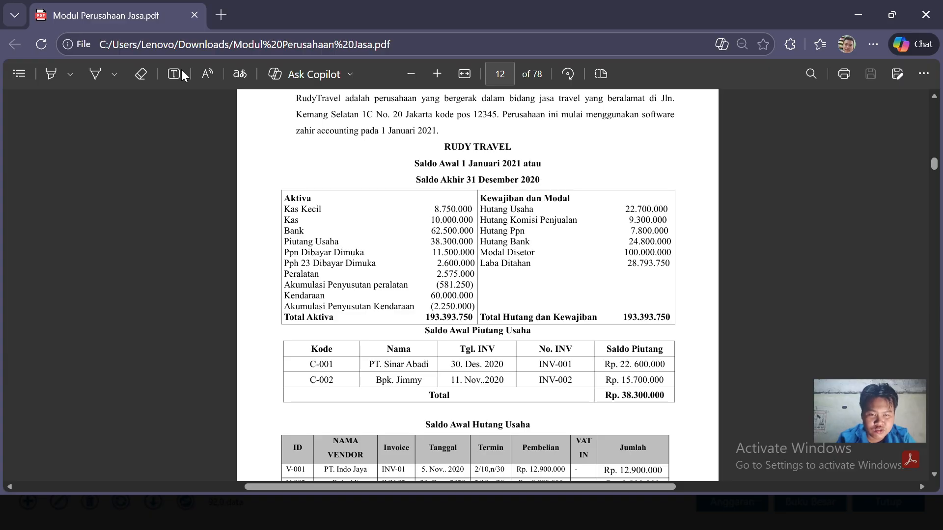
key("alt+Tab")
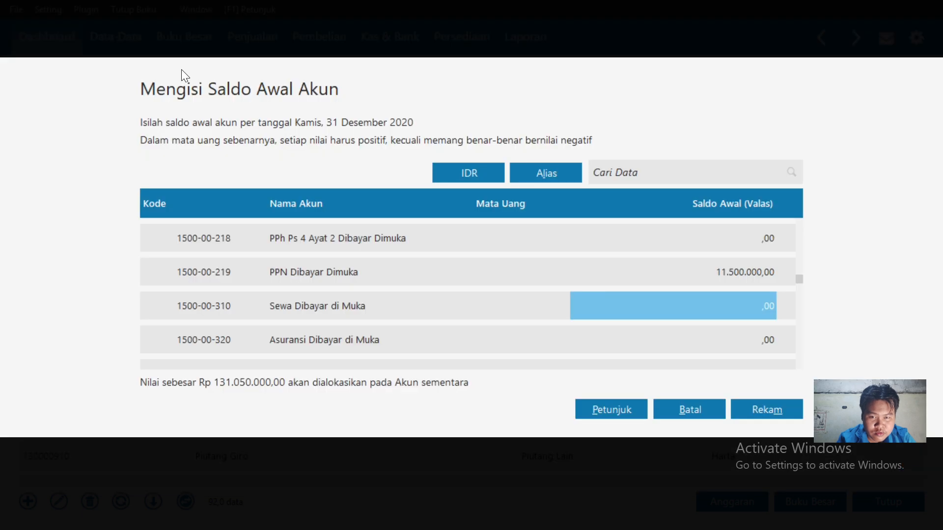
key("Up")
key("Up")
key("Up")
key("Up")
key("Up")
key("Up")
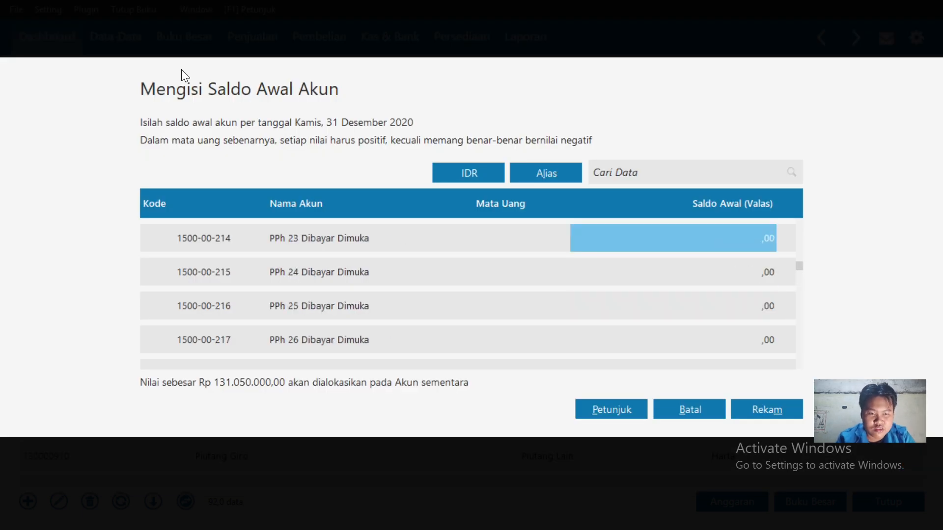
type("2600000")
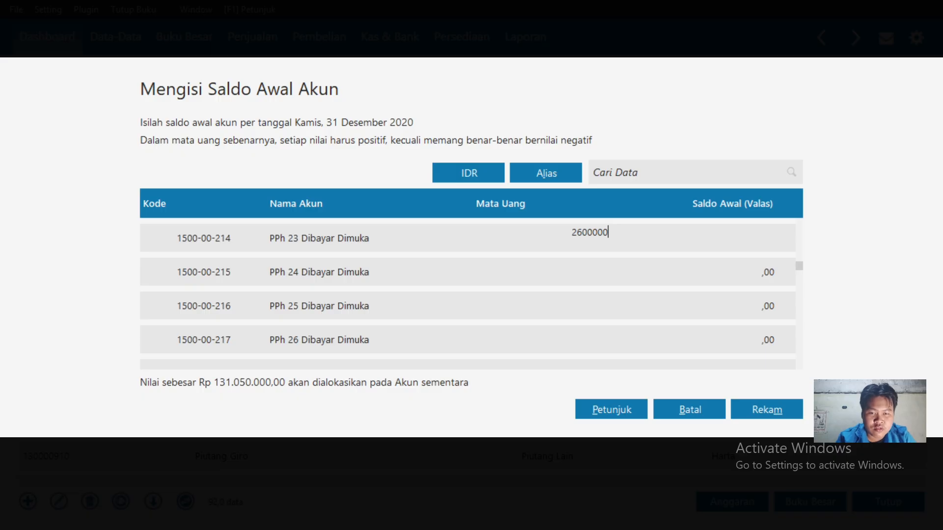
key("Return")
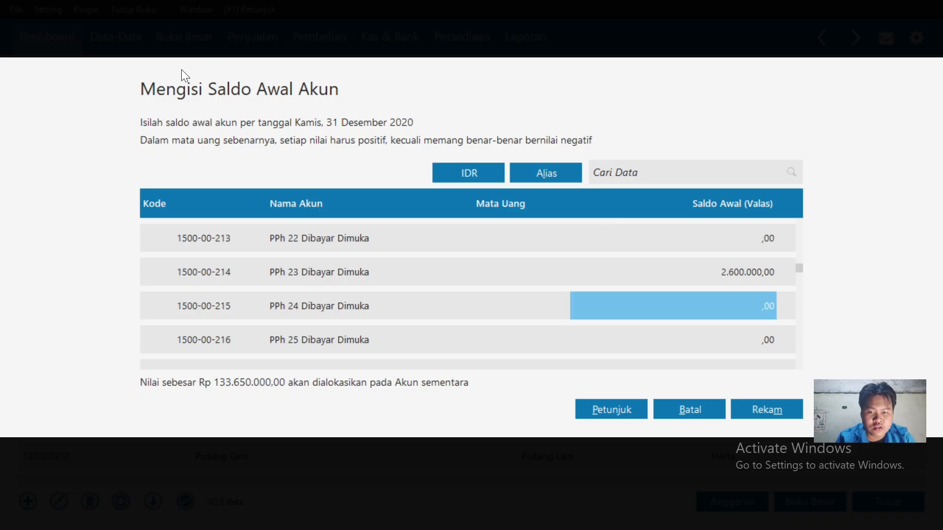
- Enter the module's Peralatan balance of 2.575.000 as the opening balance for Mesin & Peralatan
key("alt+Tab")
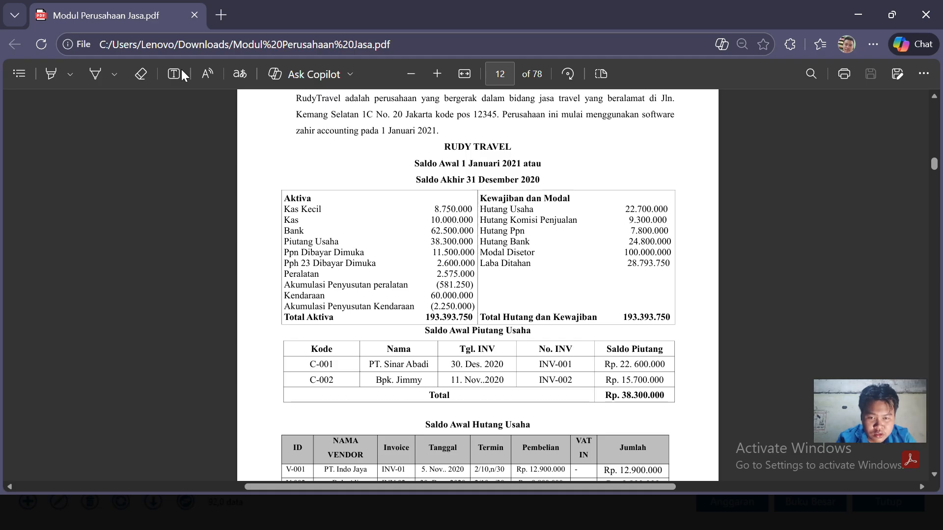
key("alt+Tab")
key("Down")
key("Down")
key("Down")
key("Down")
key("Down")
key("Down")
key("Down")
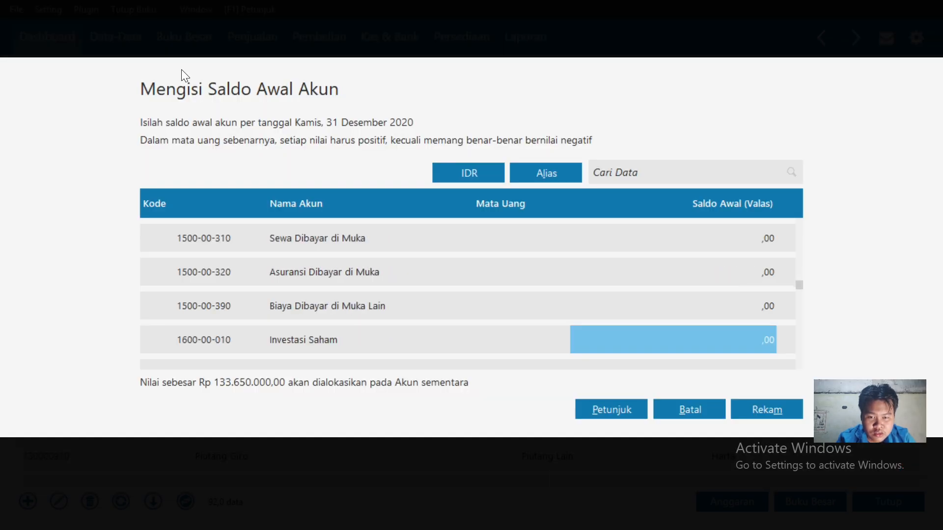
key("Down")
key("Down")
key("Down")
key("Down")
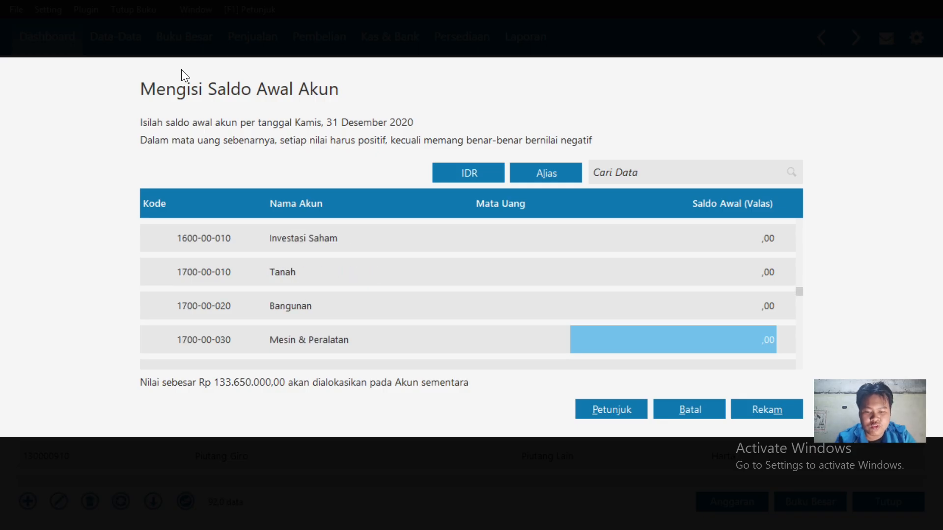
type("2")
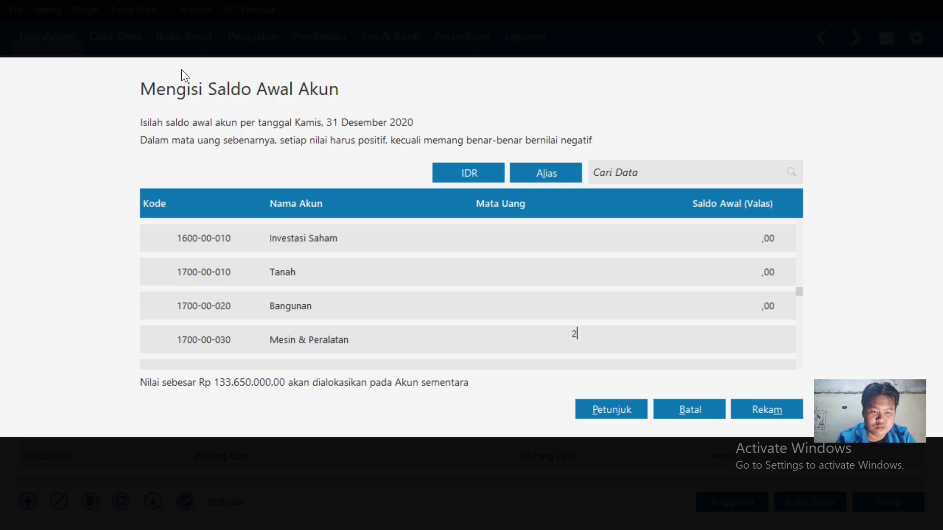
type(".575.000")
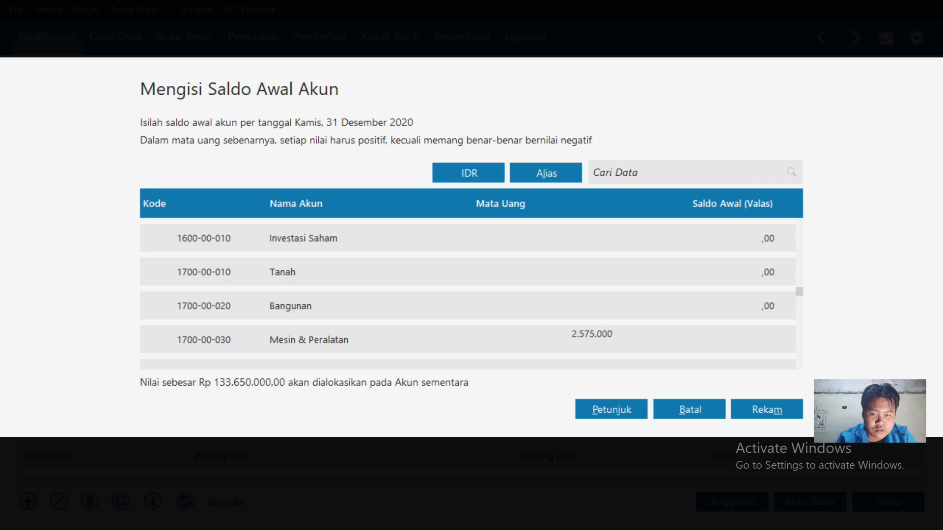
key("Return")
- Enter an opening balance of 60.000.000 for Kendaraan, as given in the PDF module
key("alt+Tab")
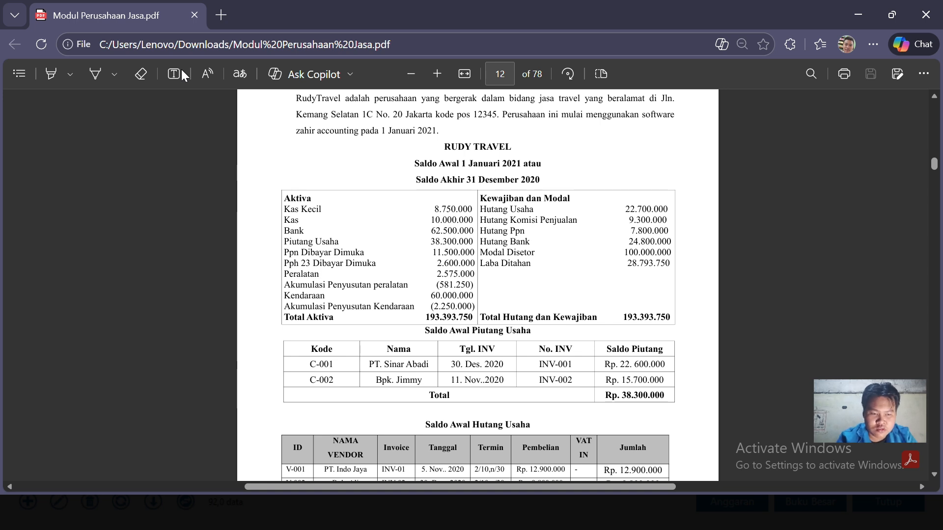
key("alt+Tab")
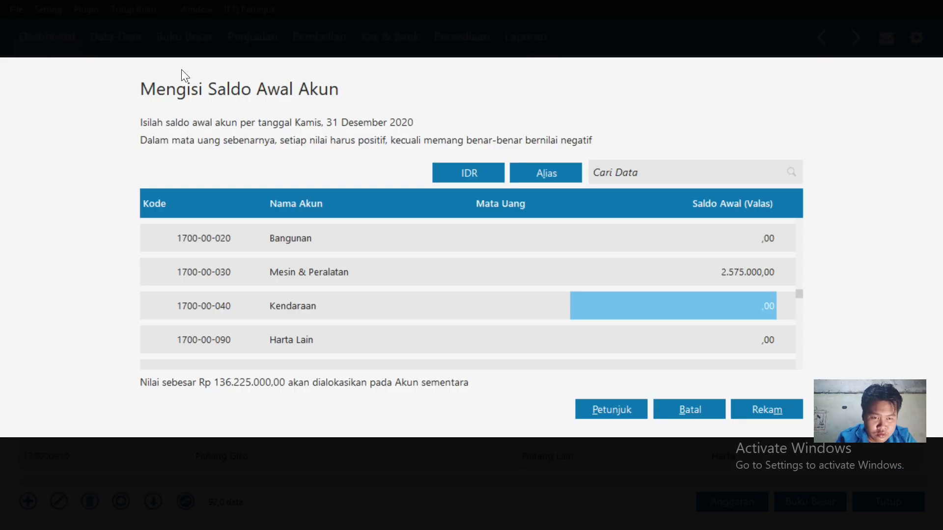
type("60.000.")
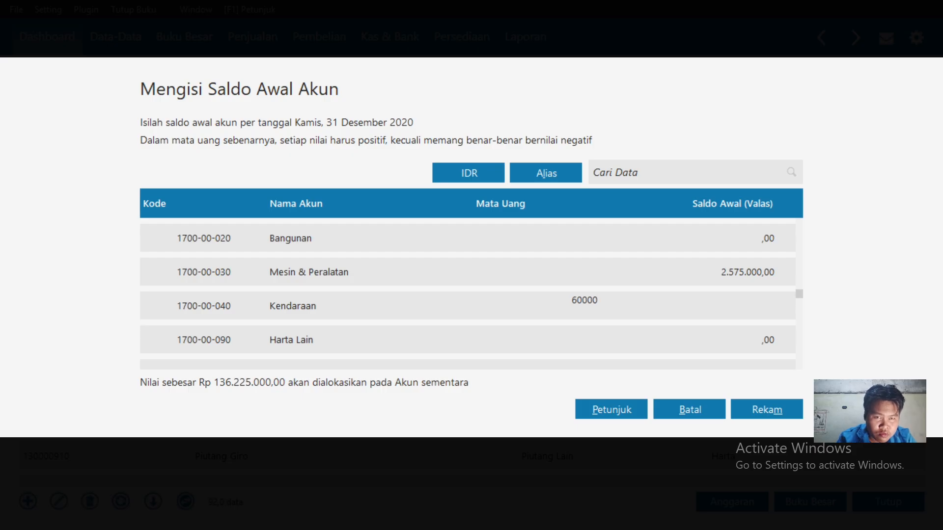
type("000")
key("Return")
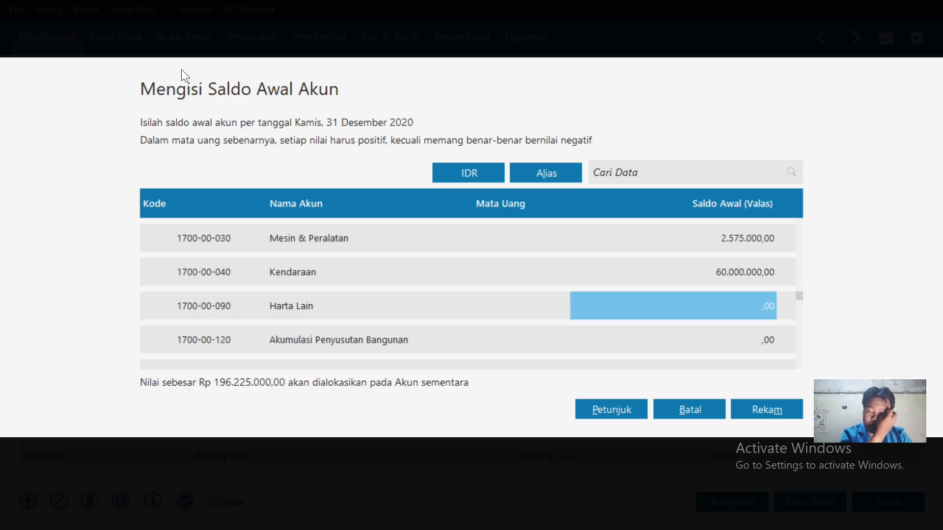
- Enter the module's Akumulasi Penyusutan peralatan balance of -581.250 as the opening balance for Akumulasi Penyusutan Mesin & Peralatan
key("alt+Tab")
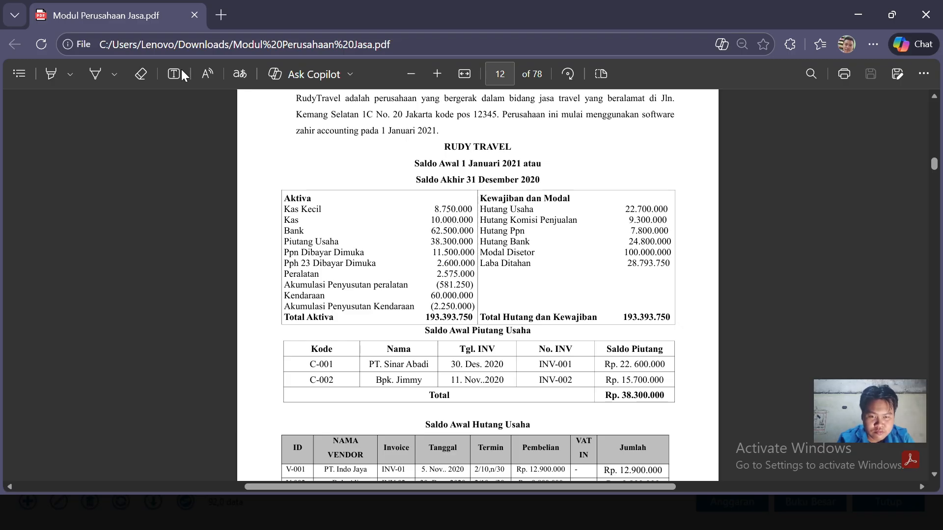
key("alt+Tab")
key("Down")
key("Down")
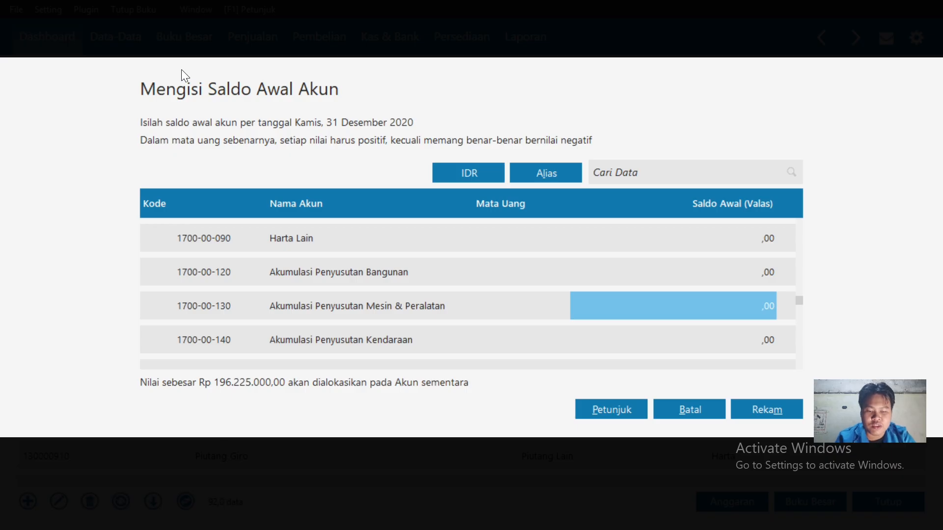
type("-")
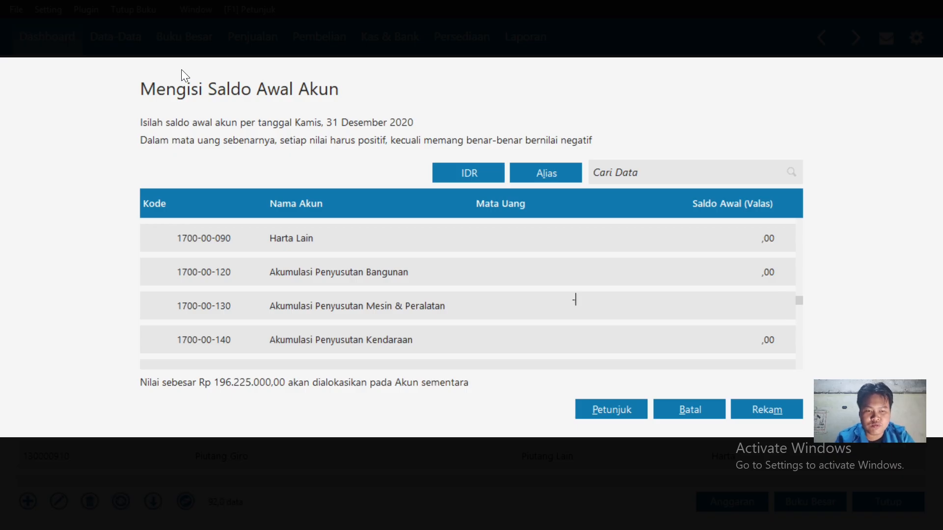
type("581250")
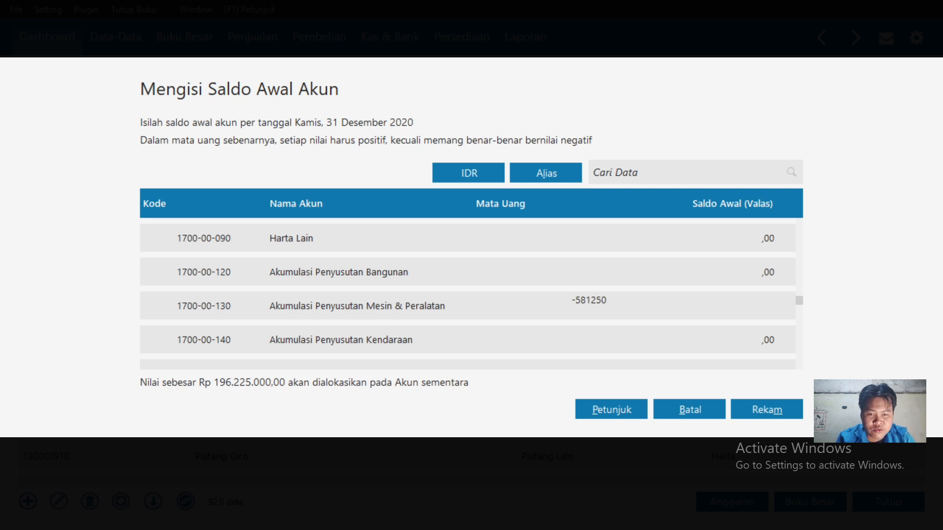
key("Return")
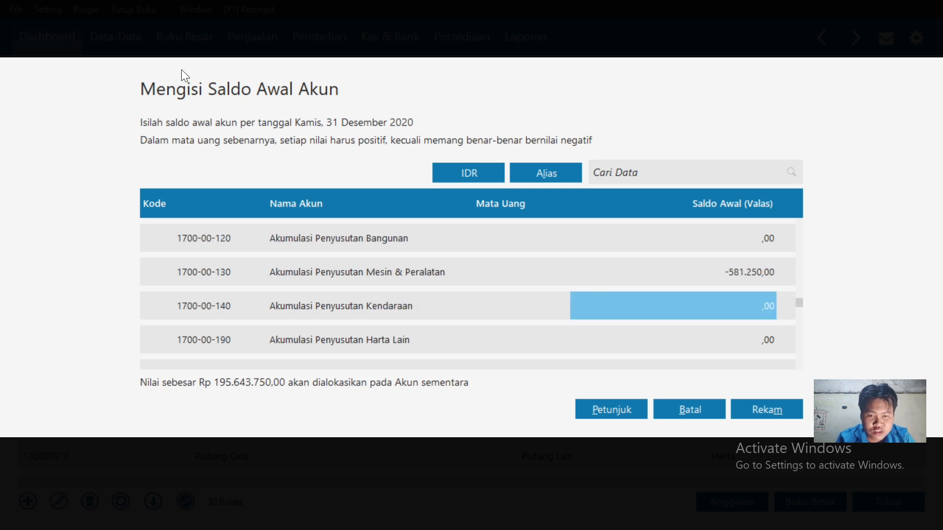
- Enter an opening balance of -2.250.000 for Akumulasi Penyusutan Kendaraan, as given in the PDF module
key("alt+Tab")
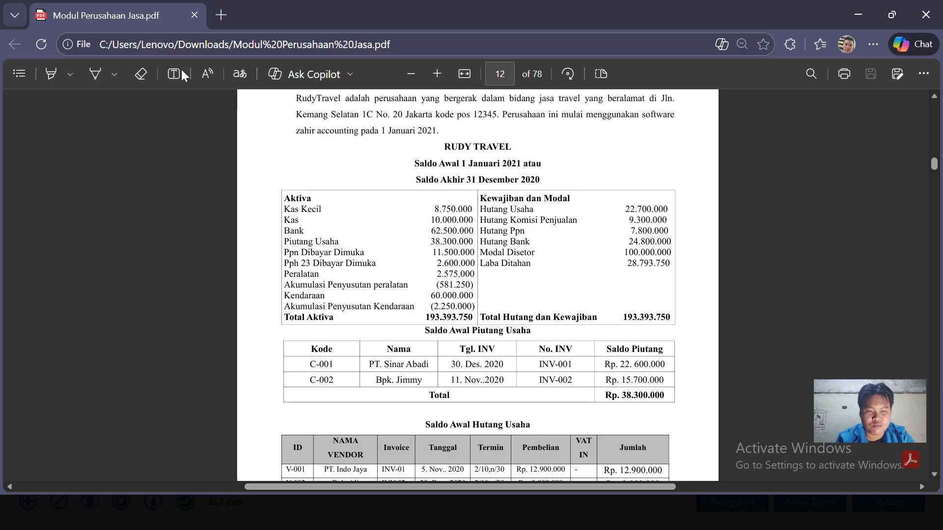
key("alt+Tab")
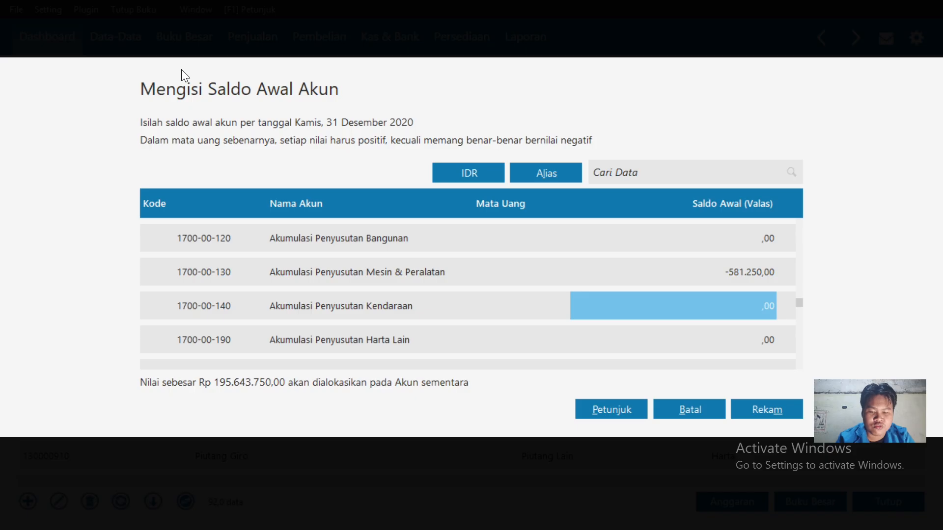
type("-2")
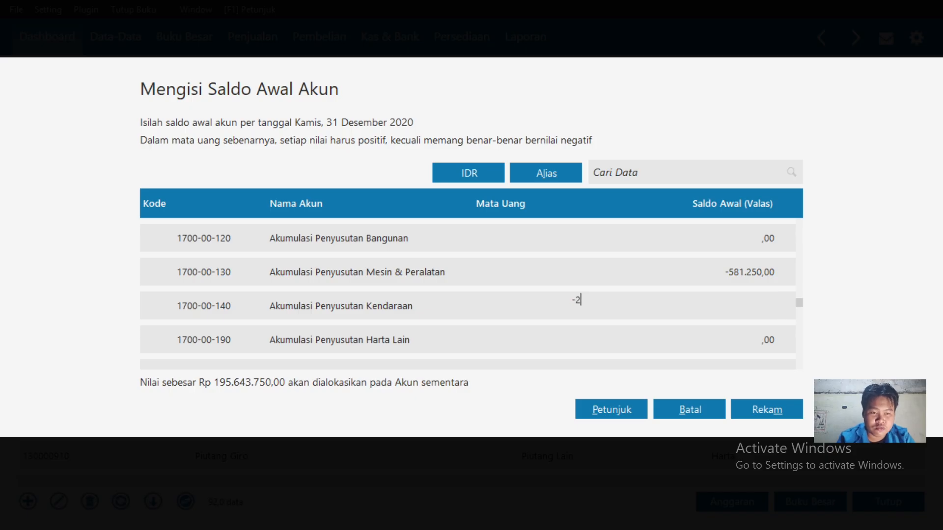
type("250000")
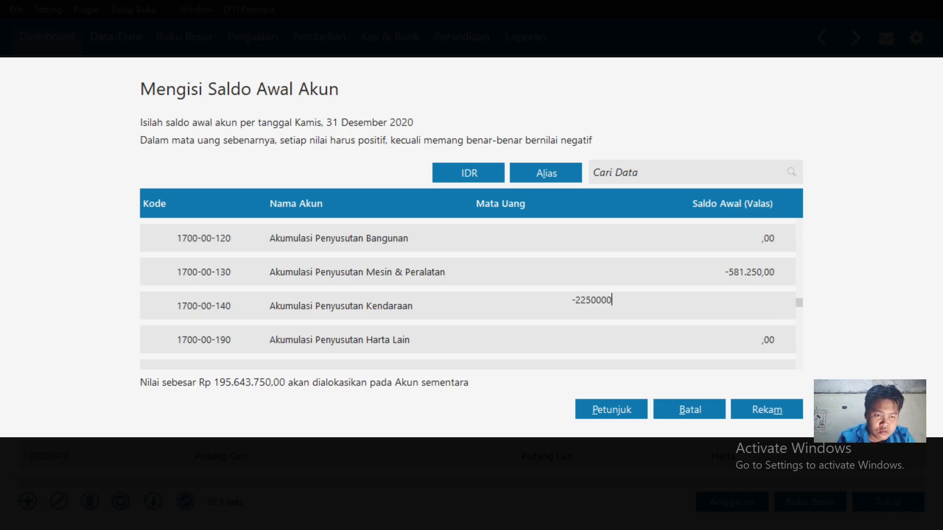
key("Return")
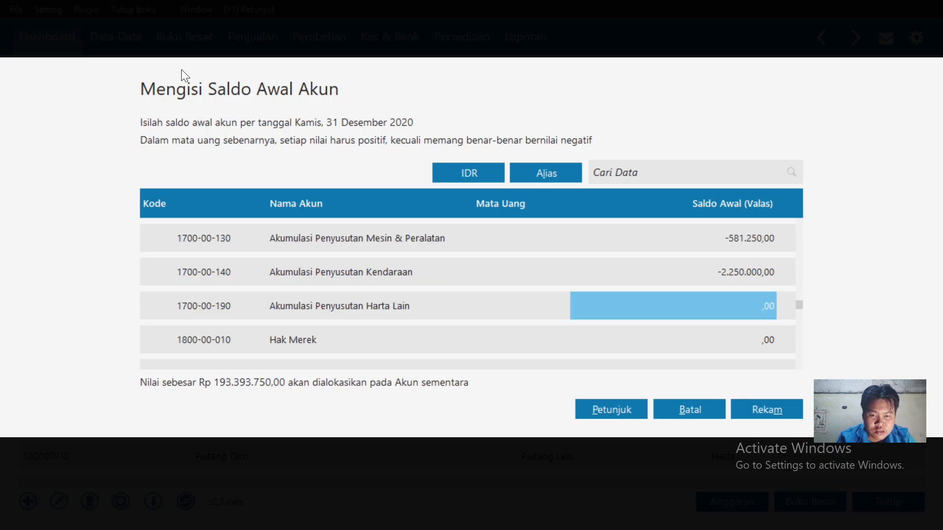
- Enter the module's Hutang Usaha balance of 22.700.000 as the opening balance for Utang Usaha
key("alt+Tab")
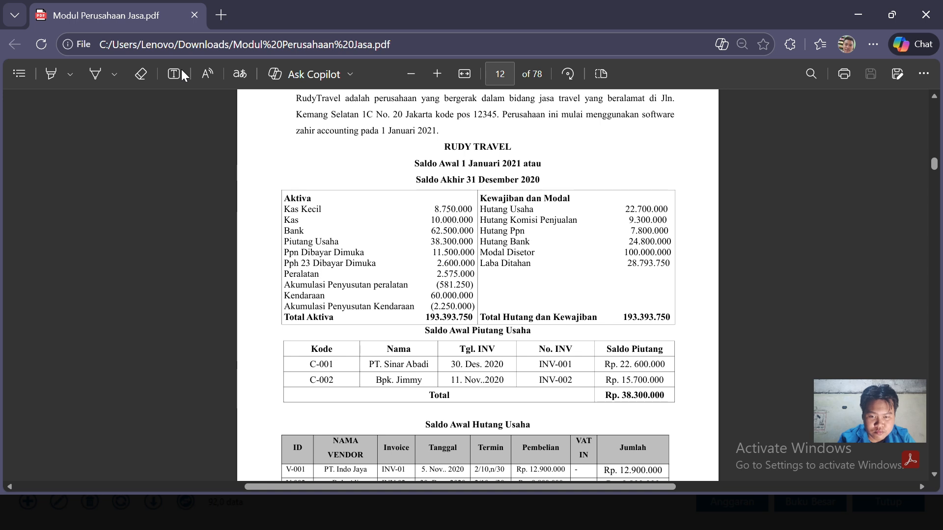
key("alt+Tab")
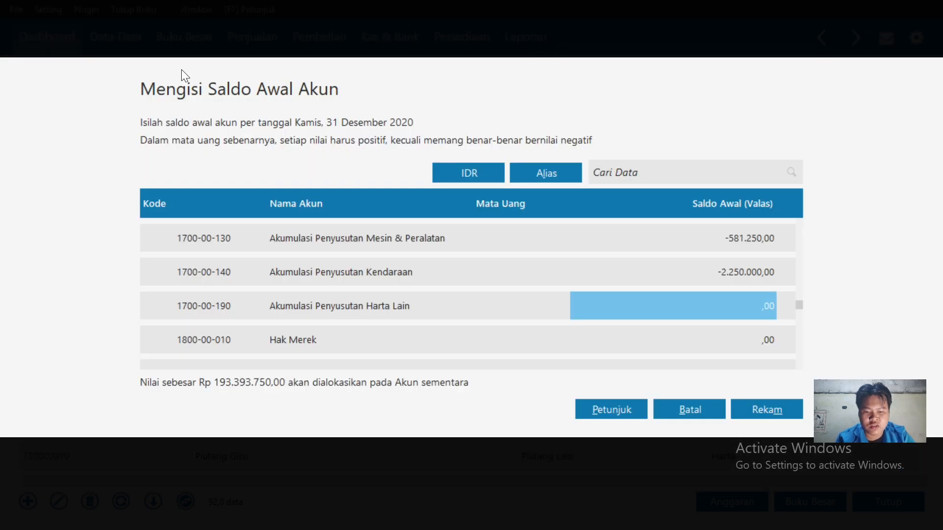
key("Down")
key("Down")
key("Down")
key("Down")
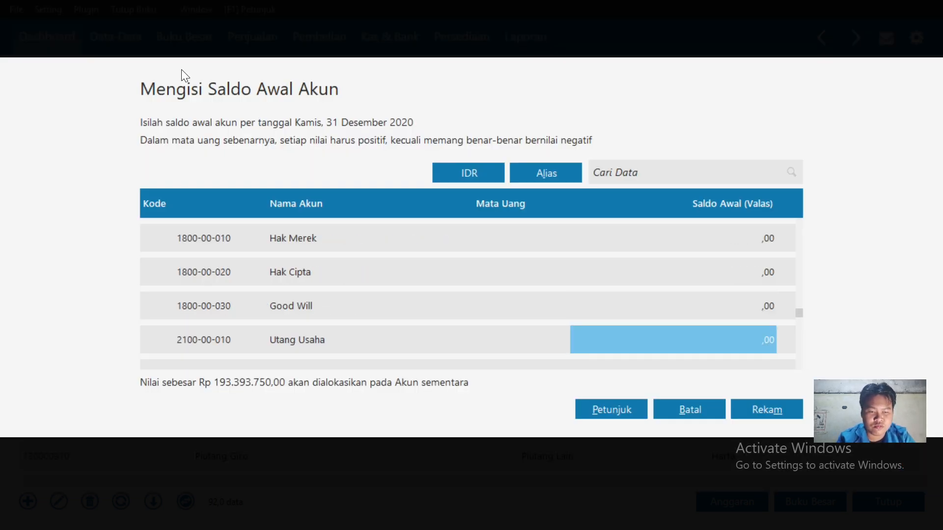
type("22.700.")
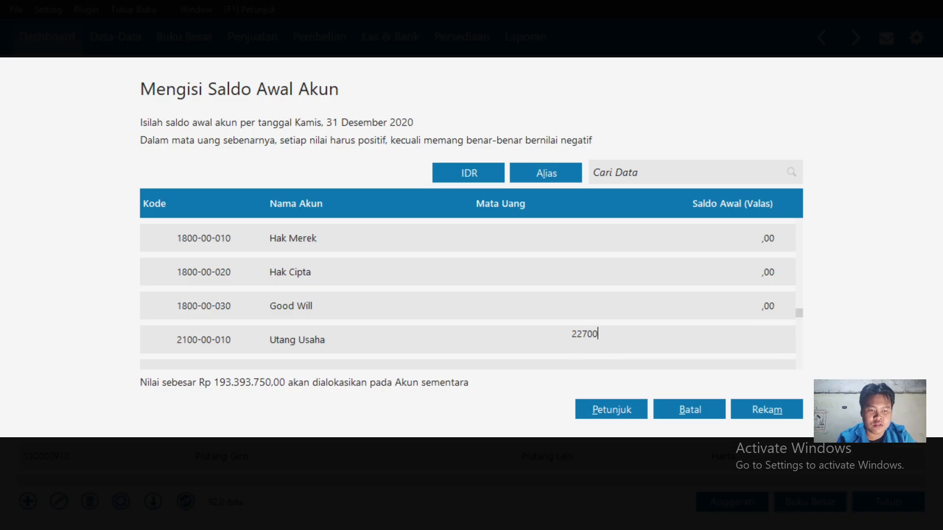
type("000")
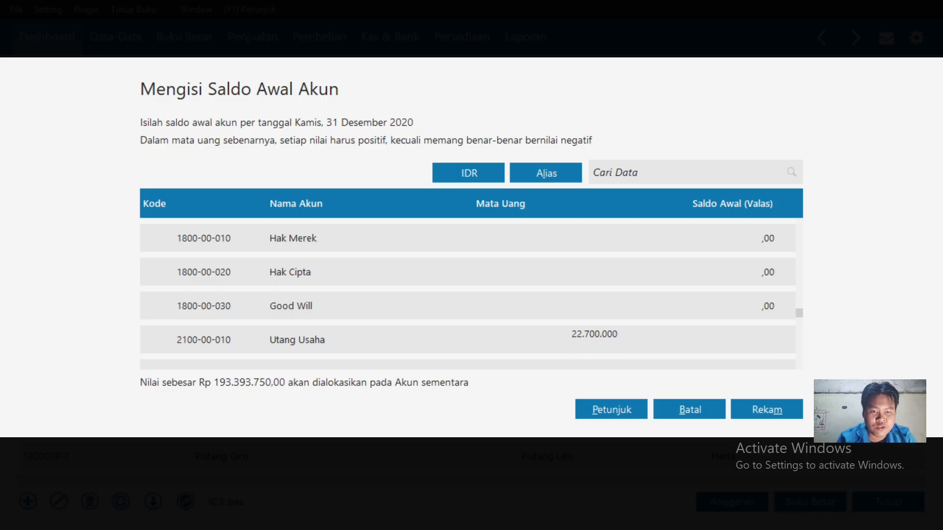
key("Return")
- Enter the module's Hutang Komisi Penjualan balance of 9.300.000 as the opening balance for Utang Komisi Penjualan
key("alt+Tab")
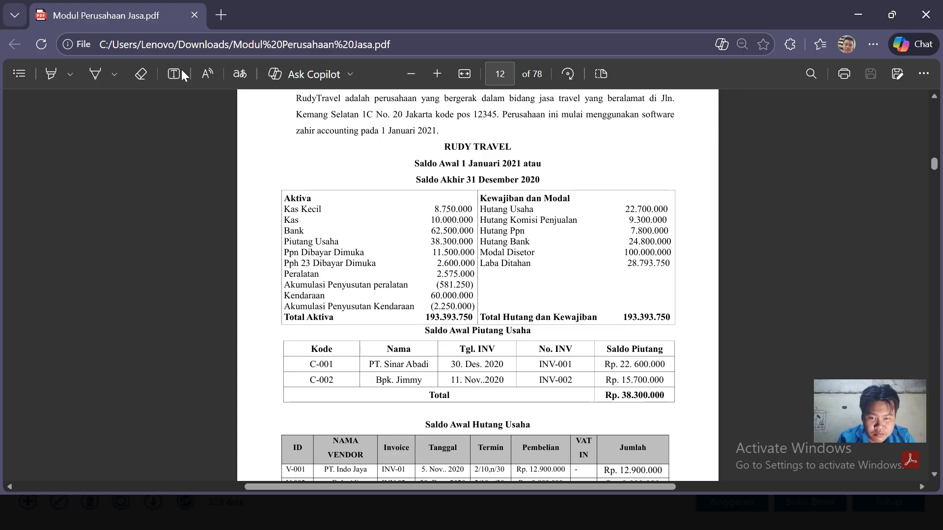
key("alt+Tab")
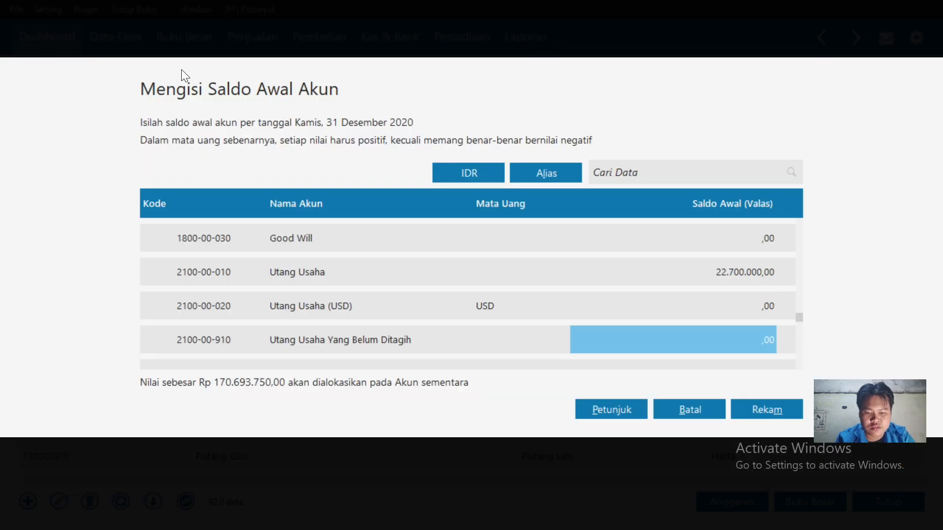
key("Down")
key("Down")
key("Down")
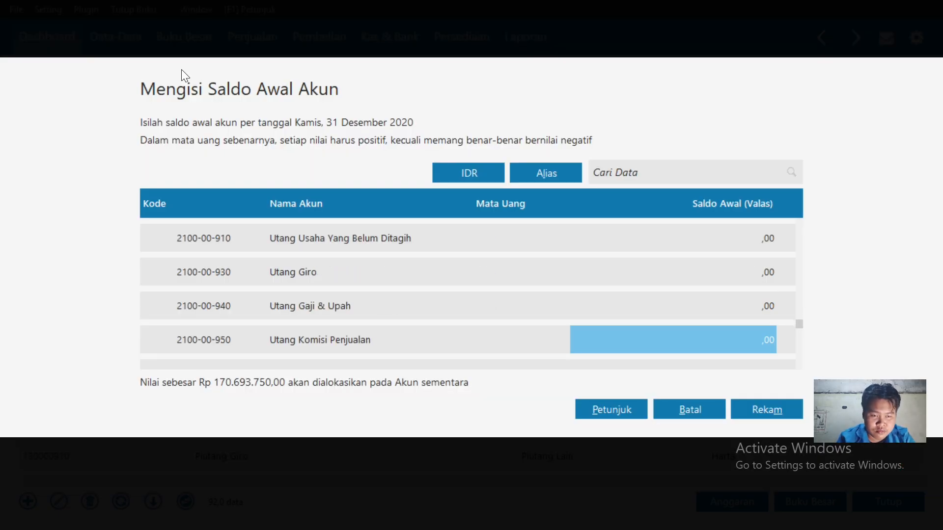
type("9300")
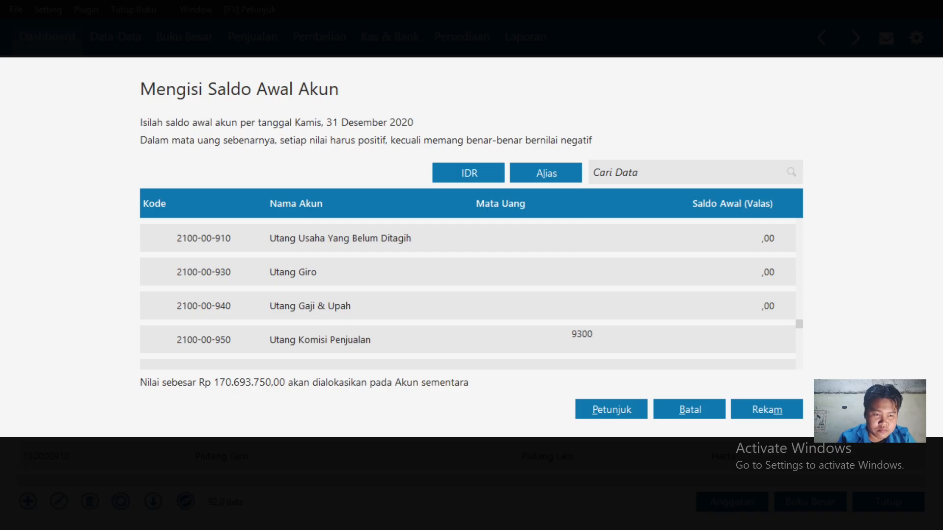
type("000")
key("Return")
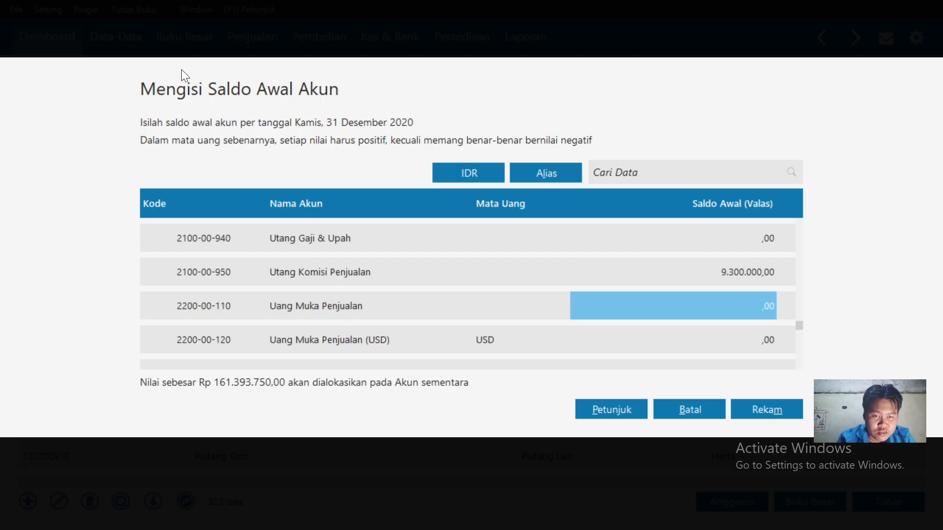
- Check the opening balance list's liability accounts for one matching the module's Hutang Ppn, and close the list
key("Down")
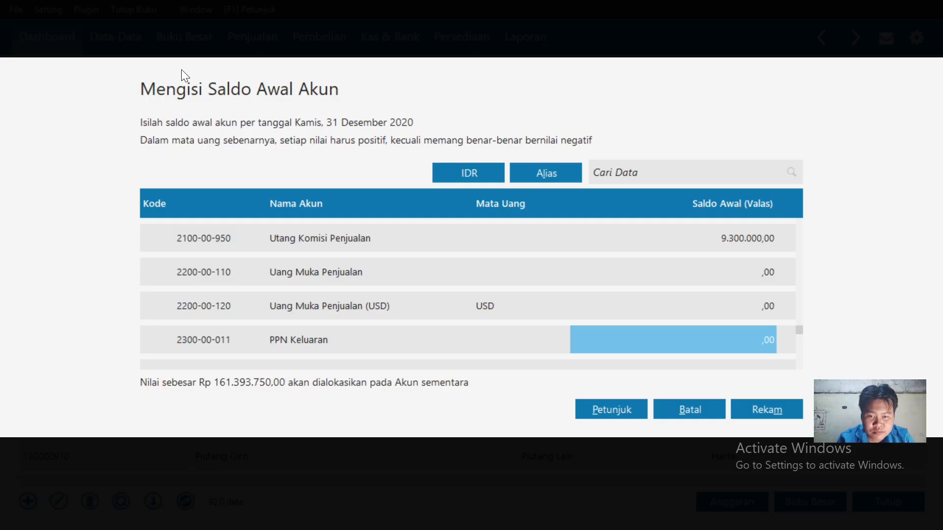
key("alt+Tab")
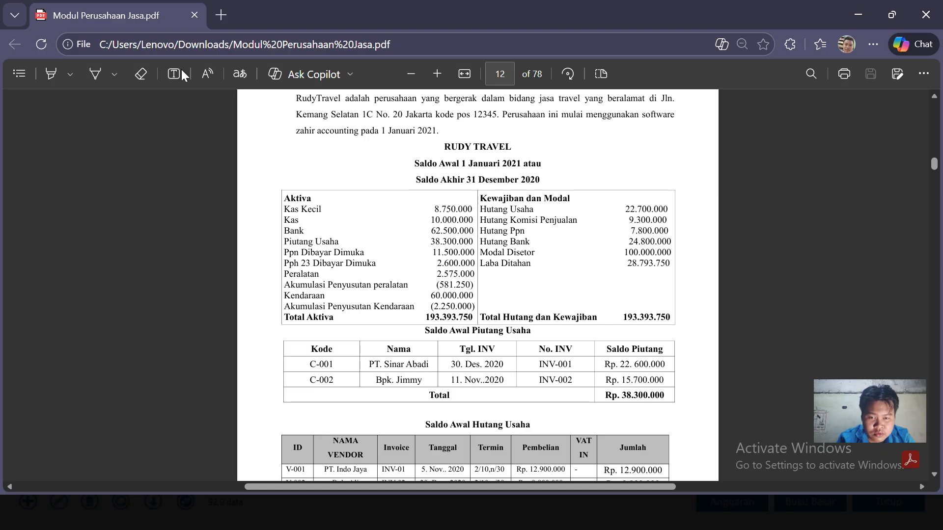
key("alt+Tab")
key("Down")
key("Down")
key("Down")
key("Down")
key("Down")
key("Down")
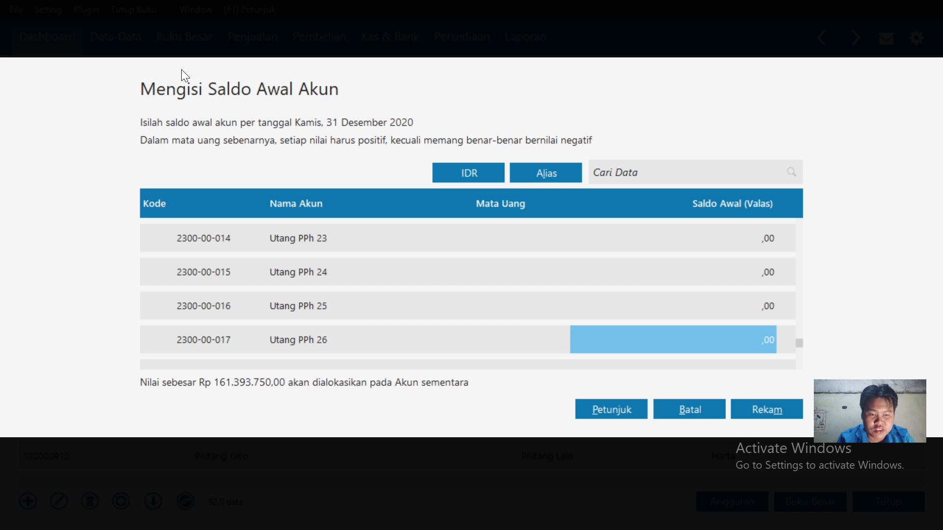
key("Down")
key("Down")
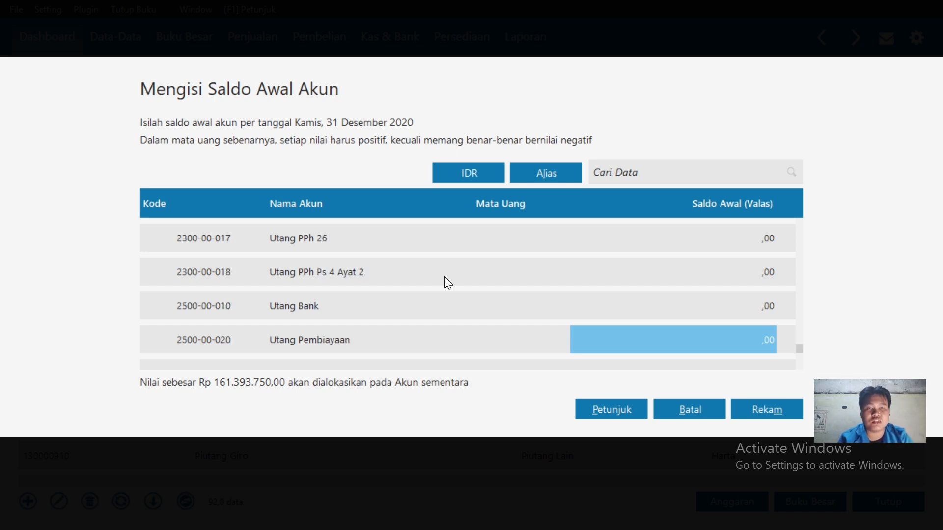
left_click(687, 409)
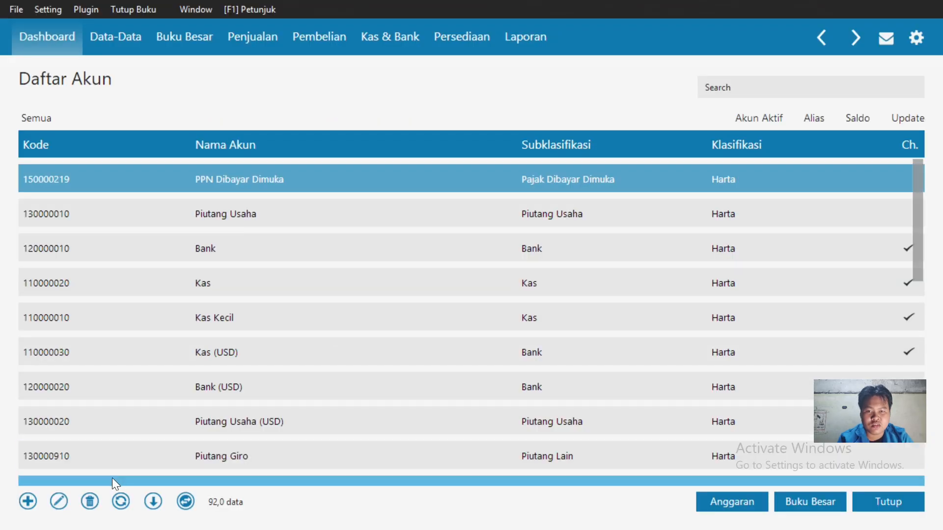
- Start a new account in the account list and classify it as Utang Pajak
left_click(28, 502)
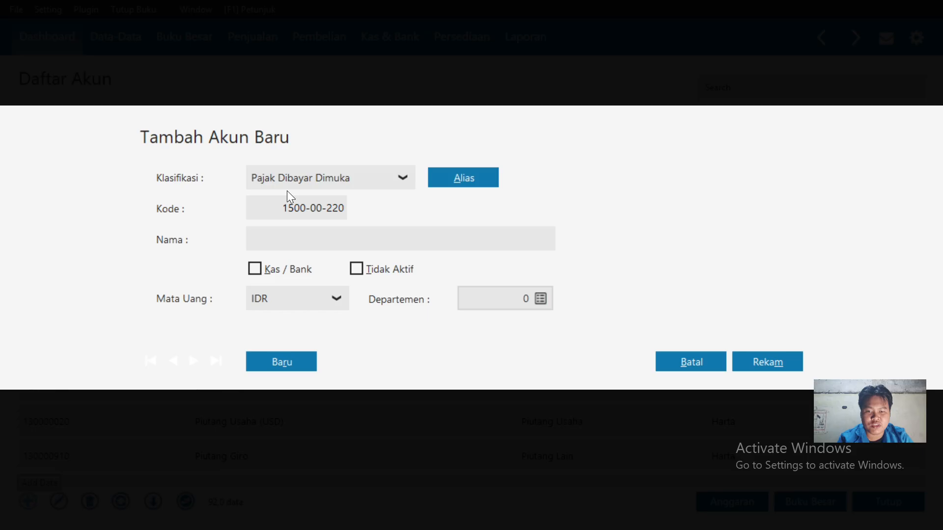
left_click(404, 180)
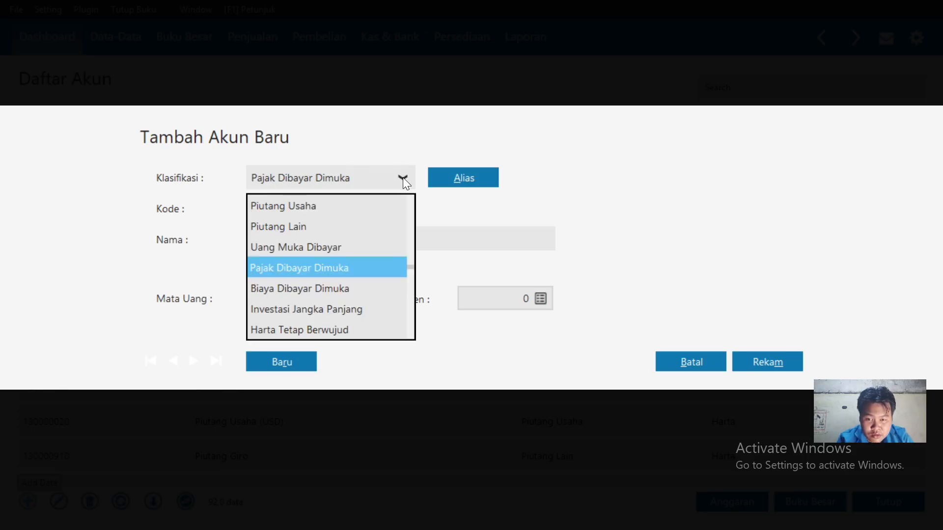
key("Down")
key("Down")
key("Down")
key("Down")
key("Down")
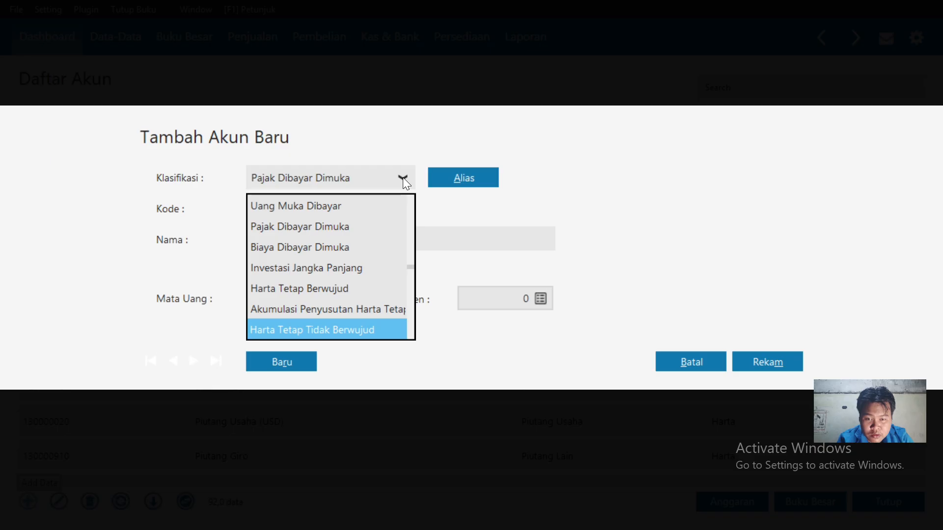
key("Down")
key("Down")
key("Down")
key("Down")
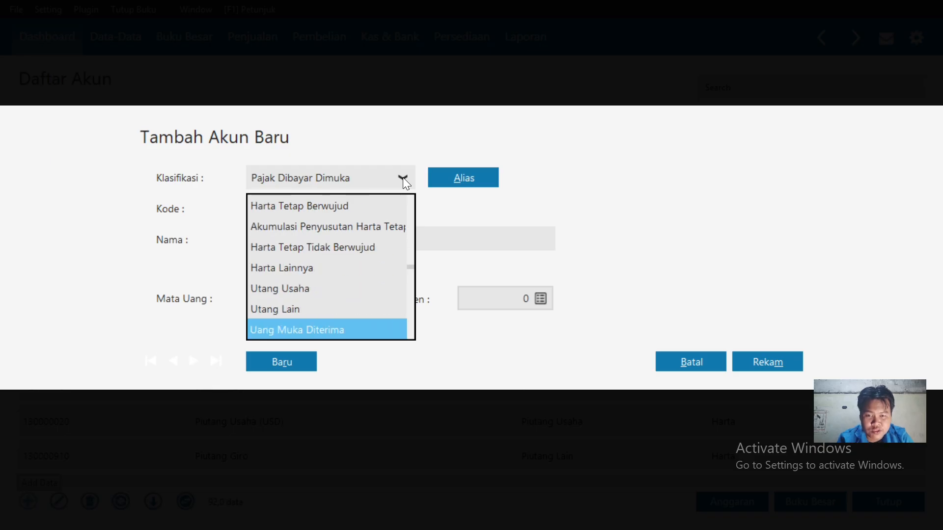
key("Down")
key("Down")
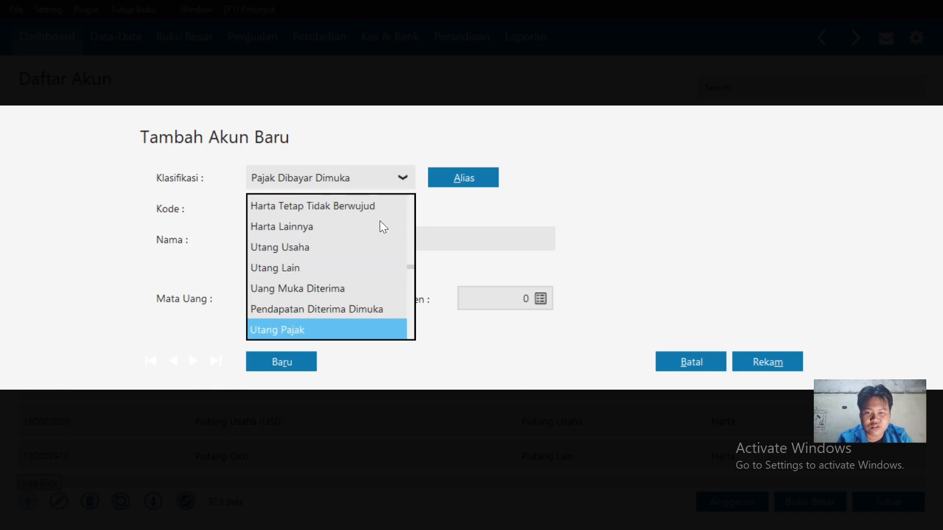
left_click(359, 332)
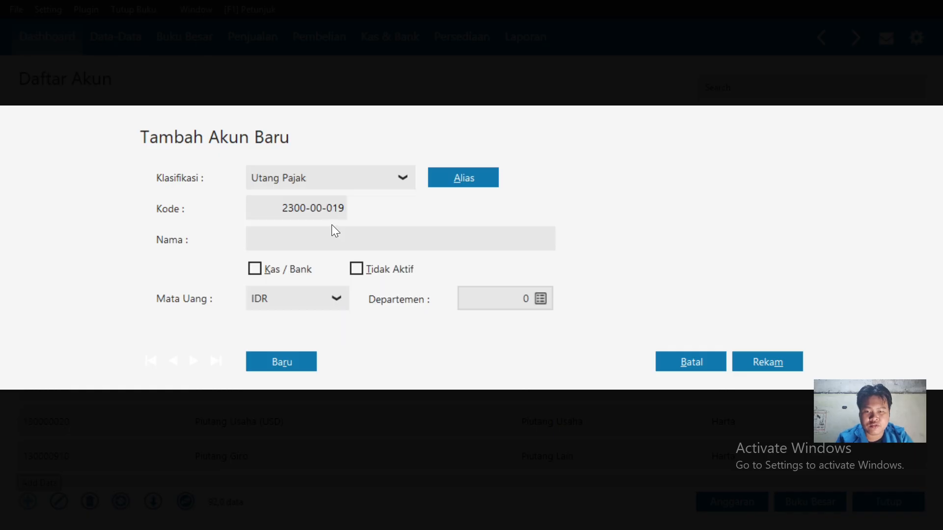
- Name the new tax liability account Utang PPN and save it
type("U")
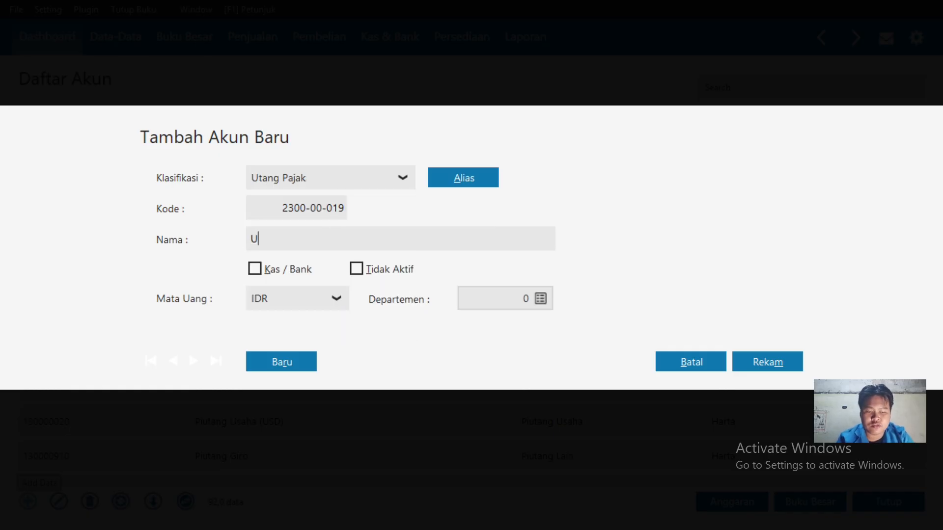
type("tang PPn")
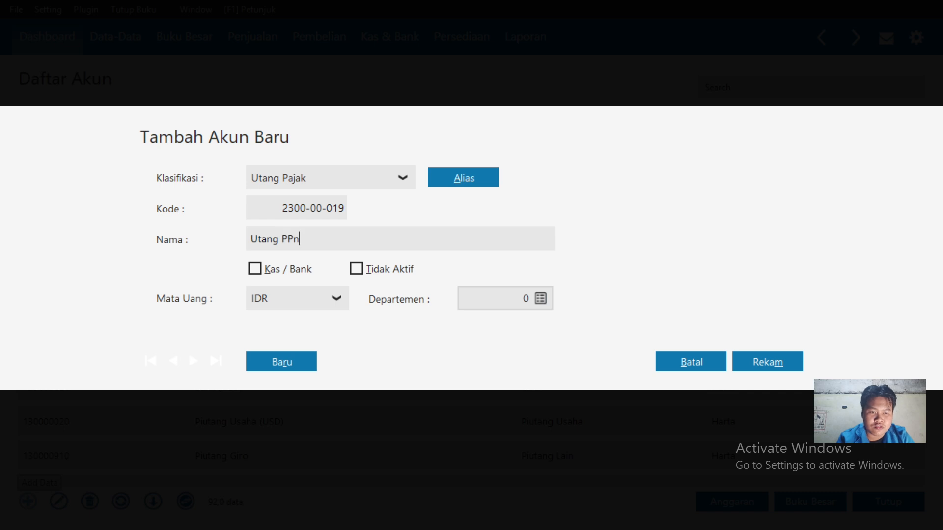
key("BackSpace")
type("N")
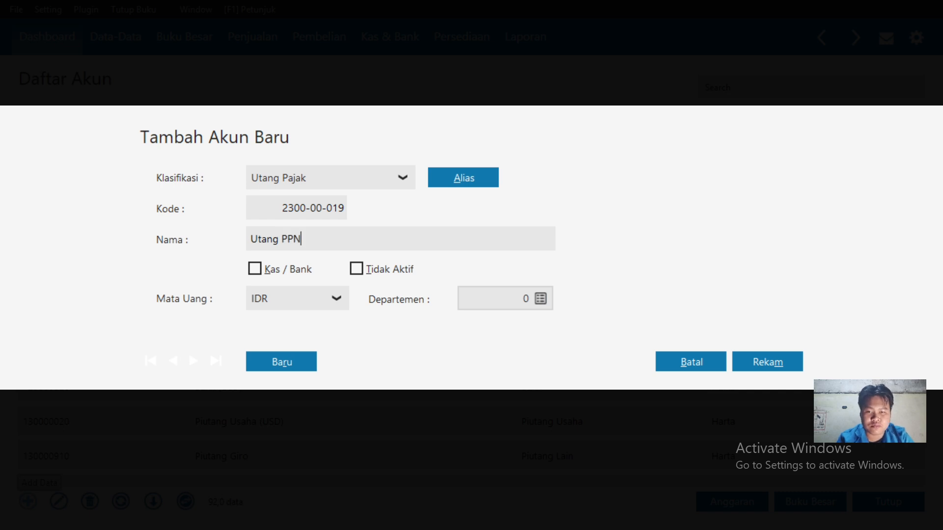
left_click(766, 361)
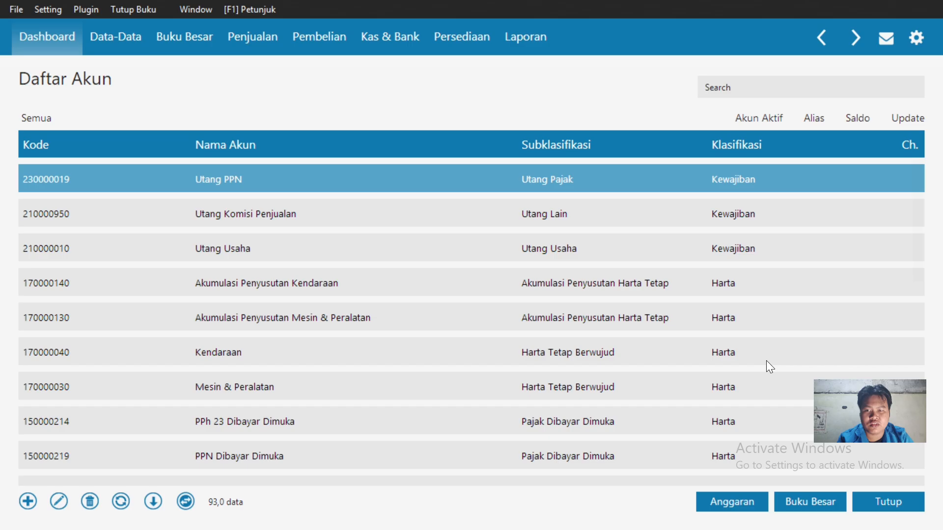
- Reopen the account opening balances and enter the module's Hutang Ppn balance of 7.800.000 for Utang PPN
left_click(52, 6)
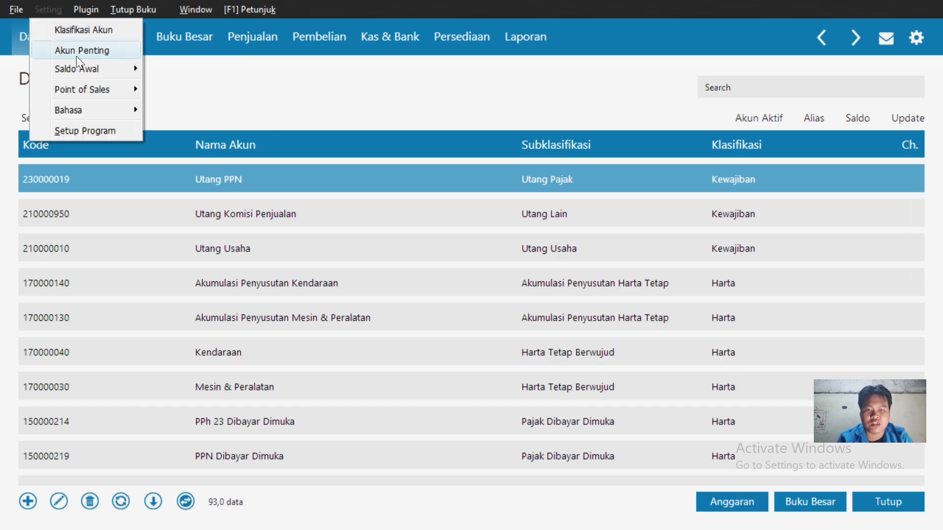
mouse_move(108, 69)
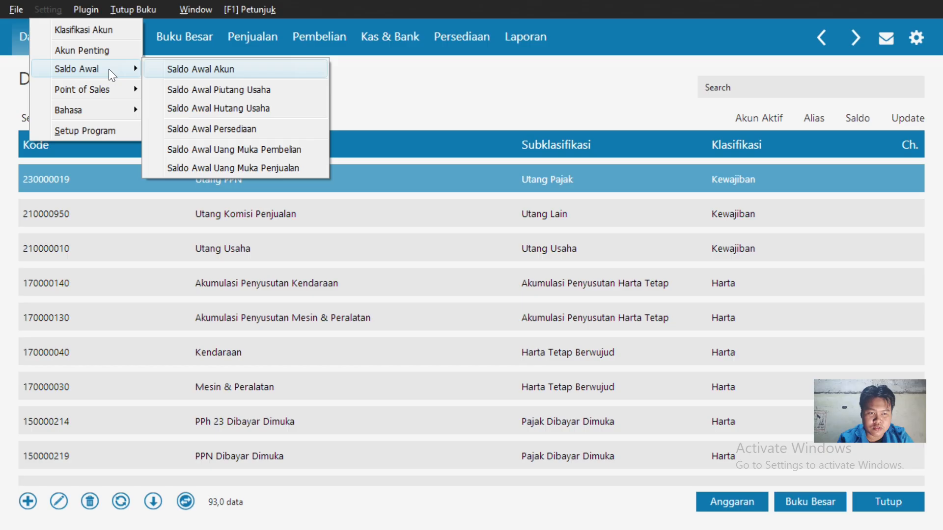
left_click(190, 70)
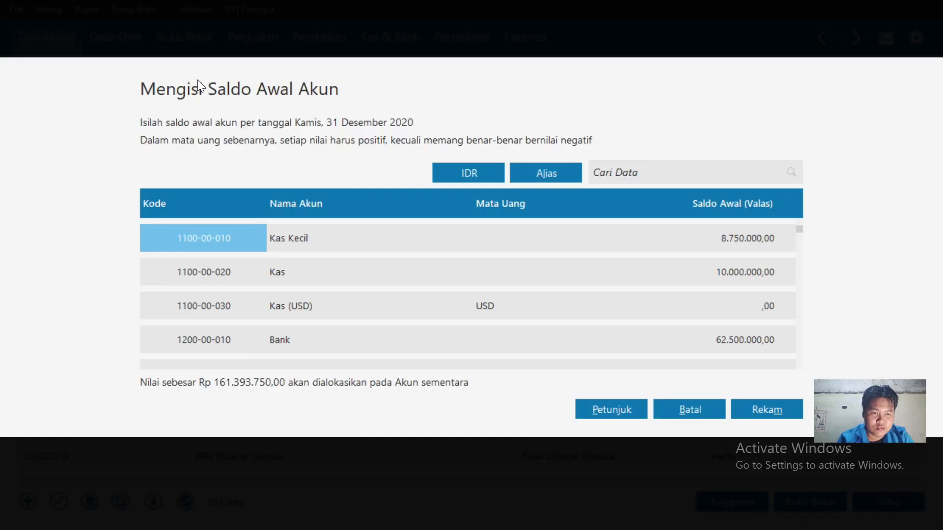
left_click(677, 246)
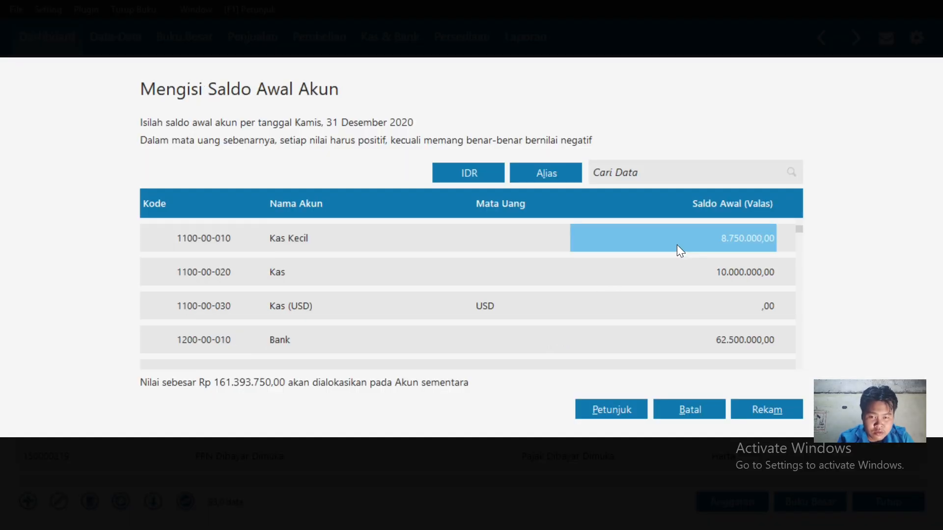
key("Down")
key("Down")
key("Down")
key("Down")
key("Down")
key("Down")
key("Down")
key("Down")
key("Down")
key("Down")
key("Down")
key("Down")
key("Down")
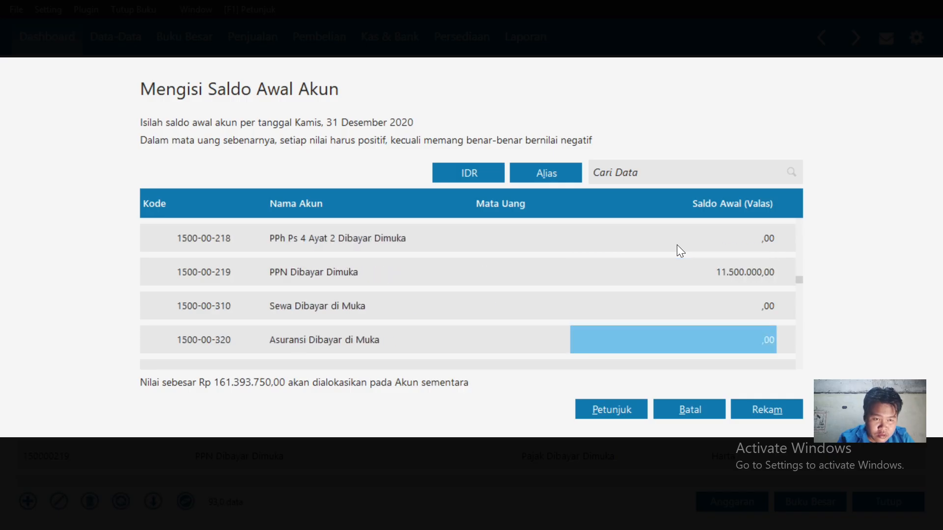
key("Down")
key("Down")
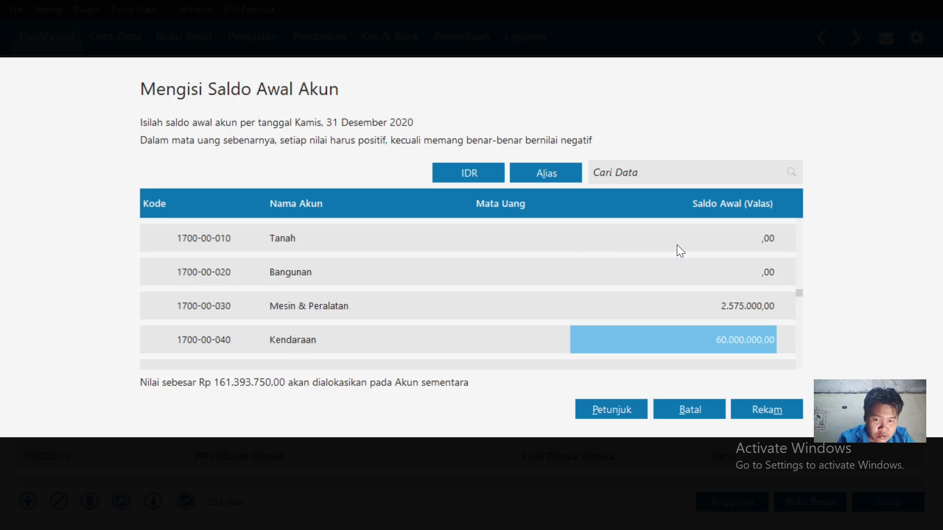
key("Down")
key("Down")
key("Down")
key("Down")
key("Down")
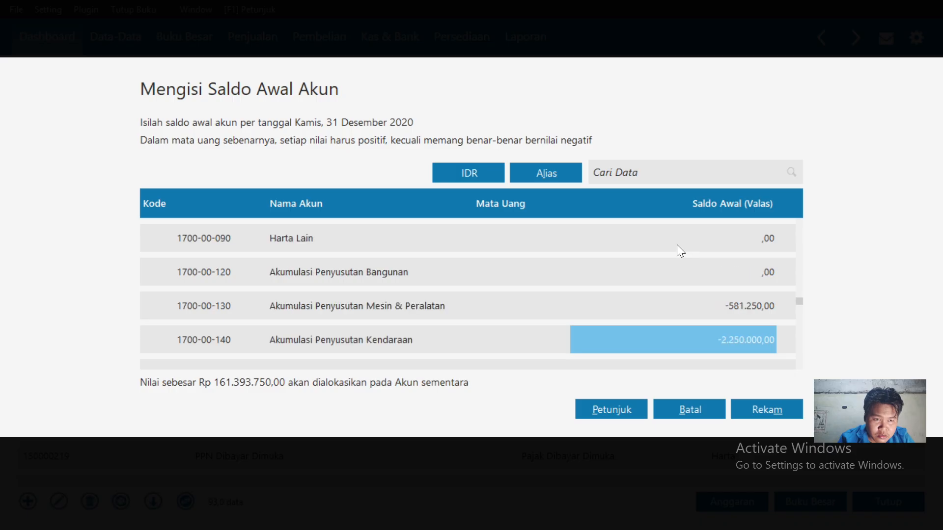
key("Down")
key("Down")
key("Down")
key("Down")
key("Down")
key("Down")
key("Down")
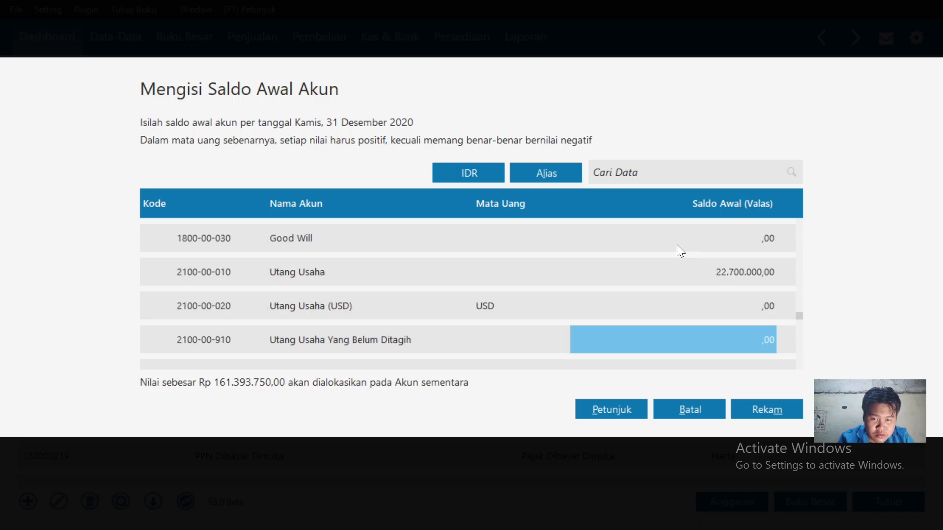
key("Down")
key("Down")
key("Down")
key("Down")
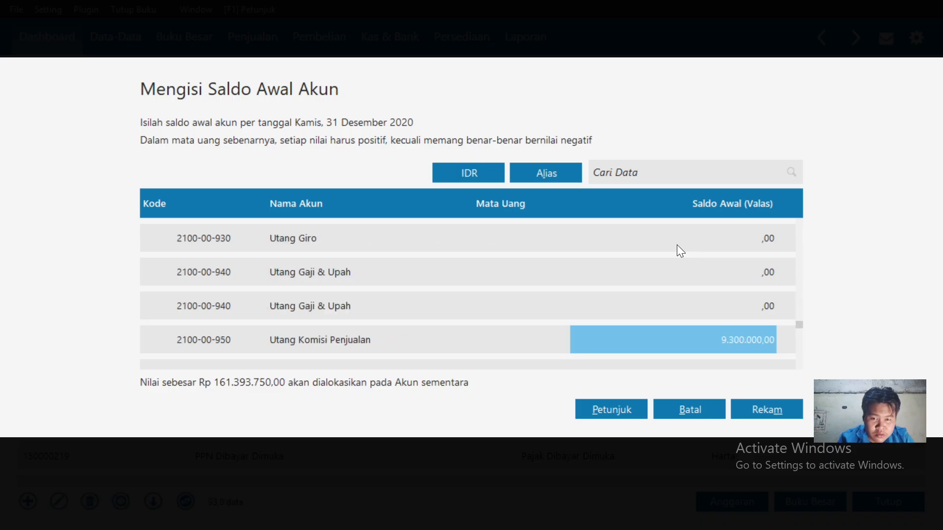
key("Down")
key("Down")
key("Down")
key("Down")
key("Down")
key("Down")
key("Down")
key("Down")
key("Down")
key("Down")
key("Down")
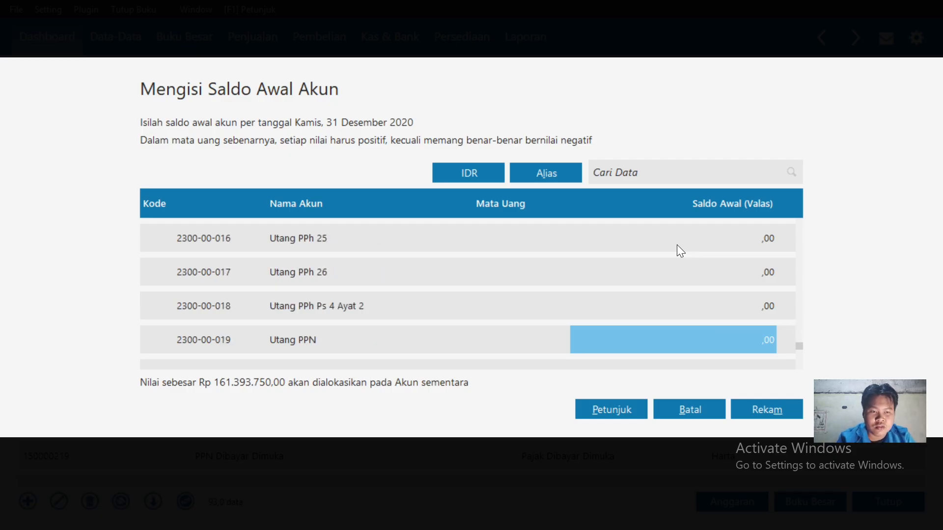
key("Escape")
key("alt+Tab")
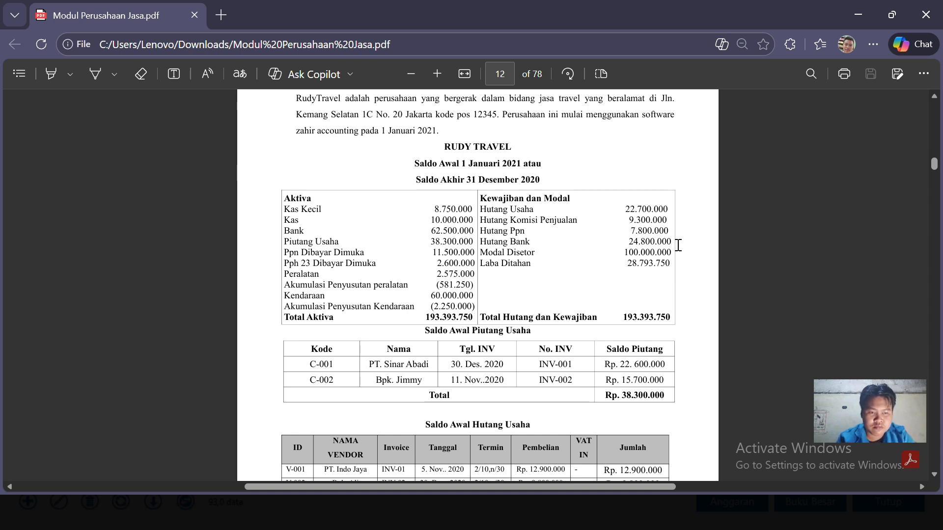
key("alt+Tab")
type("7.800.")
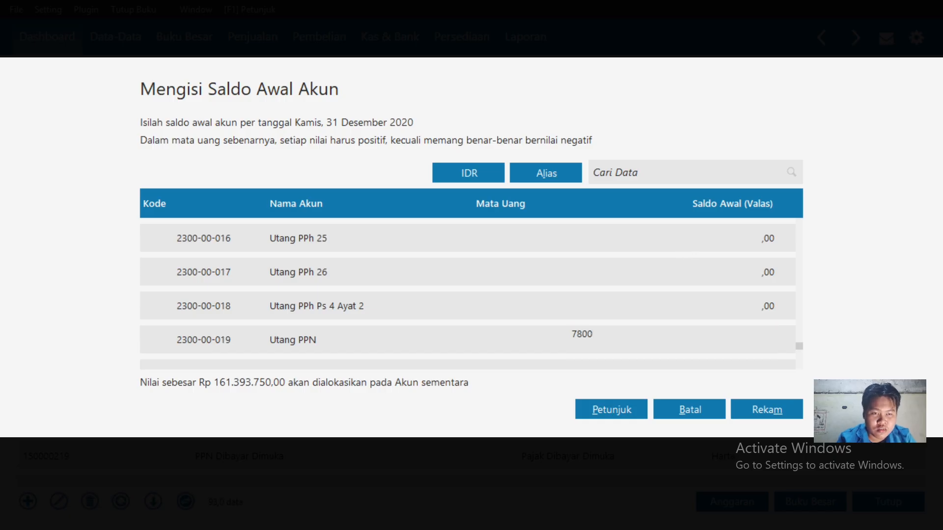
type("000")
key("Return")
- Enter the module's Hutang Bank balance of 24.800.000 as the opening balance for Utang Bank
key("alt+Tab")
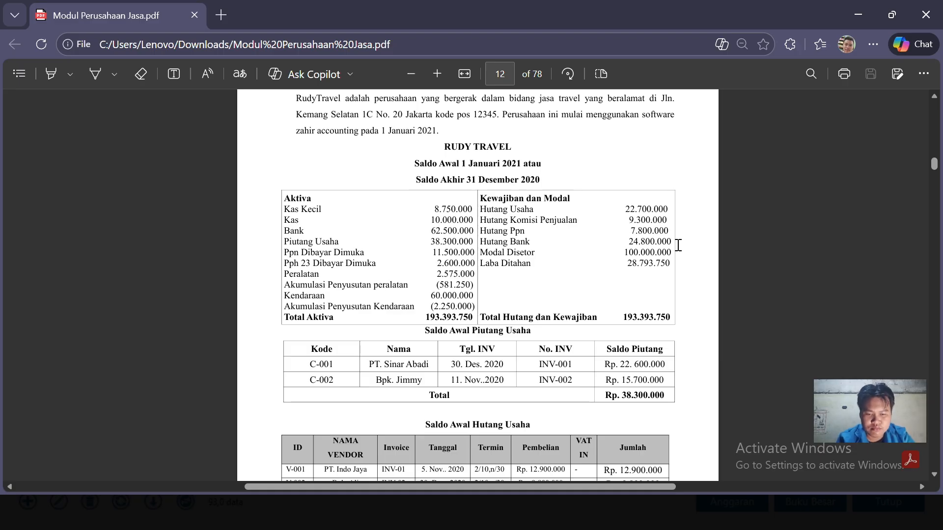
key("alt+Tab")
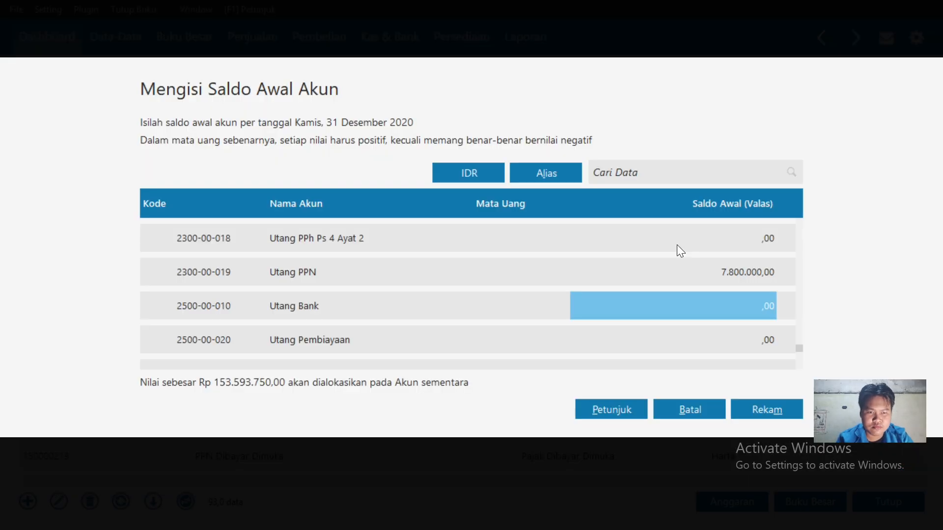
type("2")
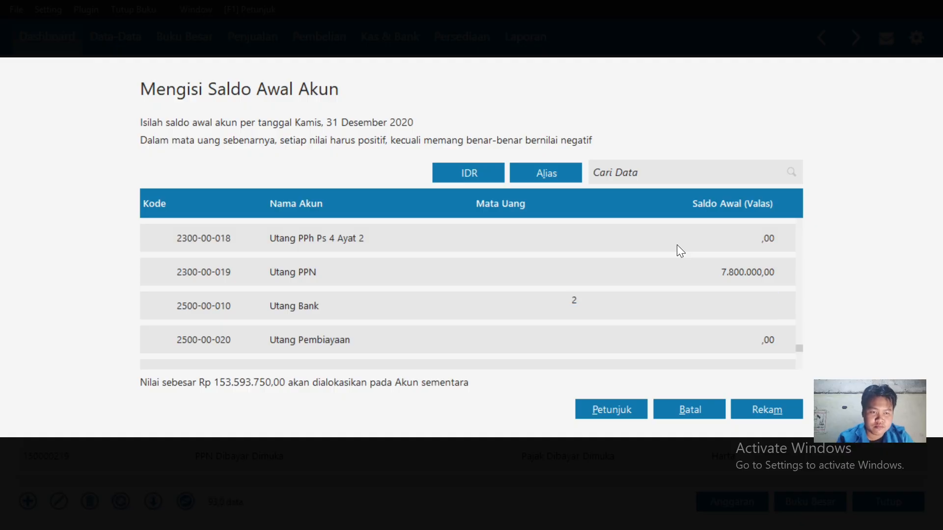
type("4800000")
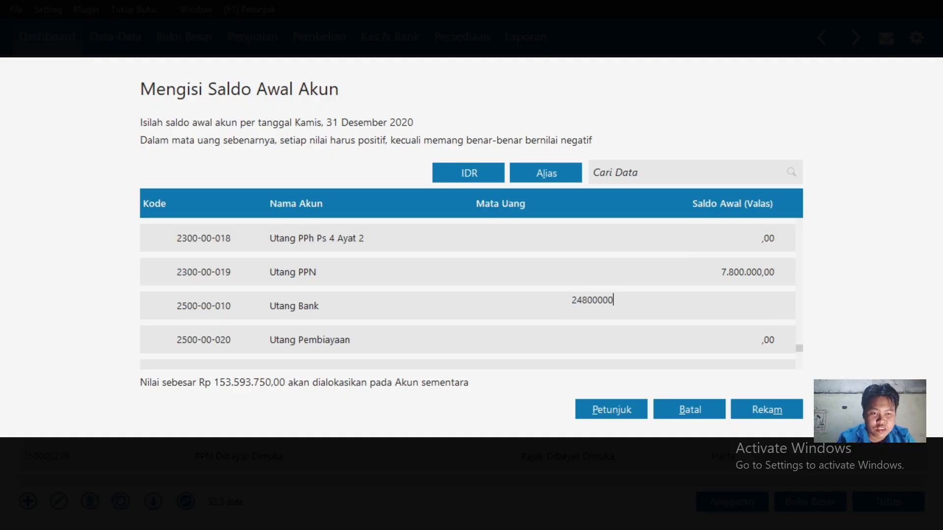
key("Return")
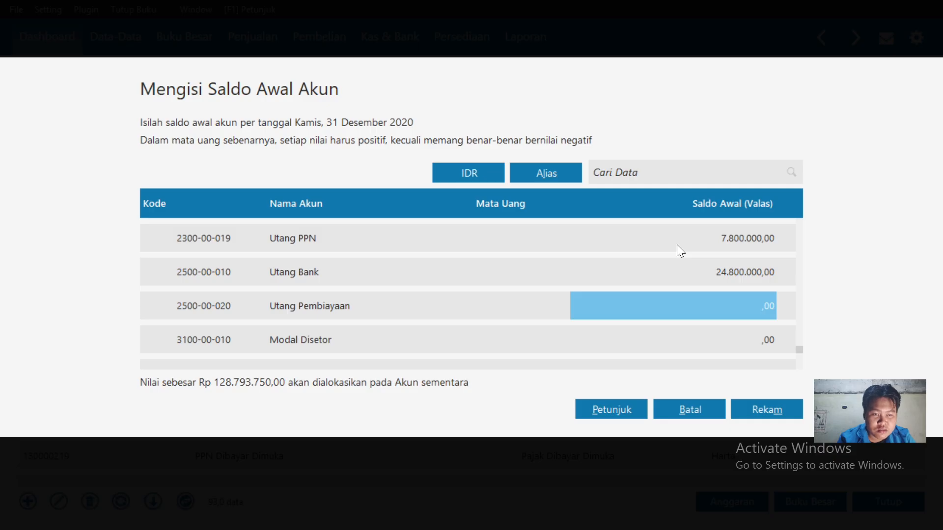
- Enter the module's Modal Disetor balance of 100.000.000 as the opening balance for the Modal Disetor account
key("alt+Tab")
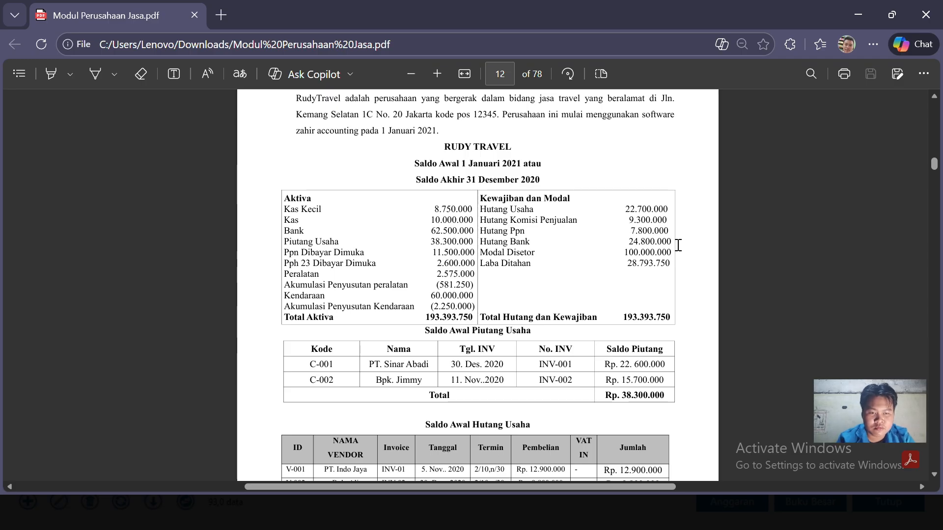
key("alt+Tab")
key("Down")
type("1")
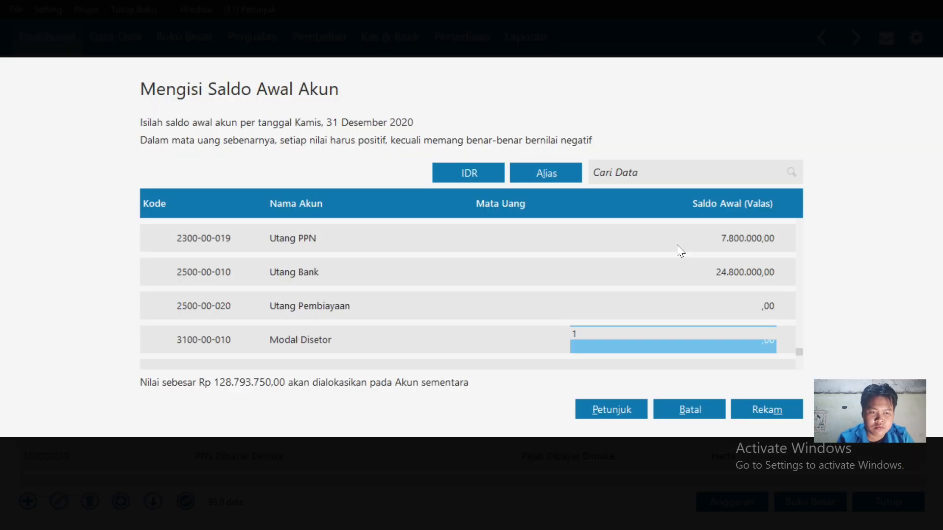
type("00.000.000")
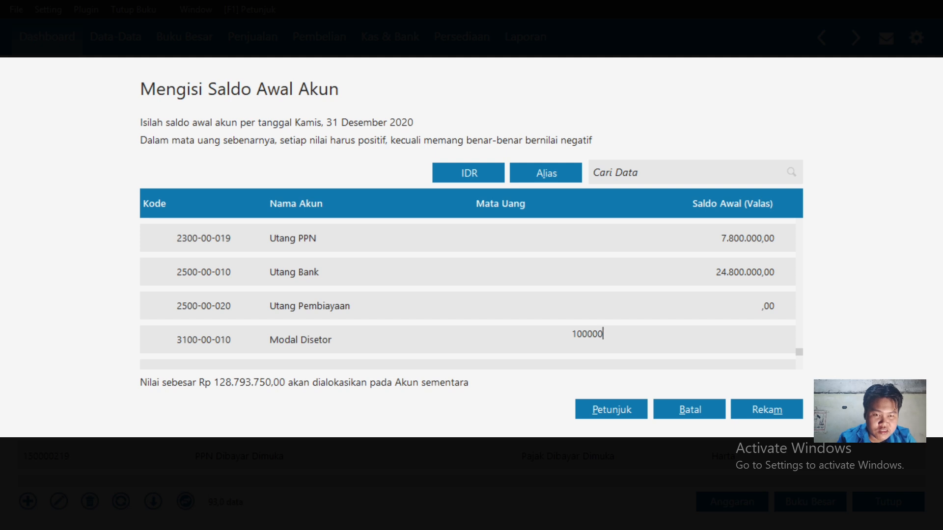
key("Down")
- Enter the module's Laba Ditahan balance of 28.793.750 as the opening balance for the Laba ditahan account
key("alt+Tab")
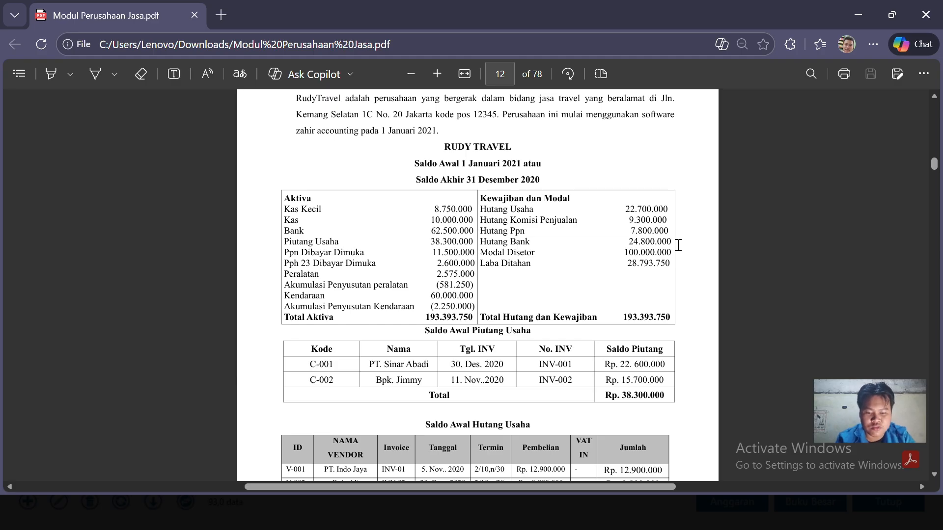
key("alt+Tab")
key("Down")
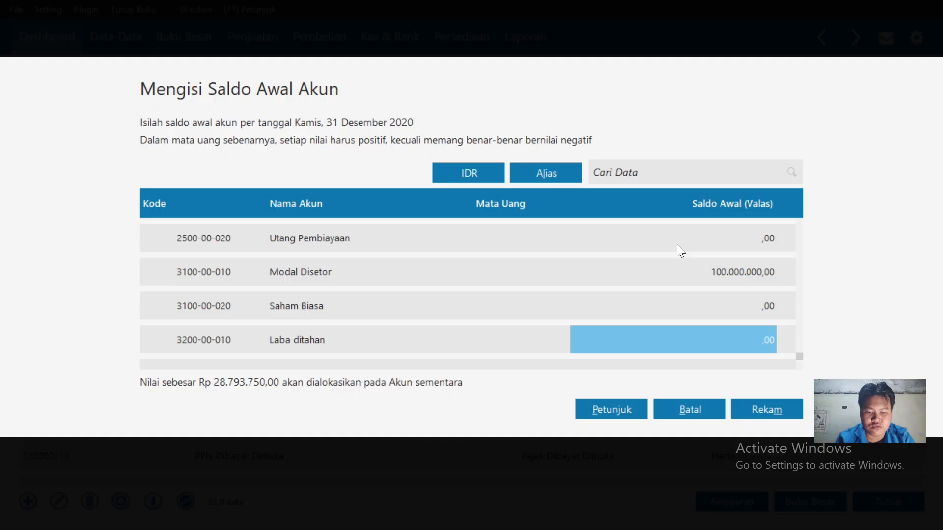
type("28.793.7")
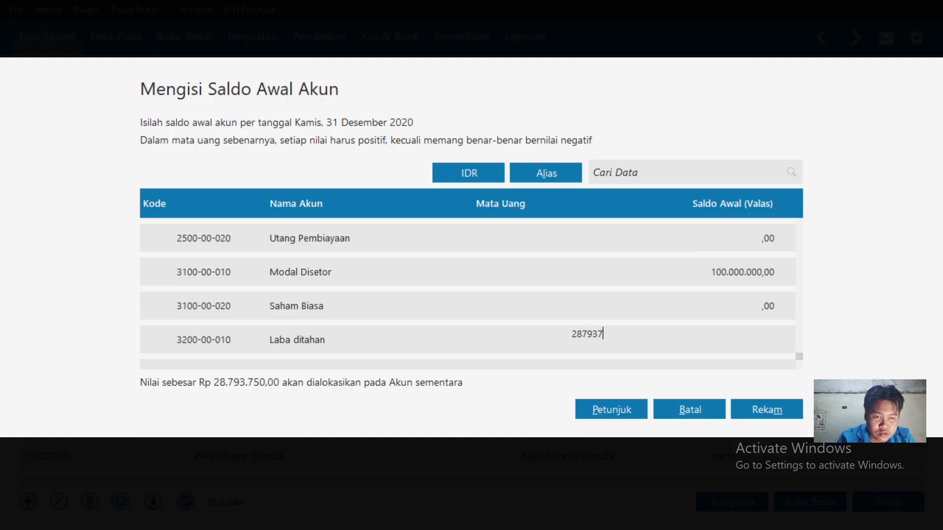
type("50")
key("Return")
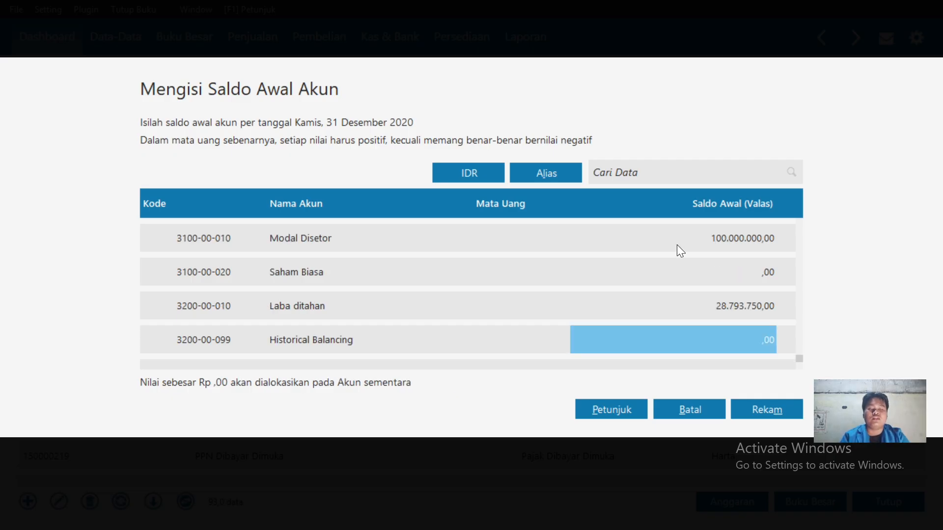
- Check the entered opening balances against the module's Rudy Travel balance table and save them
key("alt+Tab")
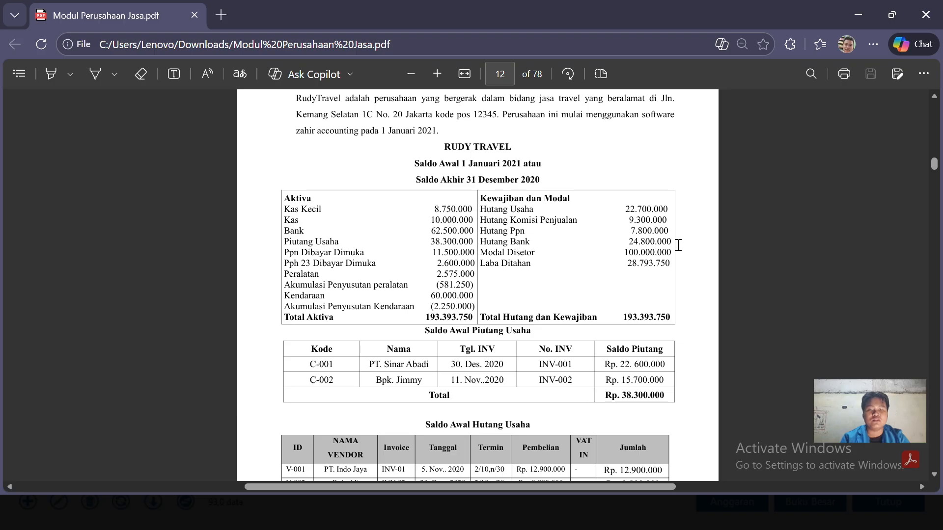
key("alt+Tab")
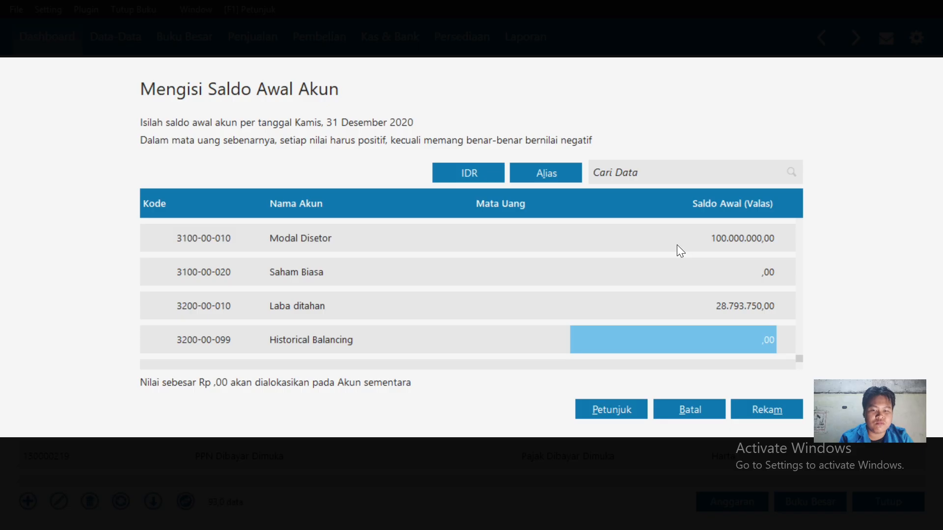
left_click(760, 412)
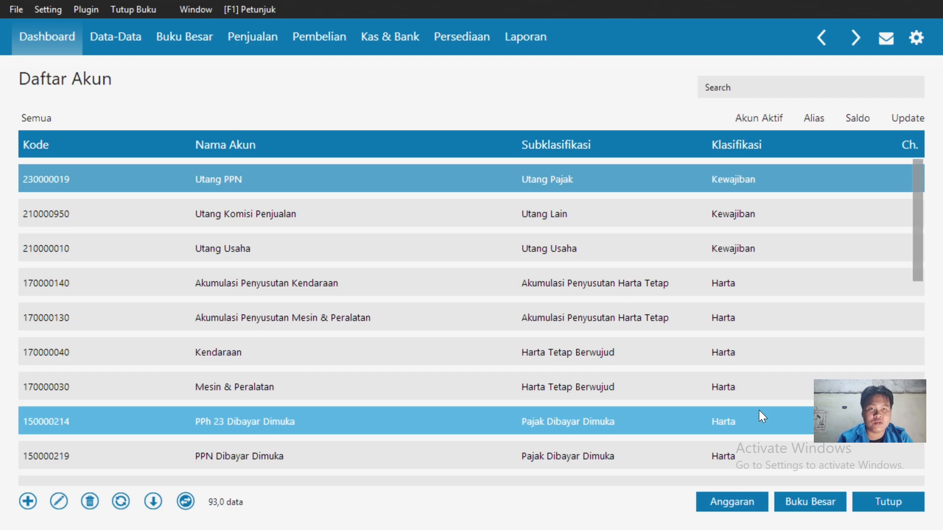
- Start a new customer record in Data Nama Alamat and set its ID to the first customer code in the module's Saldo Awal Piutang Usaha table
left_click(131, 46)
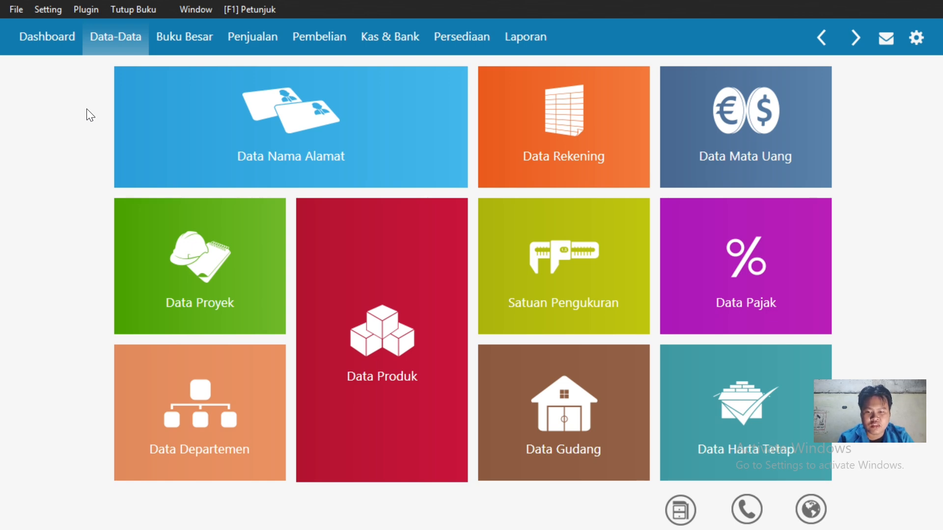
mouse_move(268, 101)
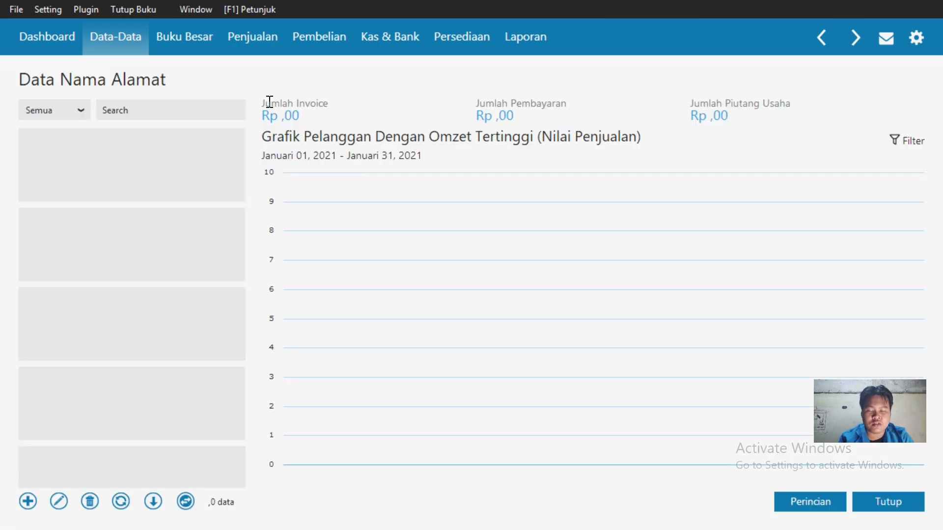
left_click(28, 502)
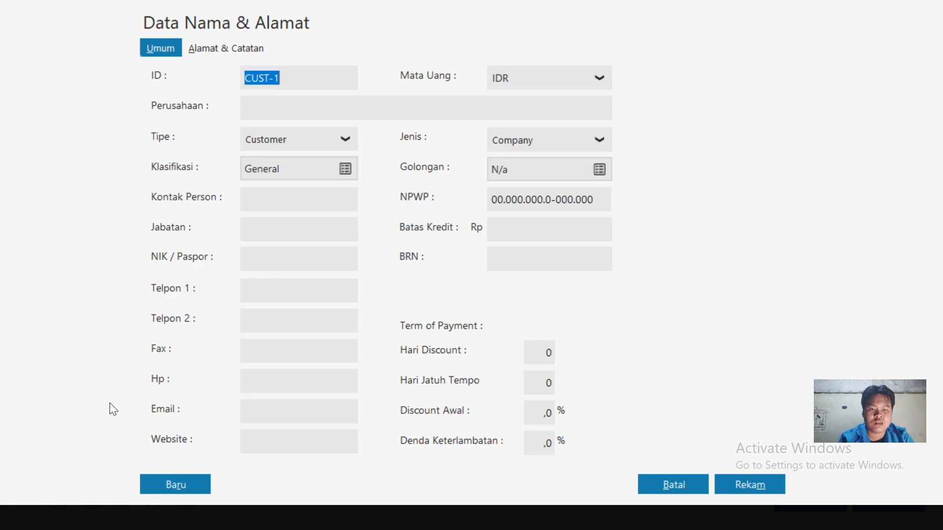
key("alt+Tab")
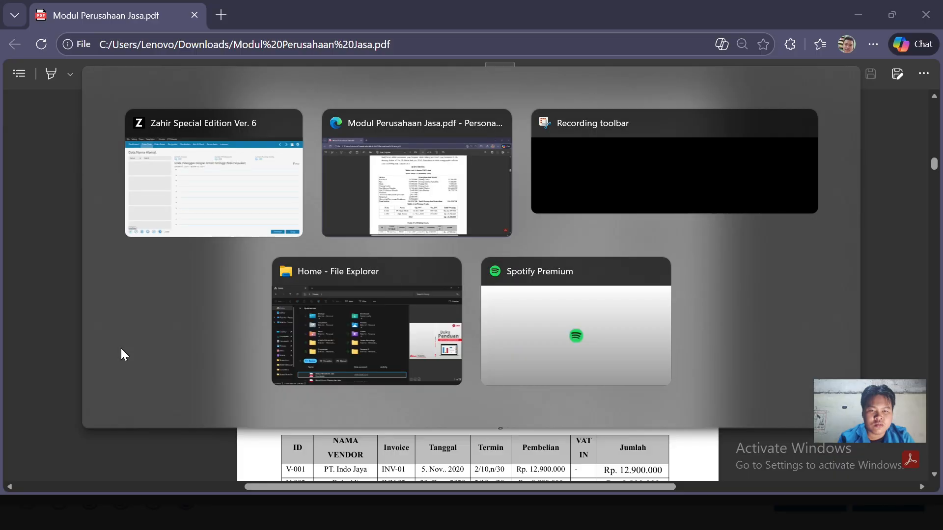
scroll(407, 299, "down", 3)
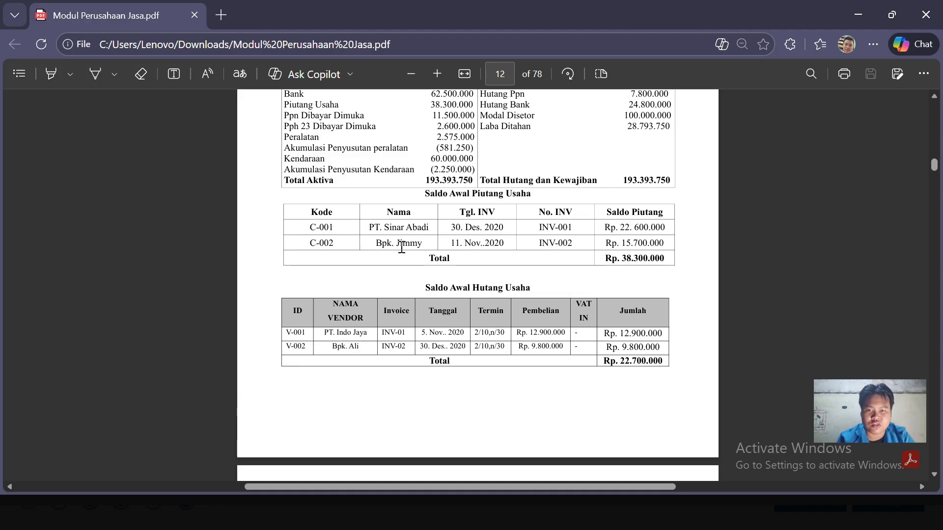
key("alt+Tab")
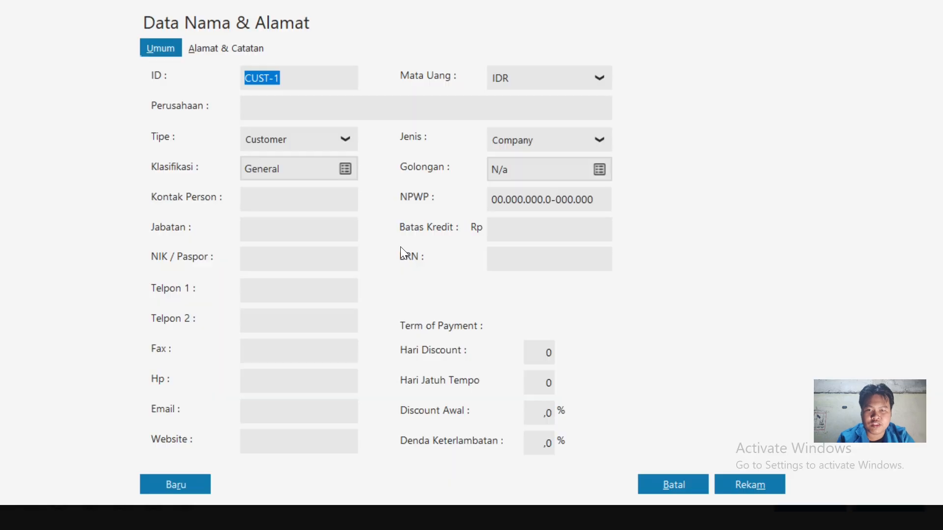
type("C-")
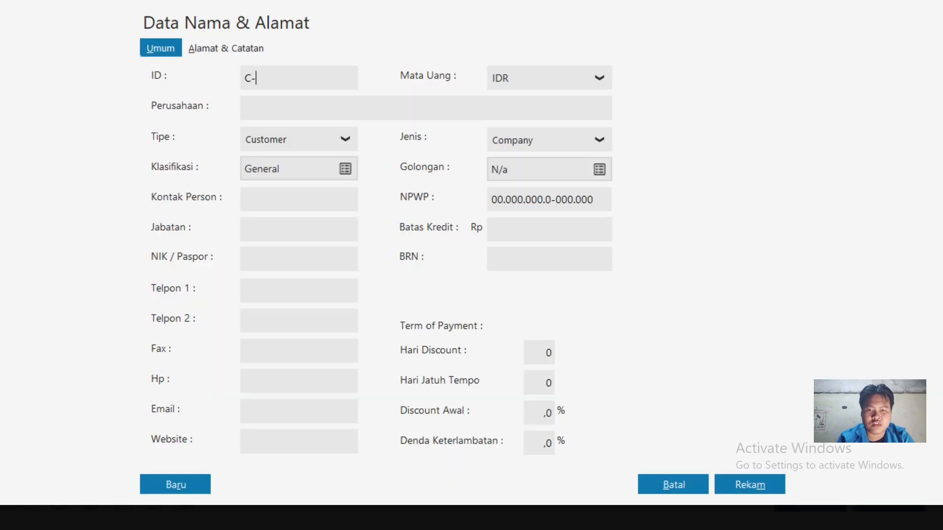
type("001")
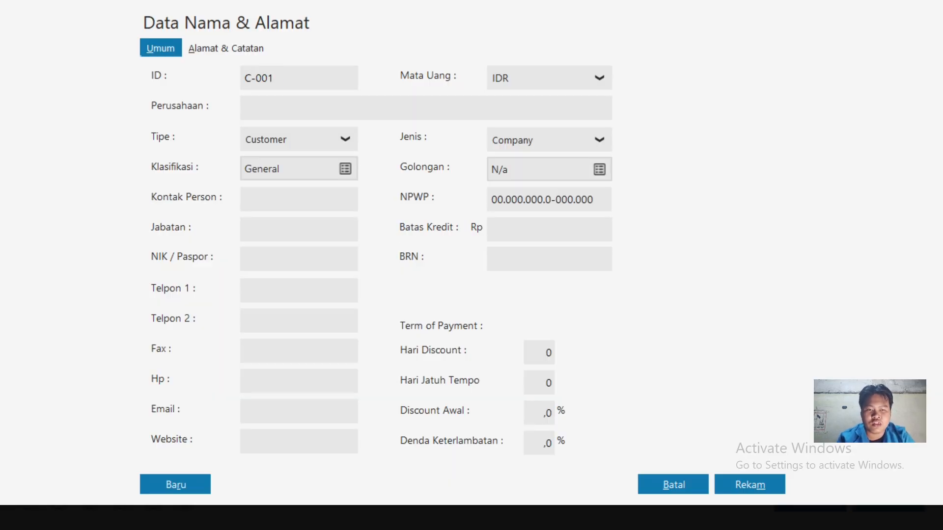
- Enter PT Sinar Abadi as the company name of the new customer record
type("PT Sinar")
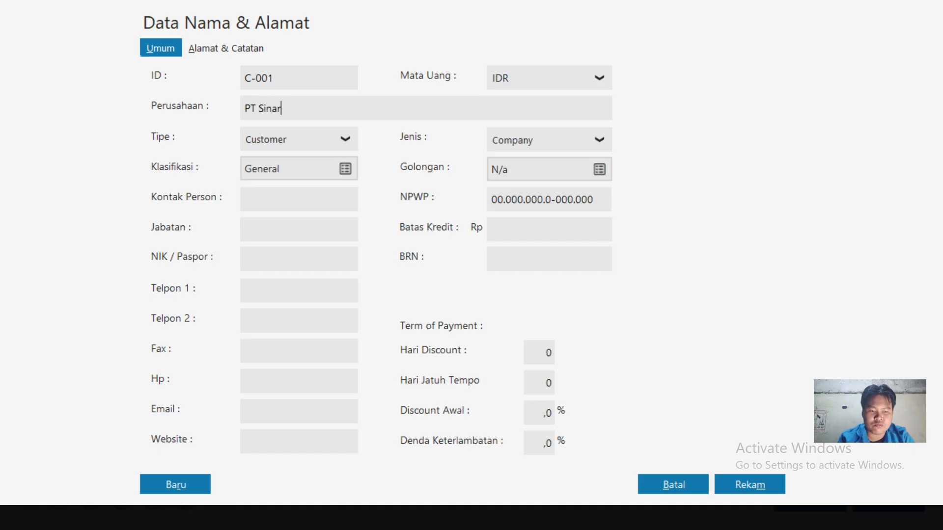
type(" Abadi")
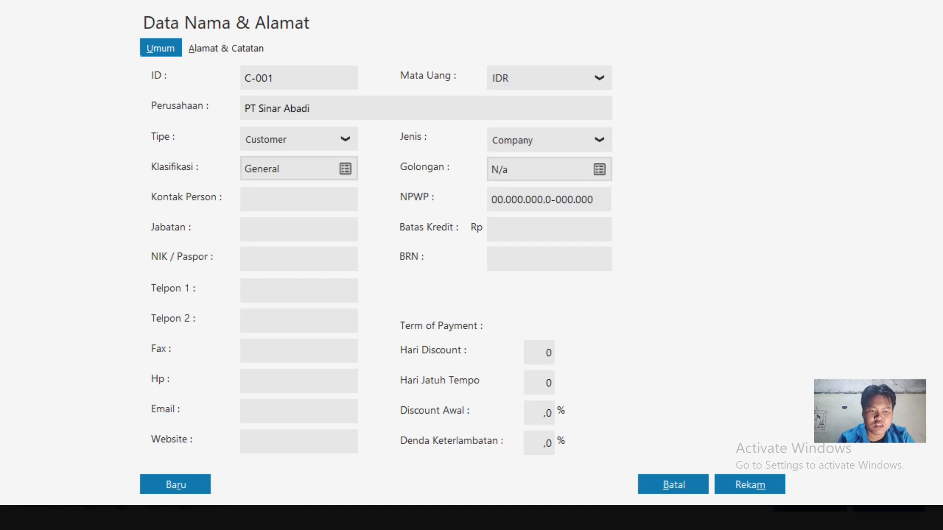
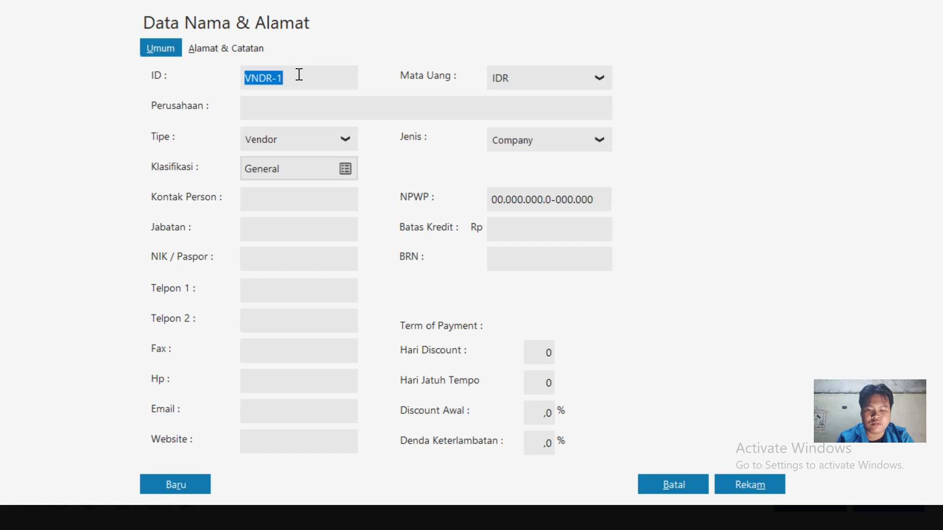
- Give the new vendor record the first vendor code in the module's Saldo Awal Hutang Usaha table, name it PT Indo Jaya, and save it without NPWP/NIK
type("V-00")
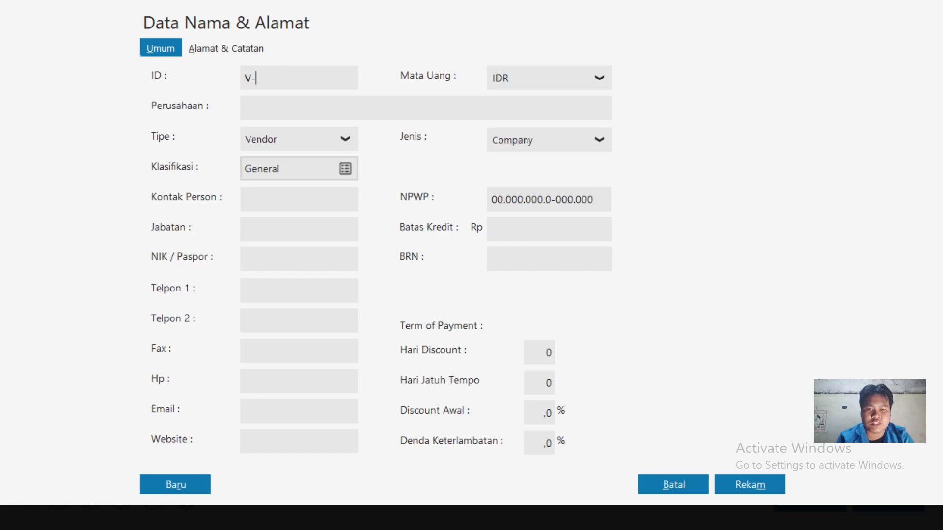
key("Tab")
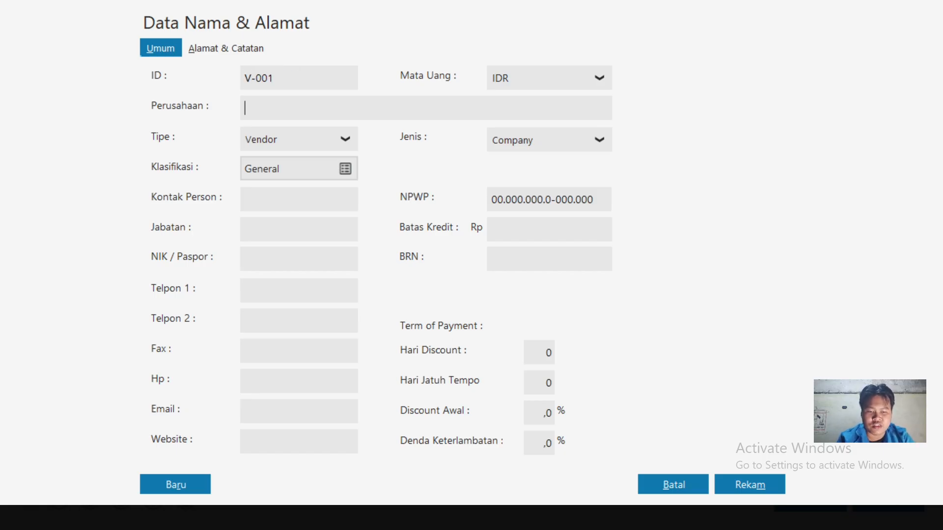
type("P")
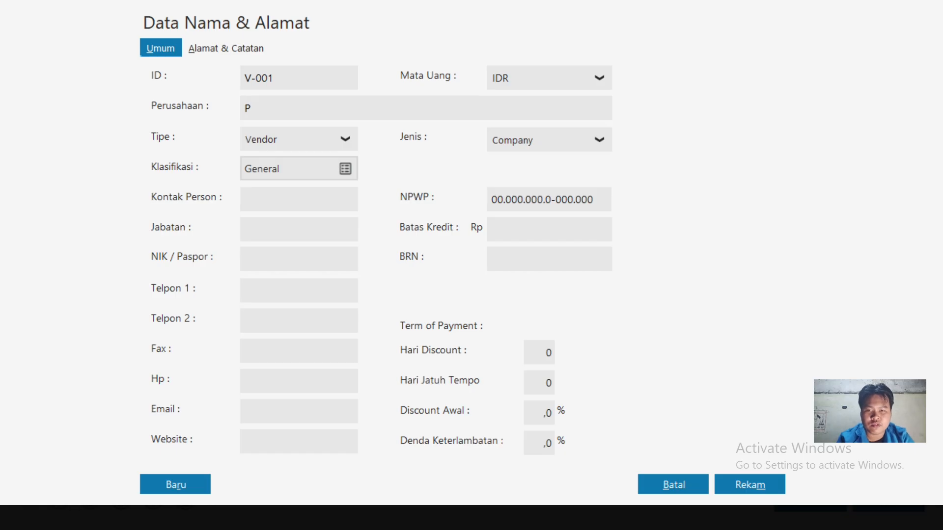
key("alt+Tab")
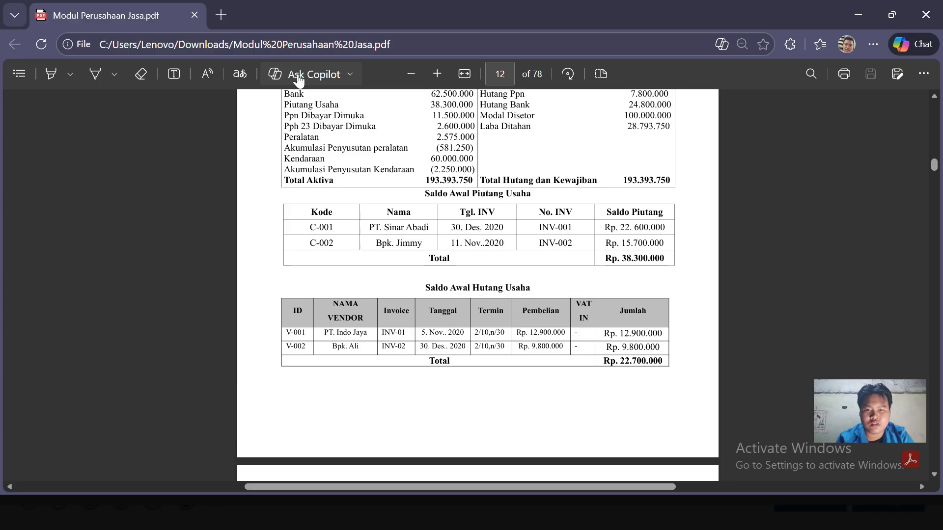
key("alt+Tab")
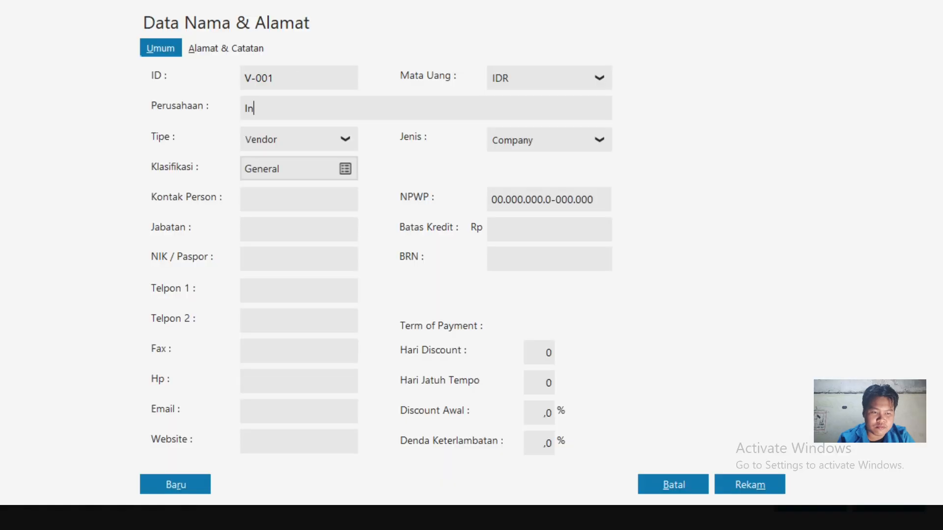
type("T")
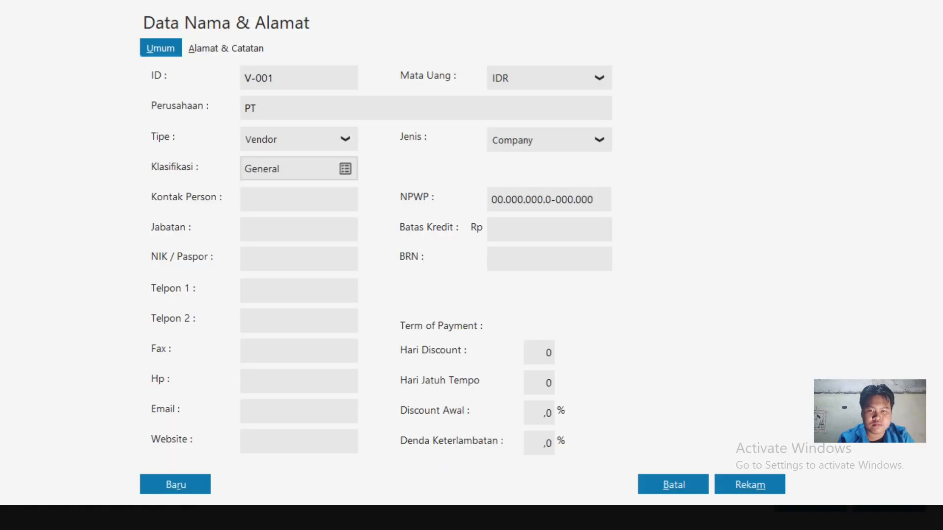
type(" Indo Jaya")
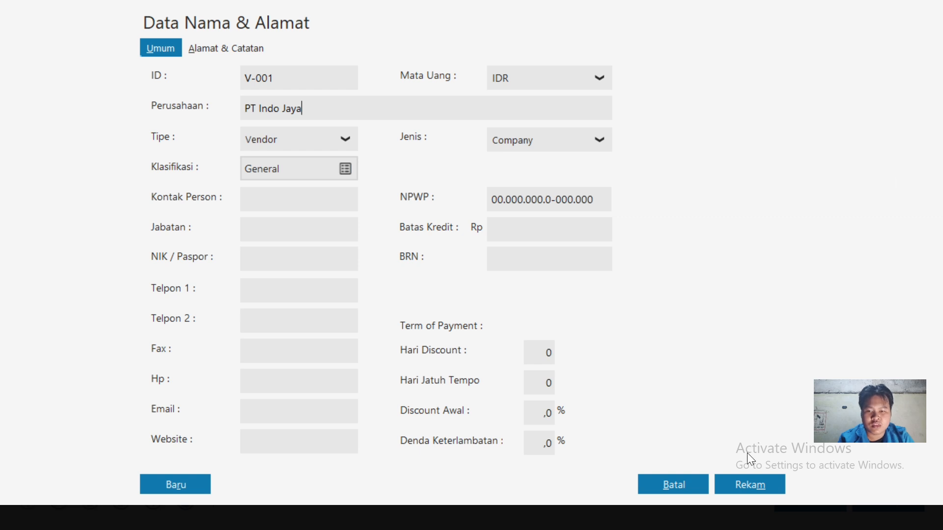
left_click(752, 479)
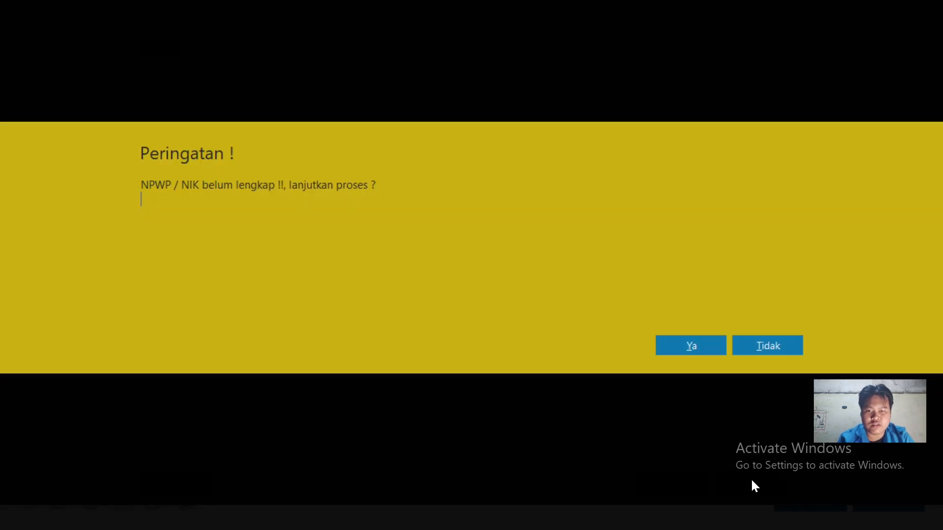
left_click(705, 347)
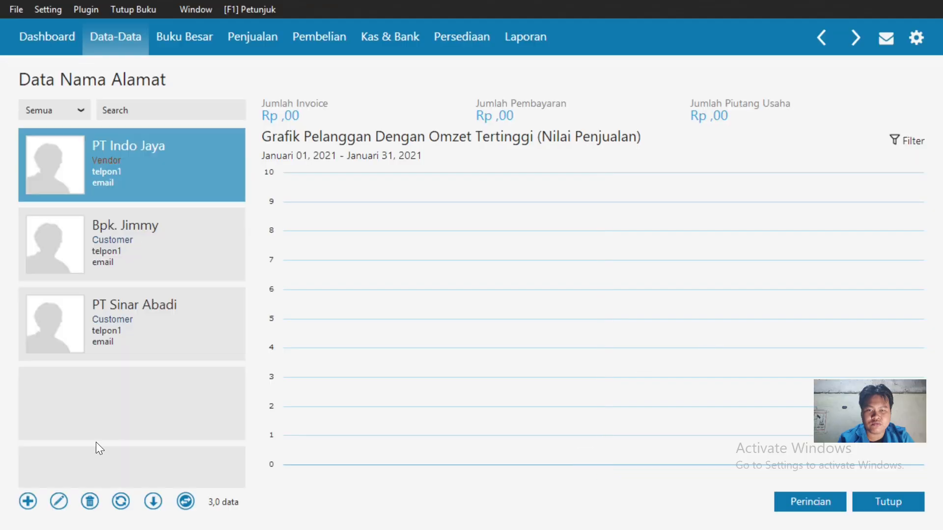
- Start another Vendor record in Data Nama Alamat and set its ID to the second vendor code in the module's Saldo Awal Hutang Usaha table
left_click(35, 504)
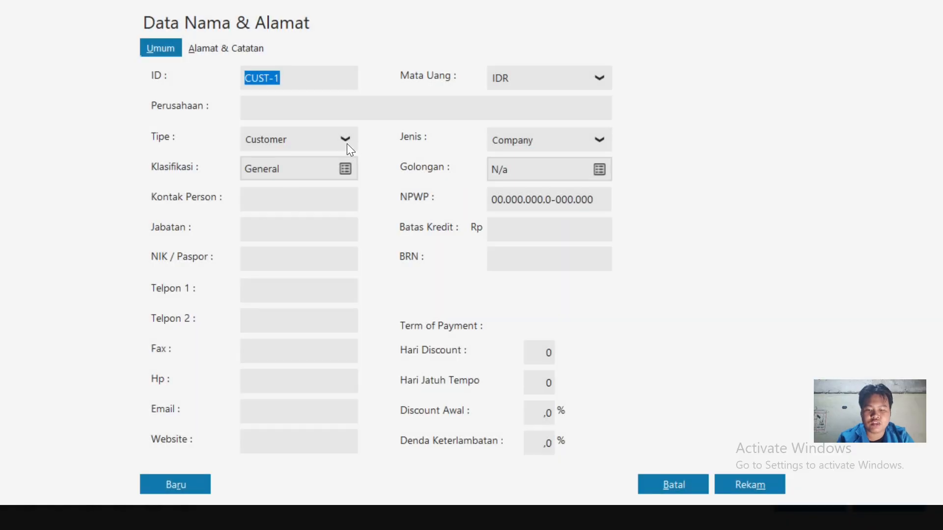
left_click(346, 143)
left_click(305, 187)
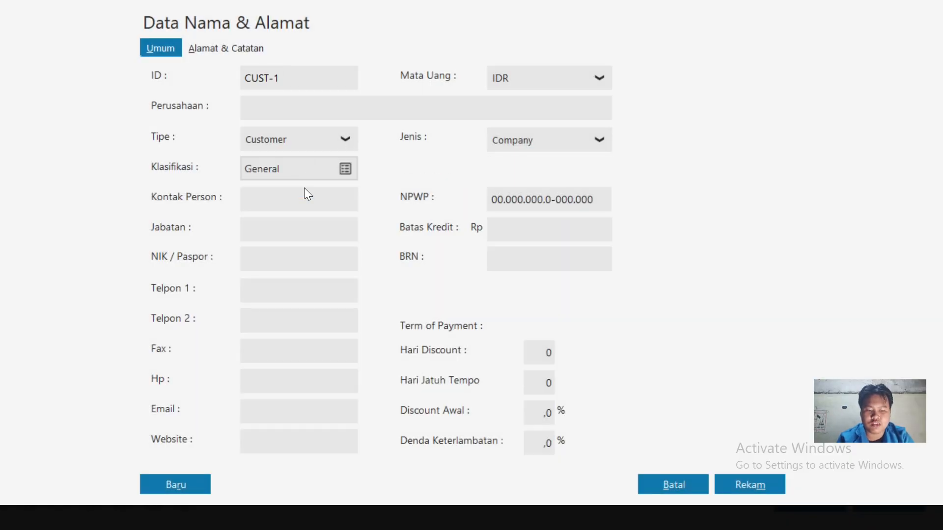
left_click(305, 75)
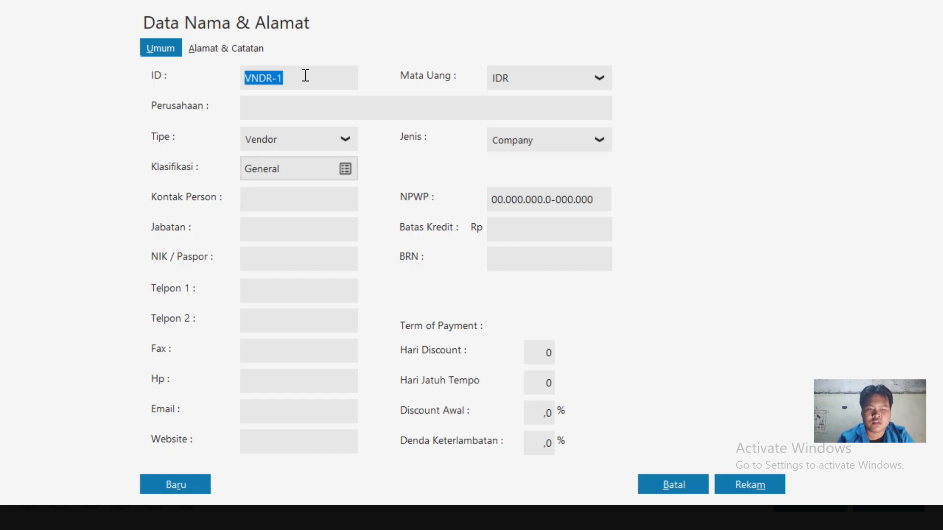
type("V-002")
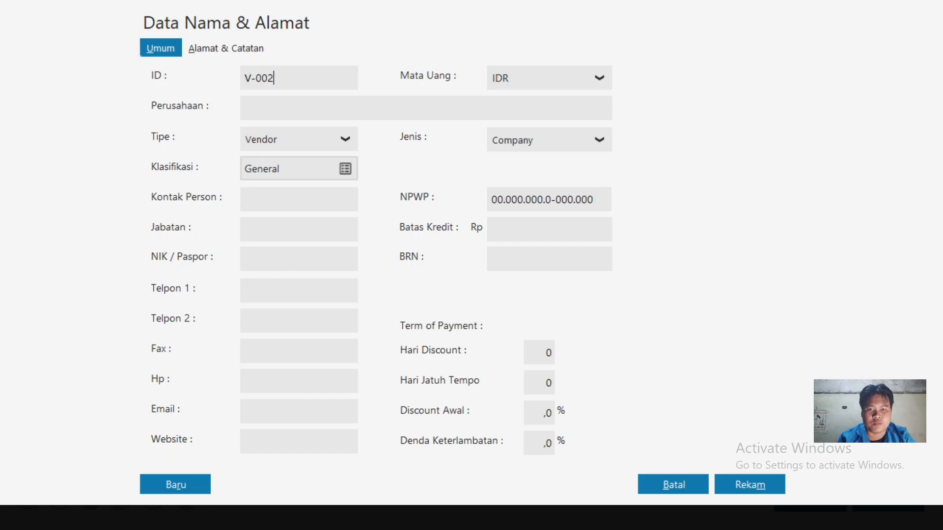
- Enter the second vendor's name from the module in Perusahaan and save the record without NPWP/NIK
key("Tab")
type("Bpk")
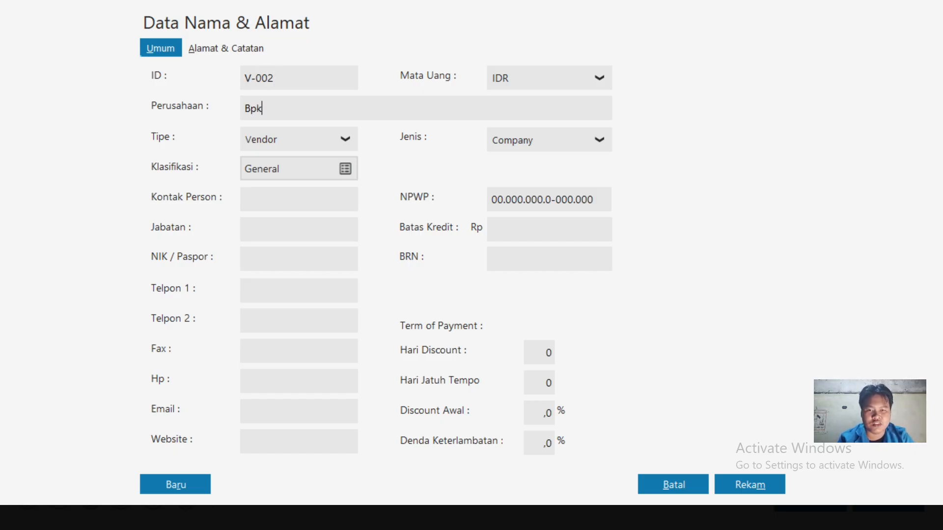
type(". Ali")
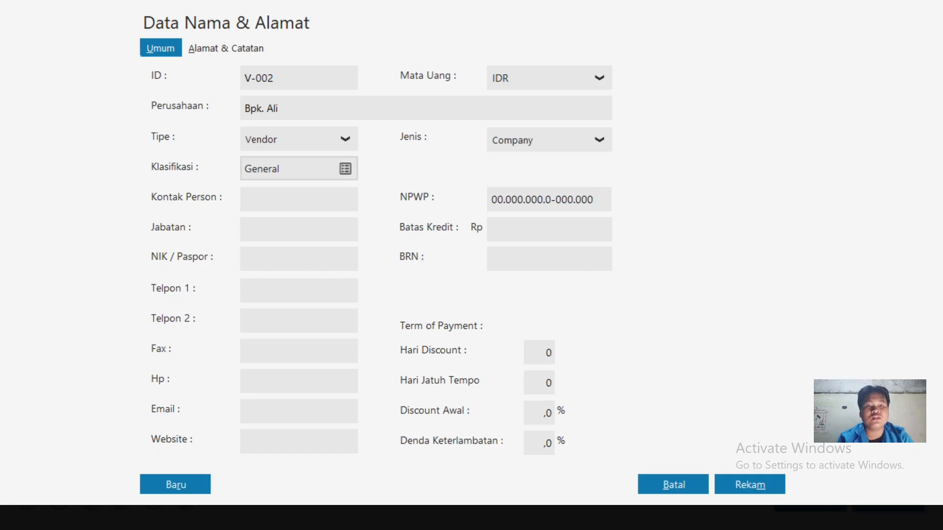
left_click(741, 483)
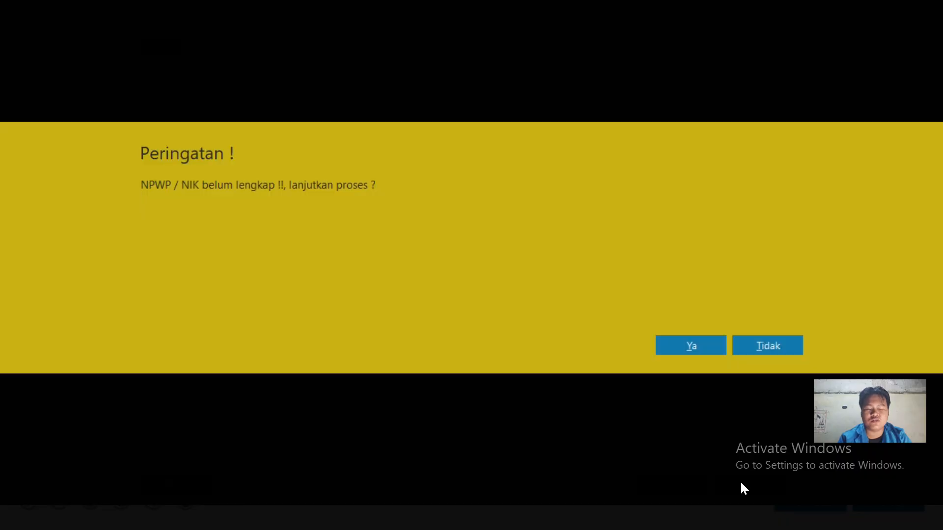
left_click(703, 349)
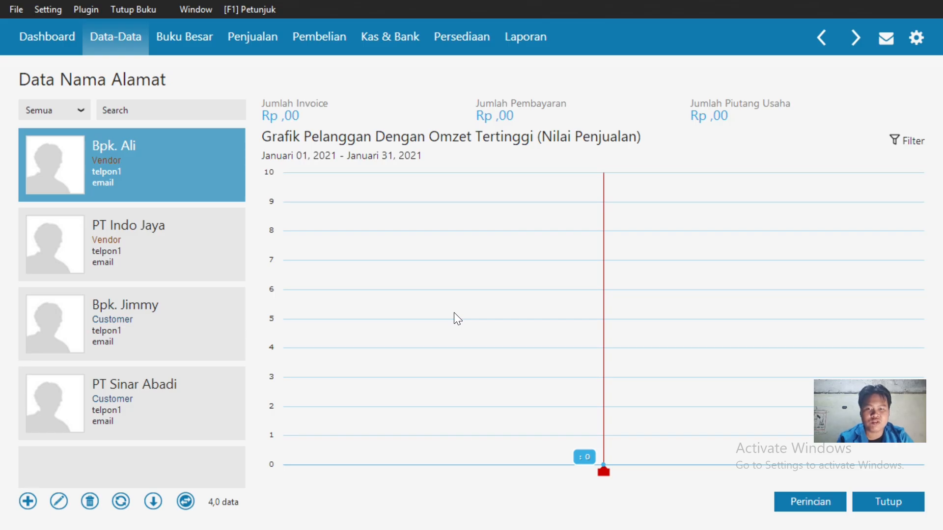
- Start a new Saldo Awal Piutang Usaha entry and choose PT Sinar Abadi as its customer
left_click(42, 10)
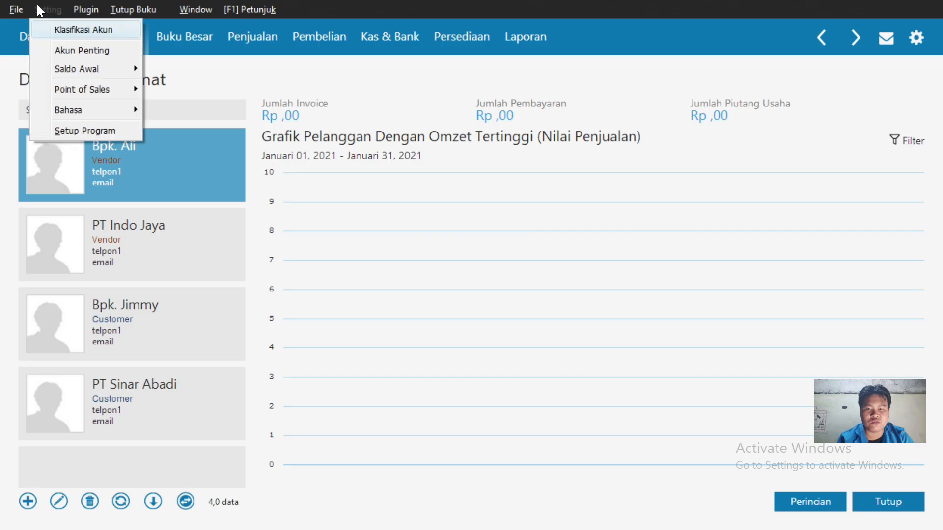
mouse_move(85, 72)
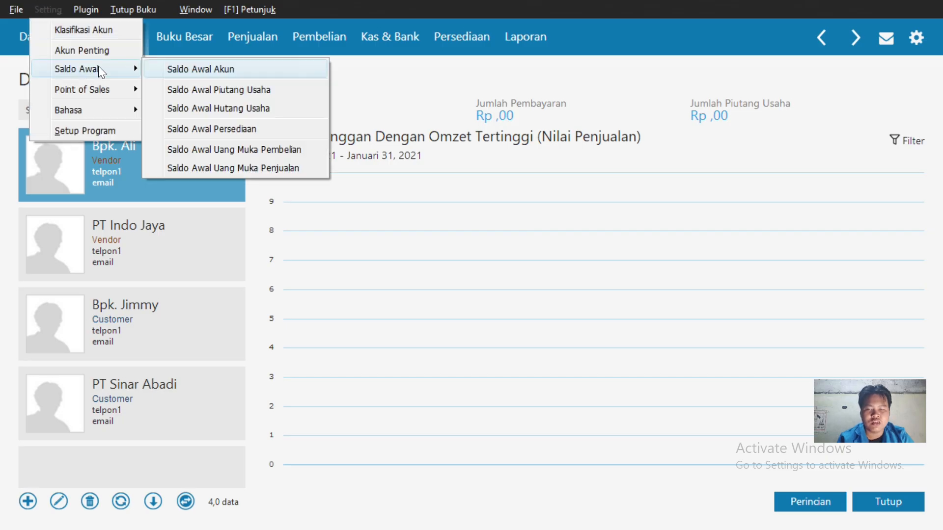
left_click(199, 89)
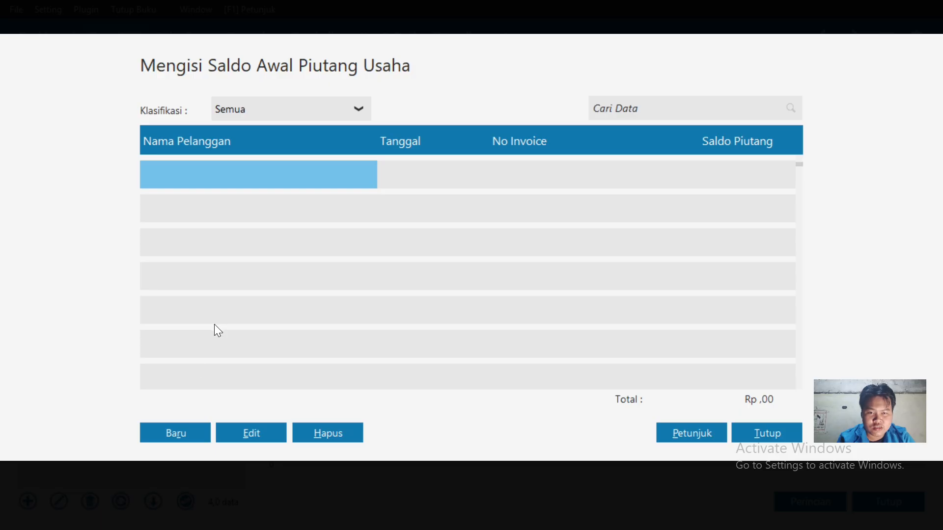
left_click(163, 439)
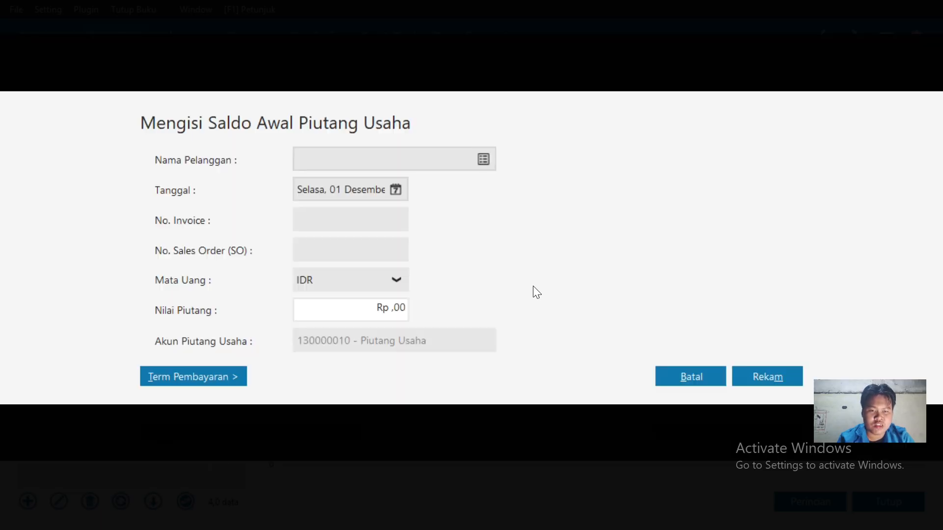
key("alt+Tab")
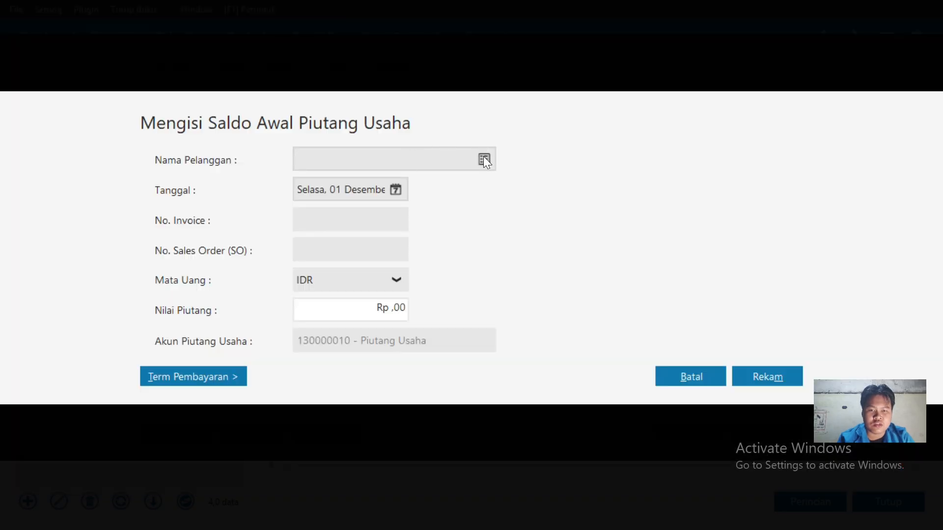
left_click(484, 159)
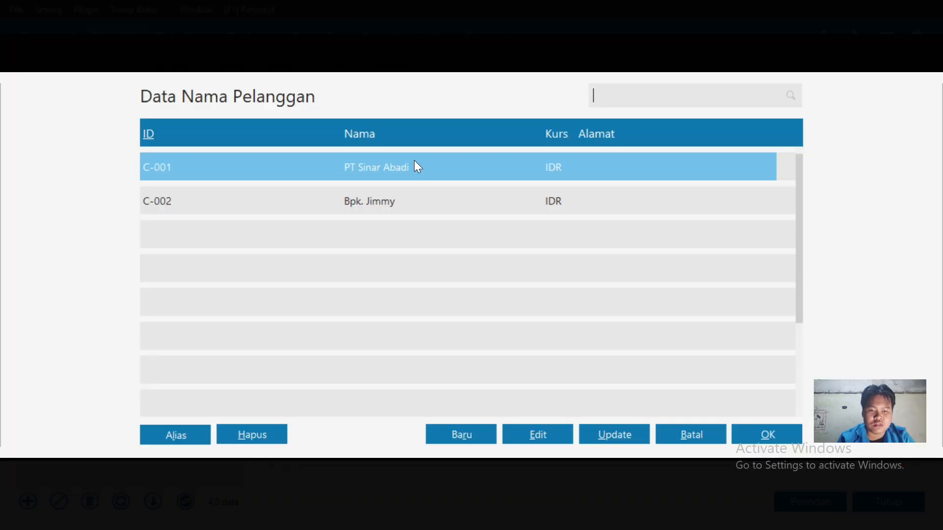
left_click(767, 435)
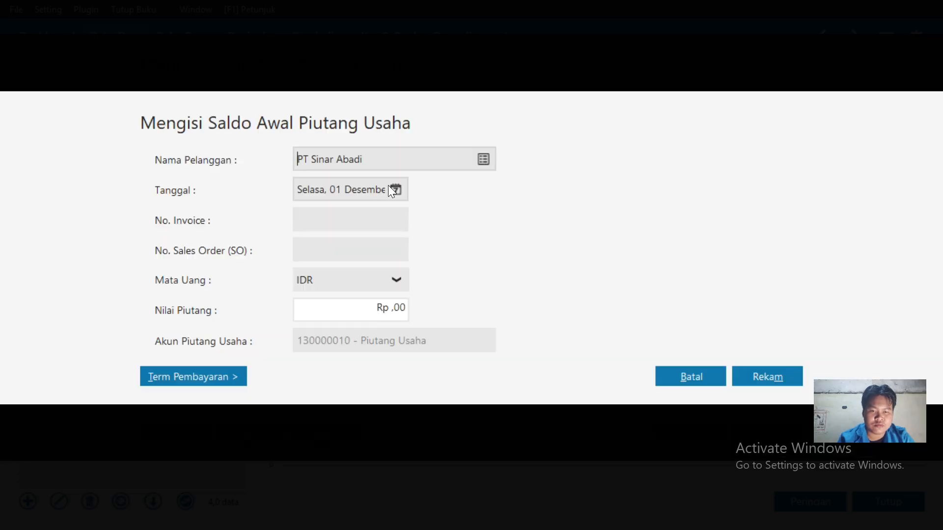
- Set the receivable entry's date to 30 December 2020 and check it against the module's Saldo Awal Piutang Usaha table
left_click(395, 190)
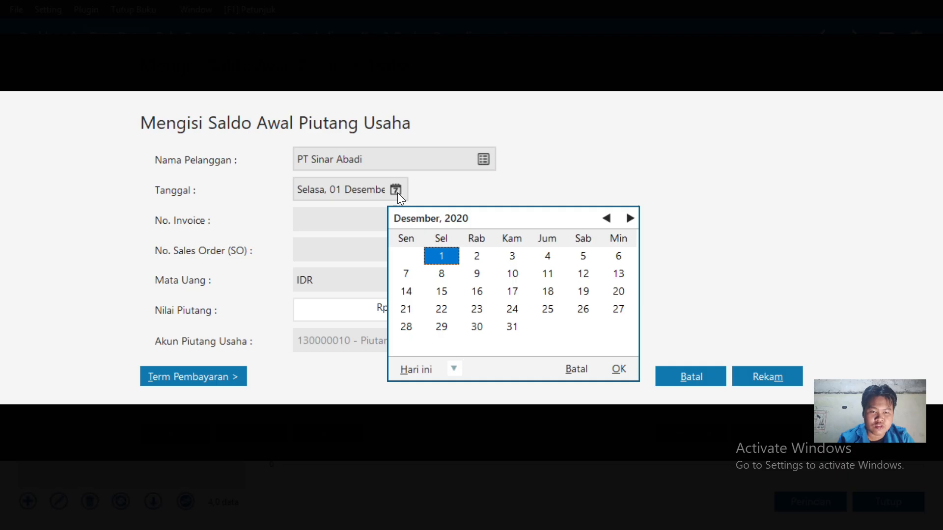
left_click(476, 328)
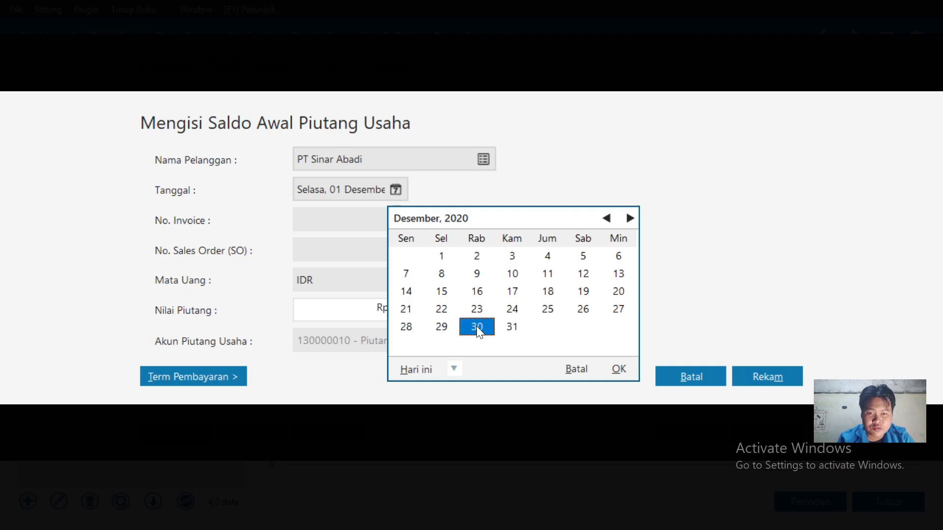
left_click(619, 369)
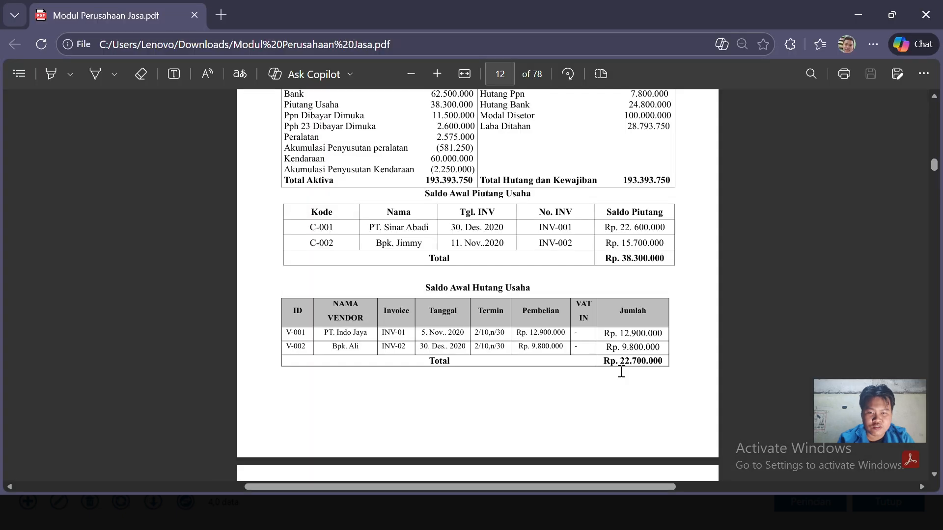
key("alt+Tab")
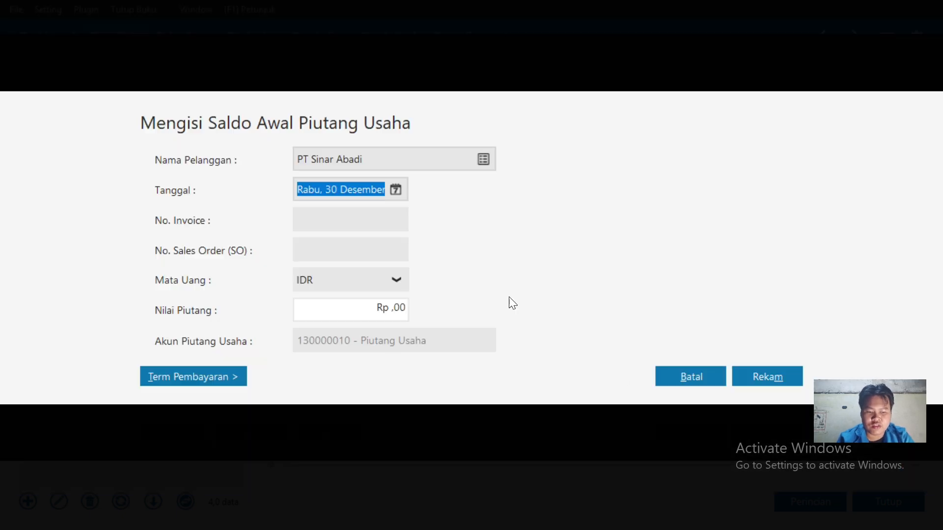
left_click(396, 191)
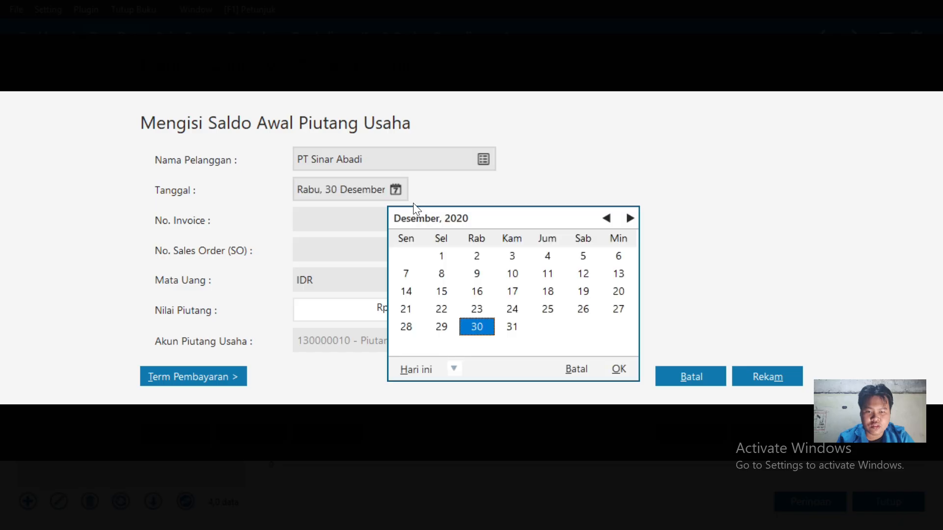
left_click(619, 369)
- Set the PT Sinar Abadi receivable's invoice number to INV-001 and its value to Rp 22.600.000, check the module, and record the entry
left_click(315, 221)
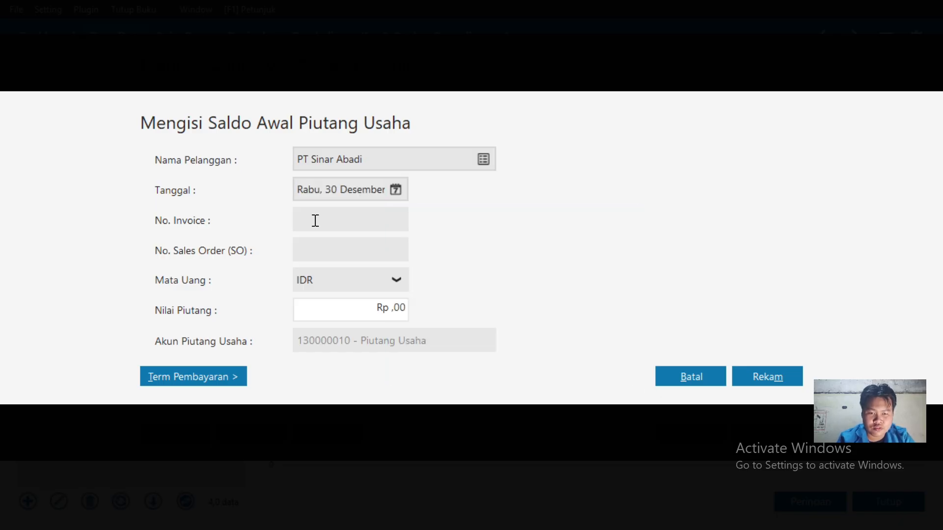
type("INV-001")
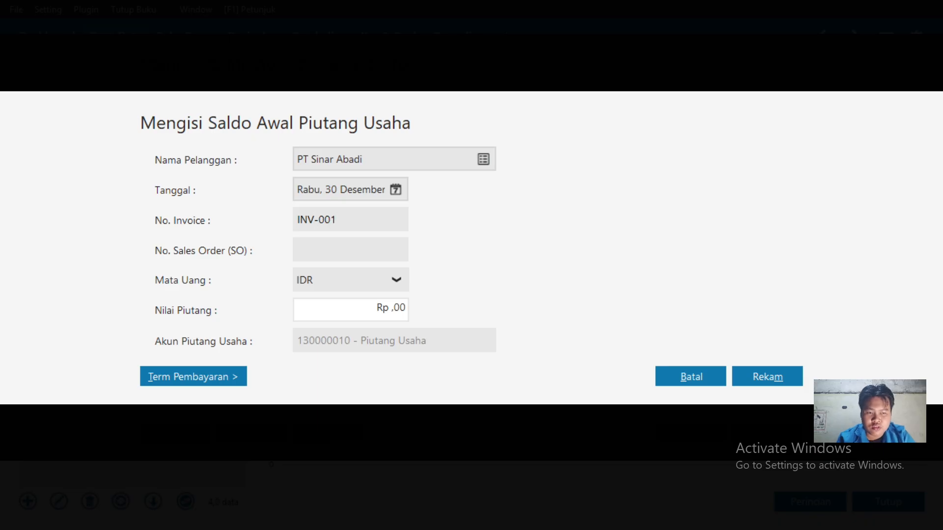
left_click(383, 314)
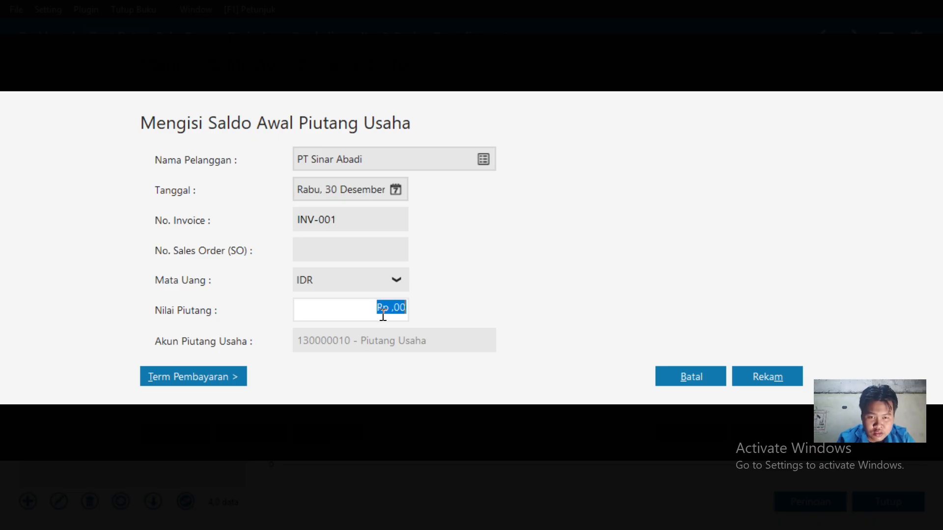
type("22.6")
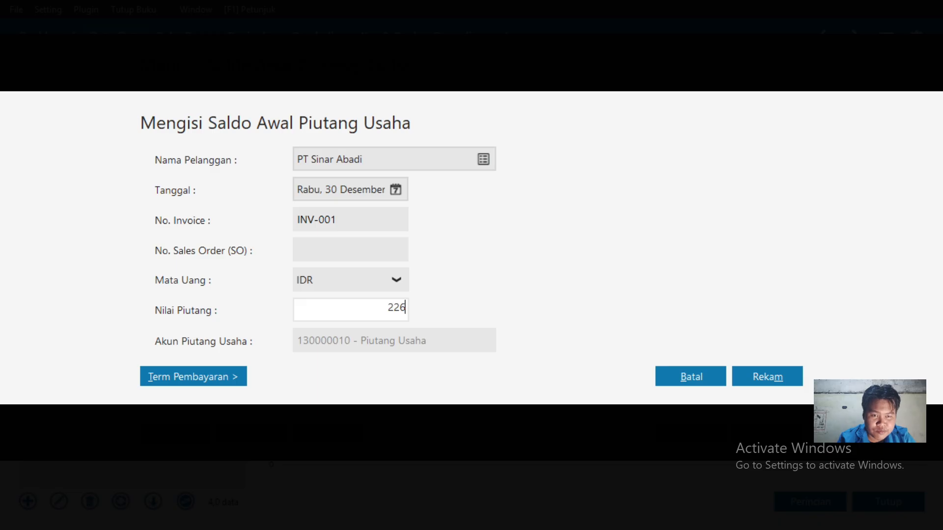
type("00.000")
key("Tab")
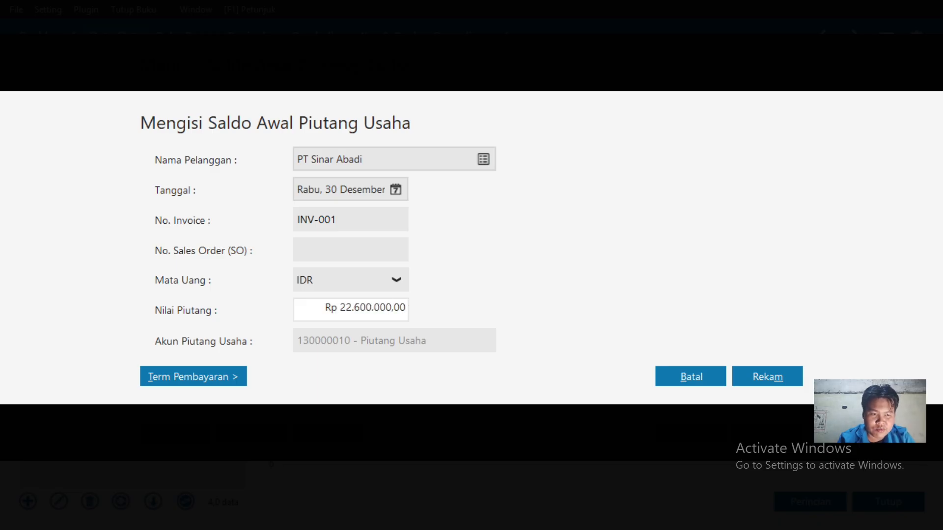
key("Tab")
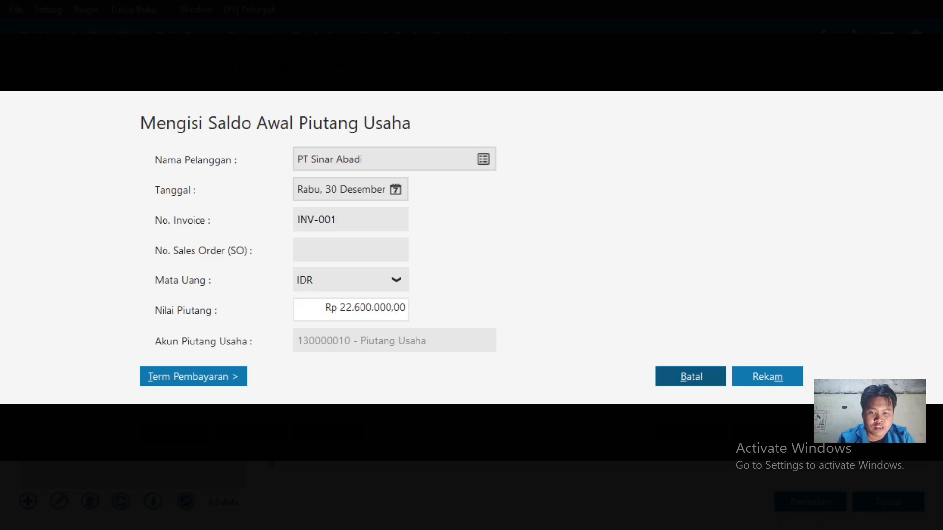
key("alt+Tab")
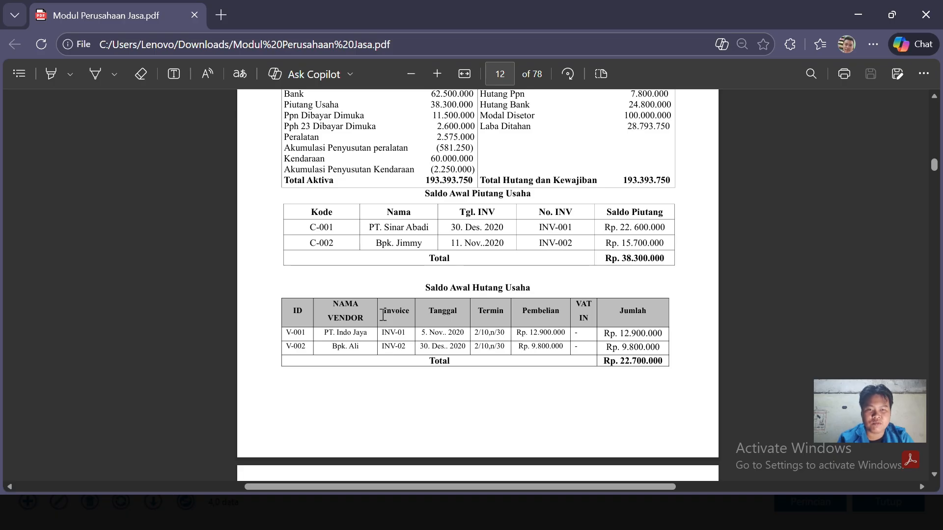
key("alt+Tab")
left_click(780, 375)
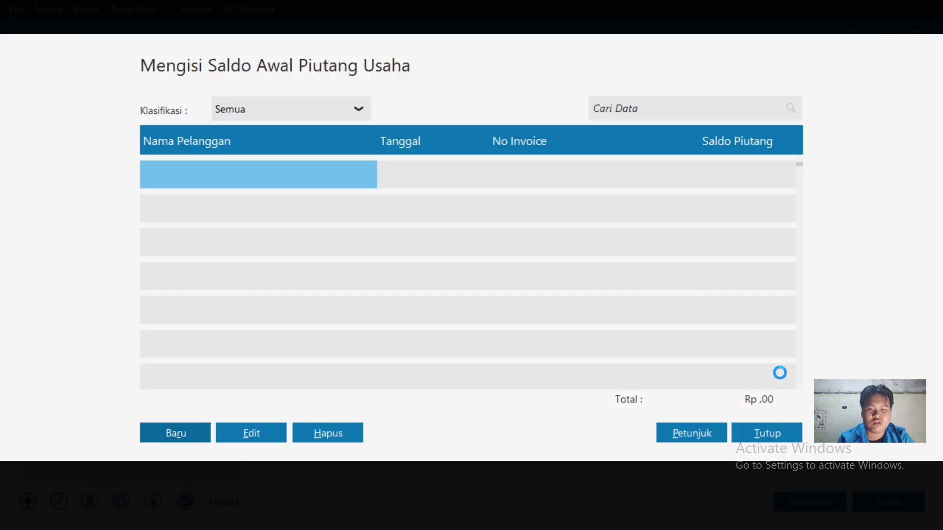
- Start another Saldo Awal Piutang Usaha entry and choose the module's second customer for it
left_click(178, 432)
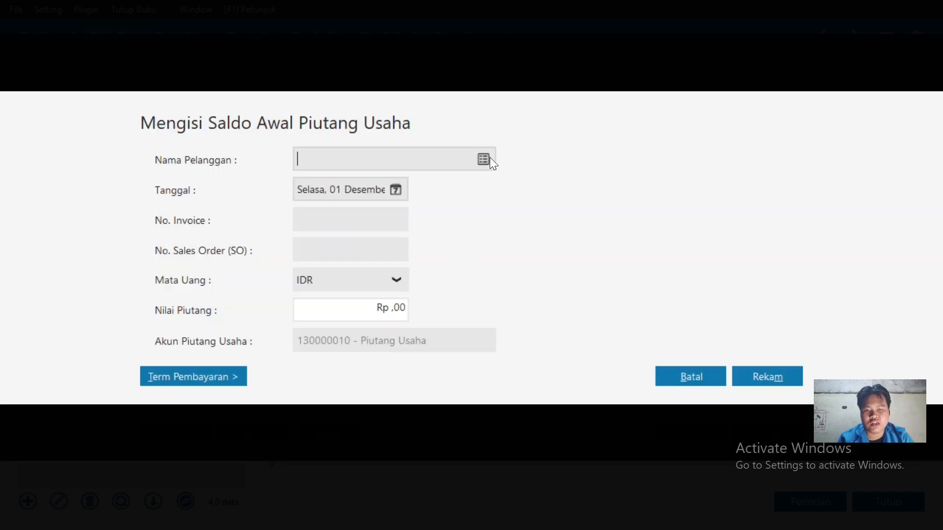
left_click(488, 157)
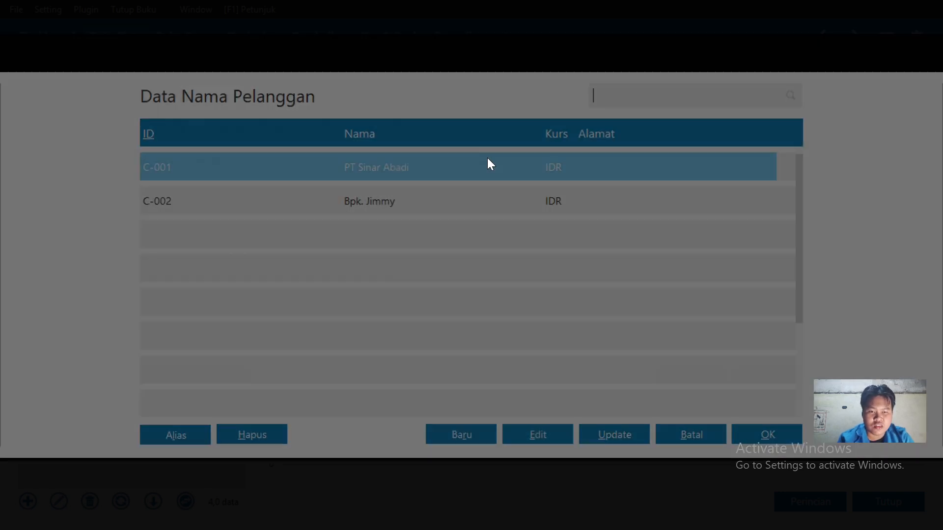
left_click(497, 199)
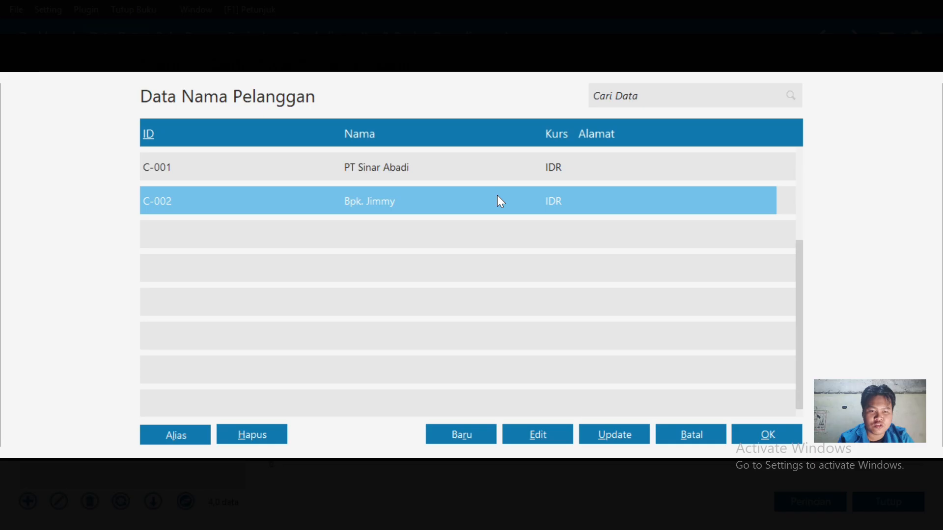
left_click(765, 435)
- Set the second receivable entry's date to 11 November 2020, following the module's Saldo Awal Piutang Usaha table
key("alt+Tab")
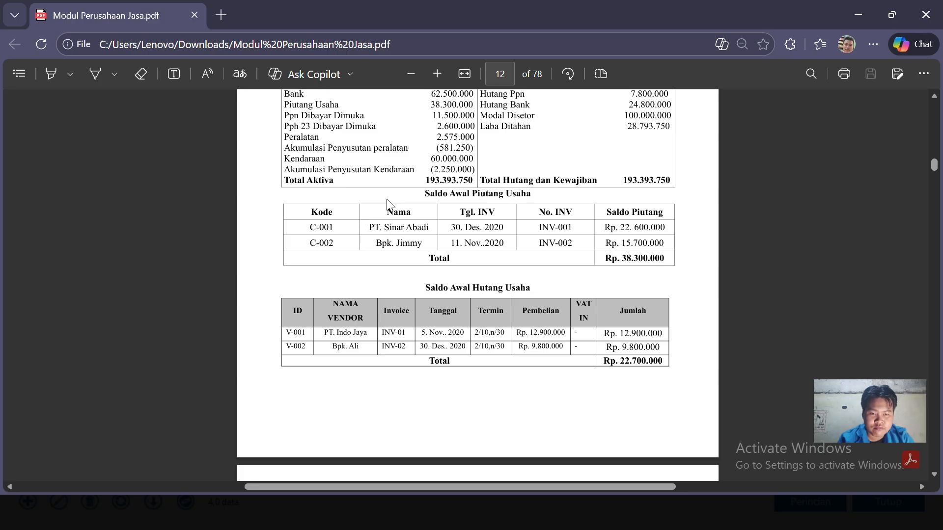
key("alt+Tab")
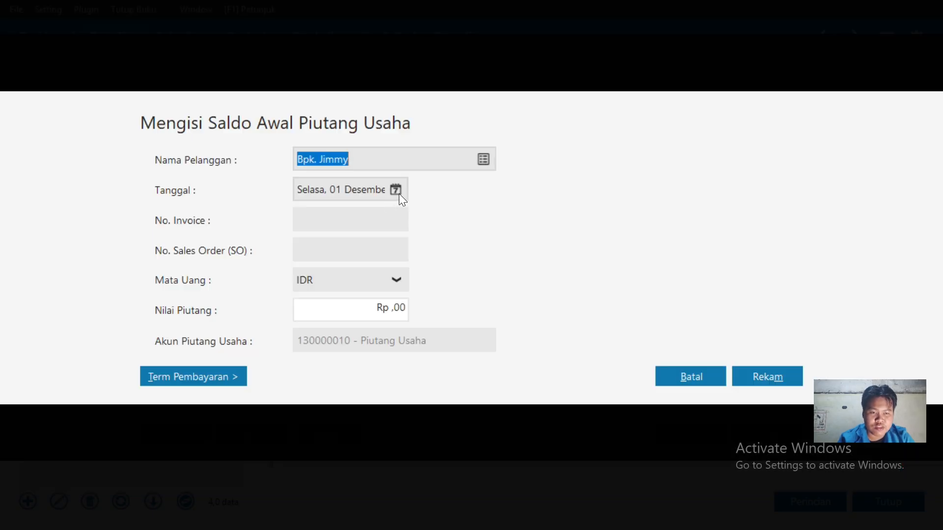
left_click(398, 192)
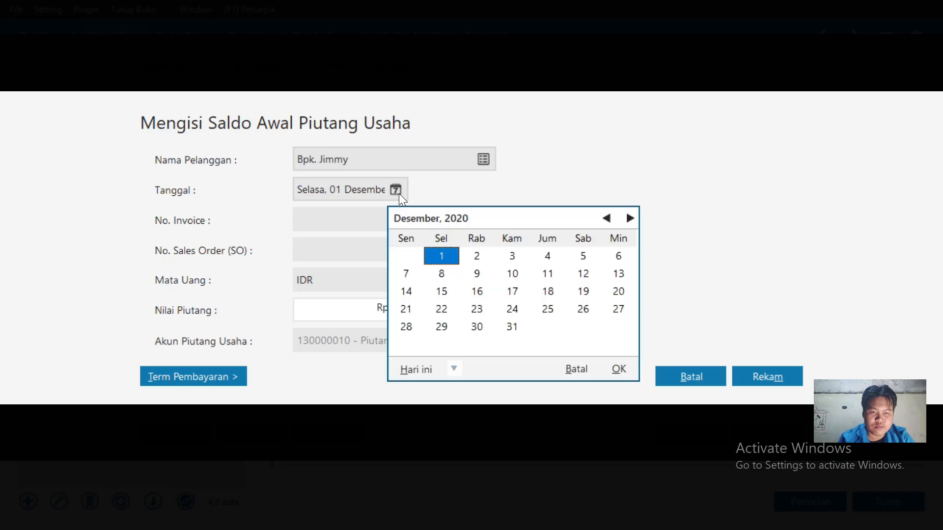
left_click(604, 216)
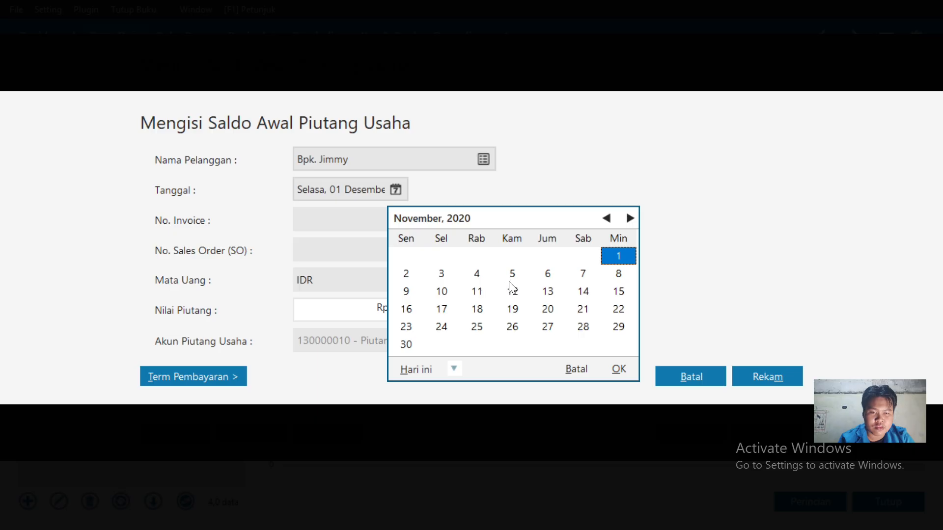
left_click(628, 293)
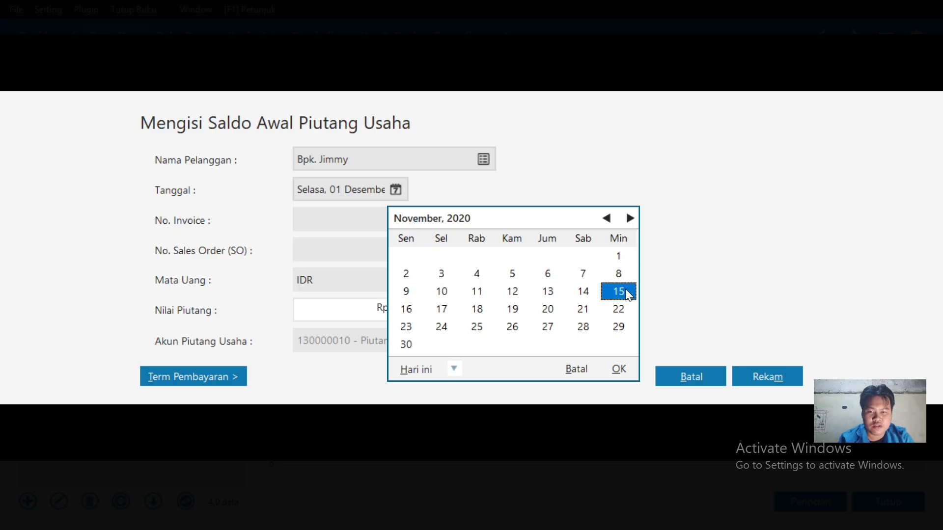
key("alt+Tab")
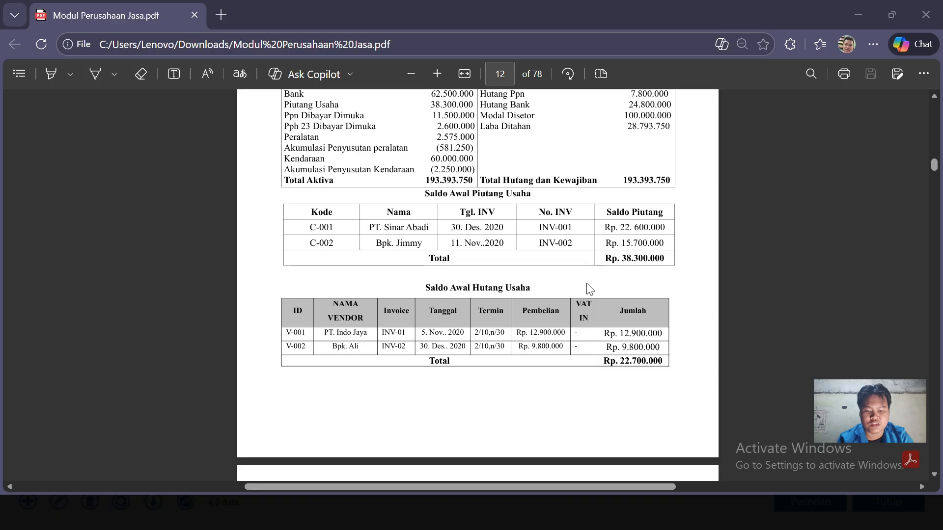
key("alt+Tab")
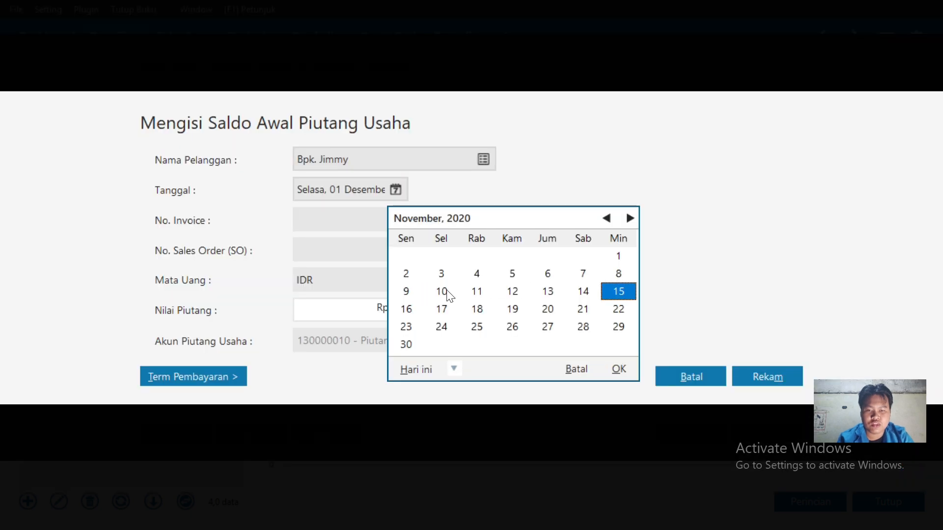
left_click(478, 291)
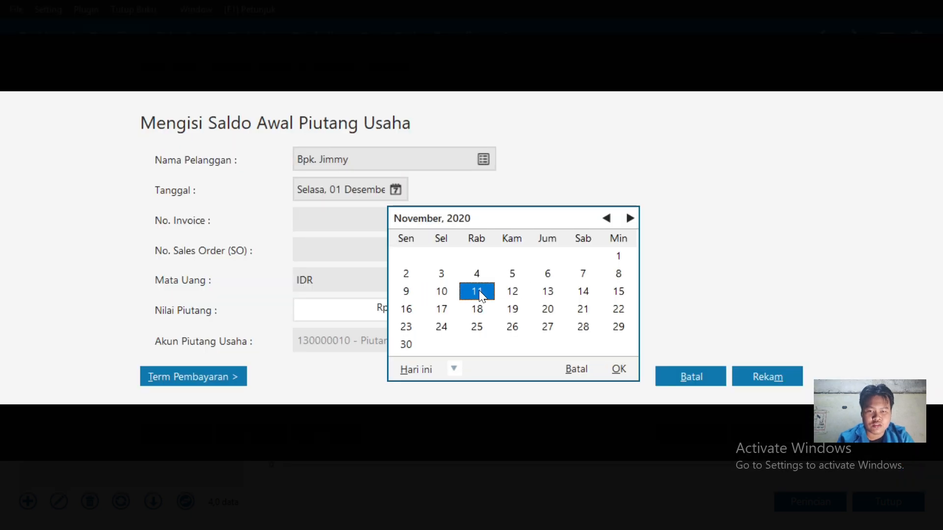
left_click(619, 369)
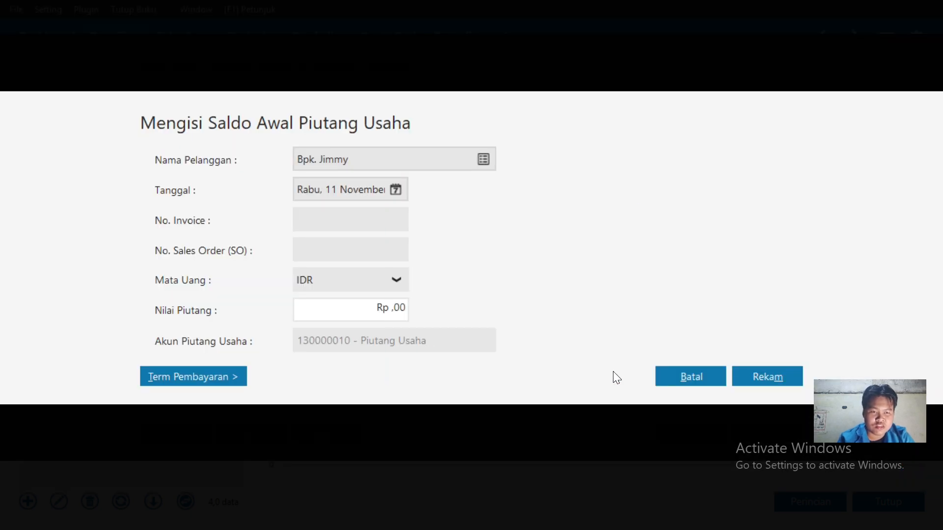
- Enter invoice number INV-002 and a receivable value of Rp 15.700.000 from the module, and record the second entry
left_click(333, 224)
type("INV-002")
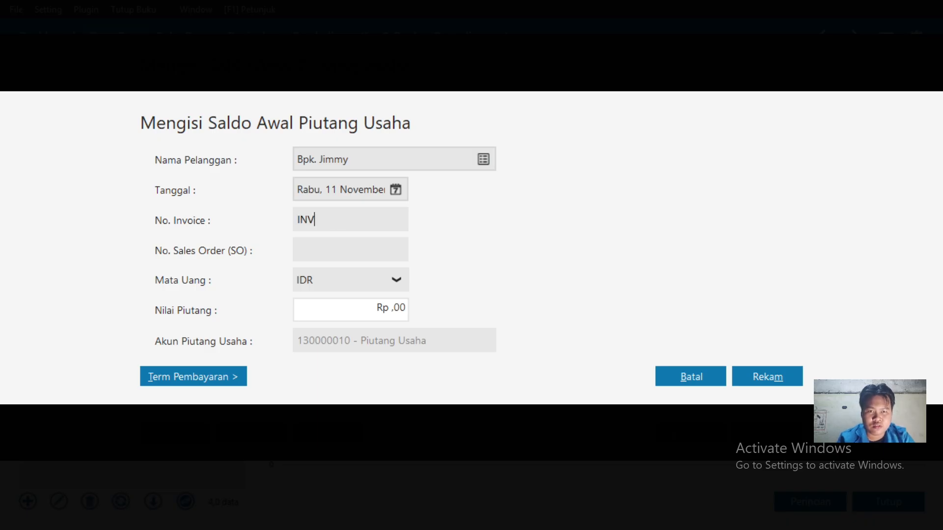
left_click(385, 310)
key("alt+Tab")
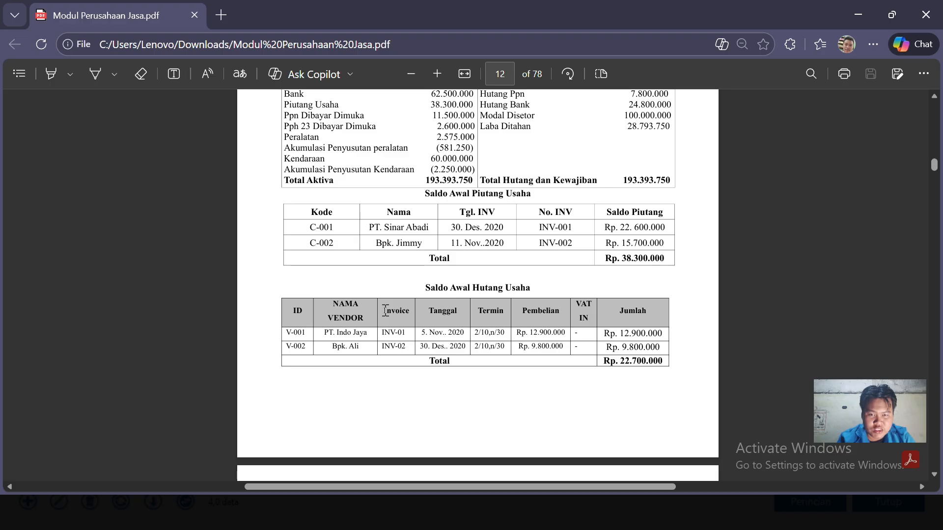
key("alt+Tab")
type("1570")
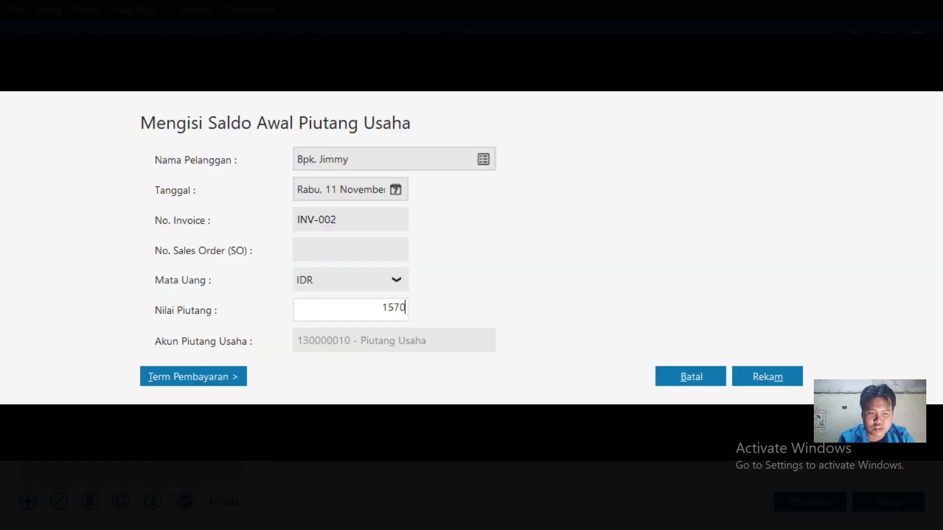
type("0000")
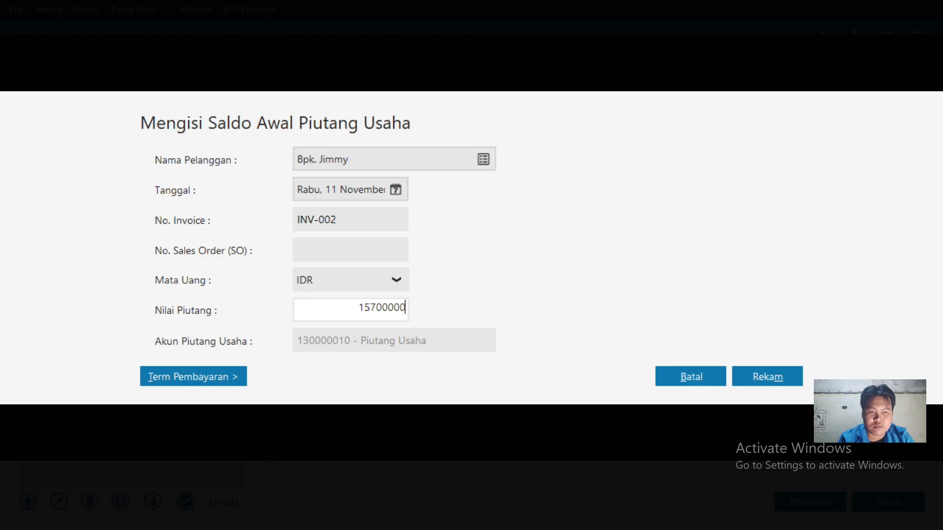
key("Tab")
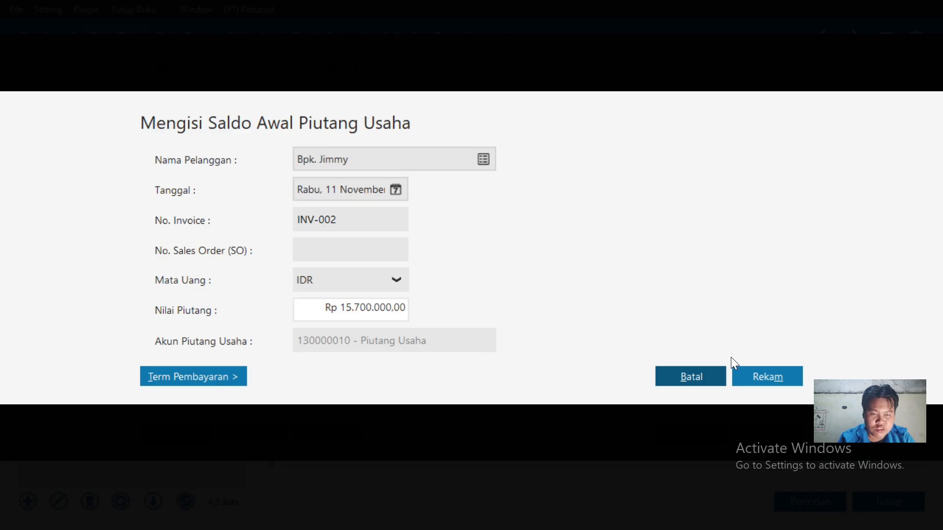
left_click(752, 372)
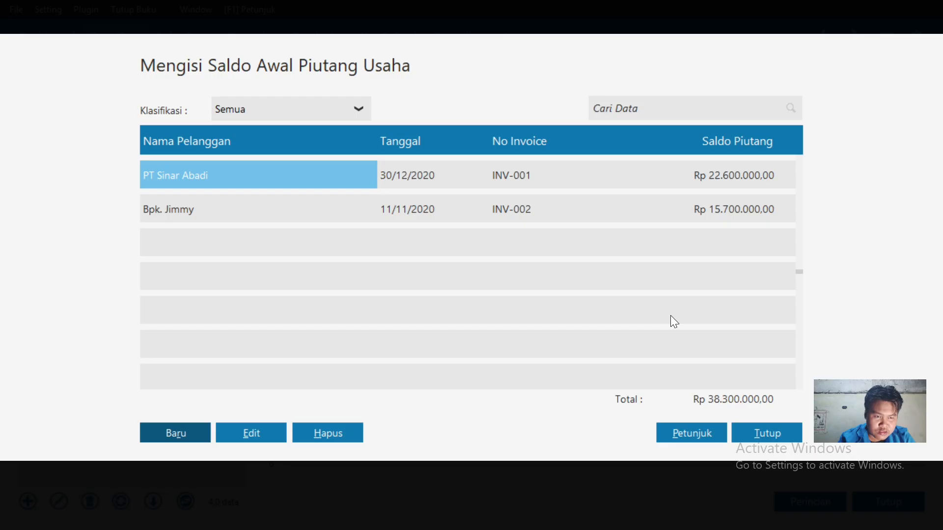
- Compare the opening receivables total with the module's Saldo Awal Piutang Usaha table and close the receivables list
key("alt+Tab")
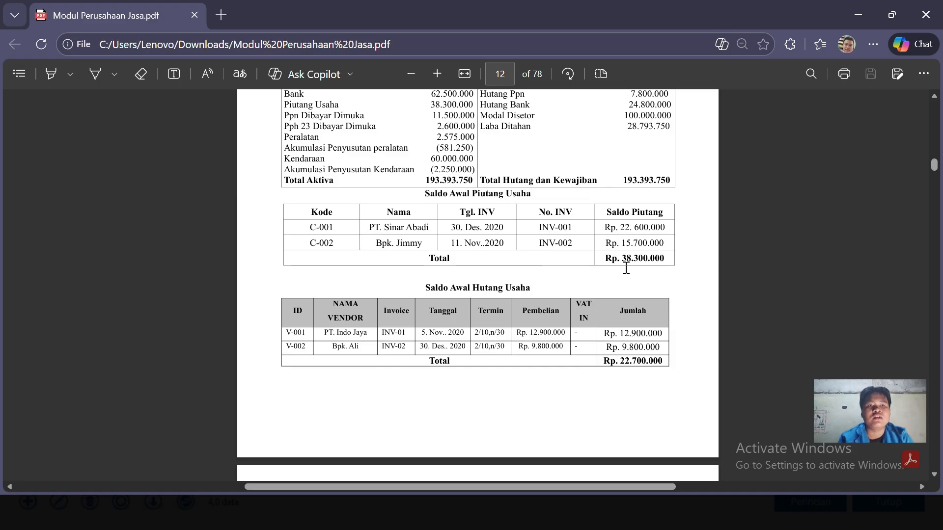
key("alt+Tab")
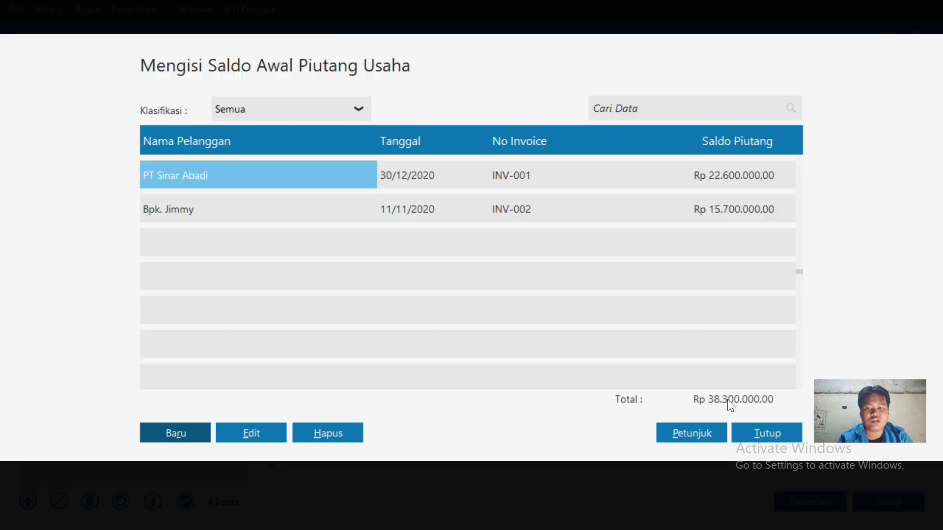
left_click(765, 432)
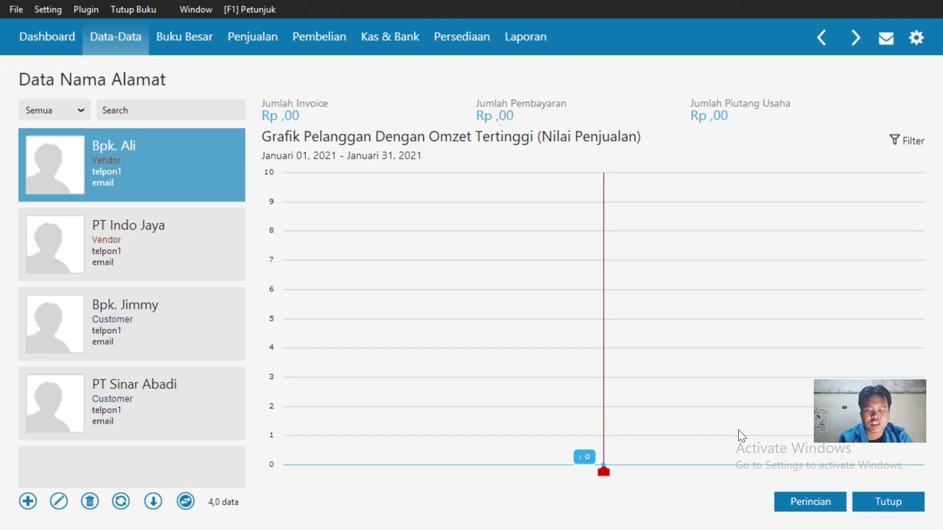
- Start a new Saldo Awal Hutang Usaha entry with PT Indo Jaya as its vendor and consult the module's payables table
left_click(58, 10)
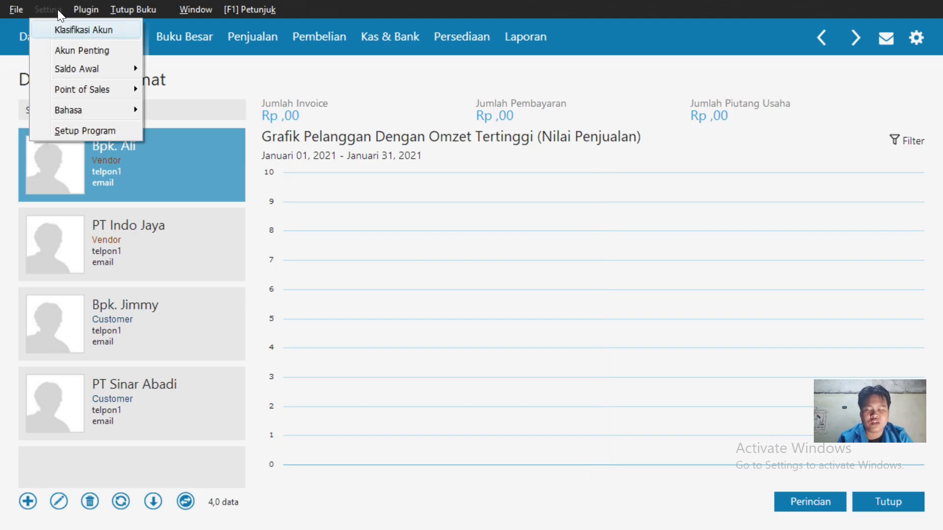
mouse_move(98, 72)
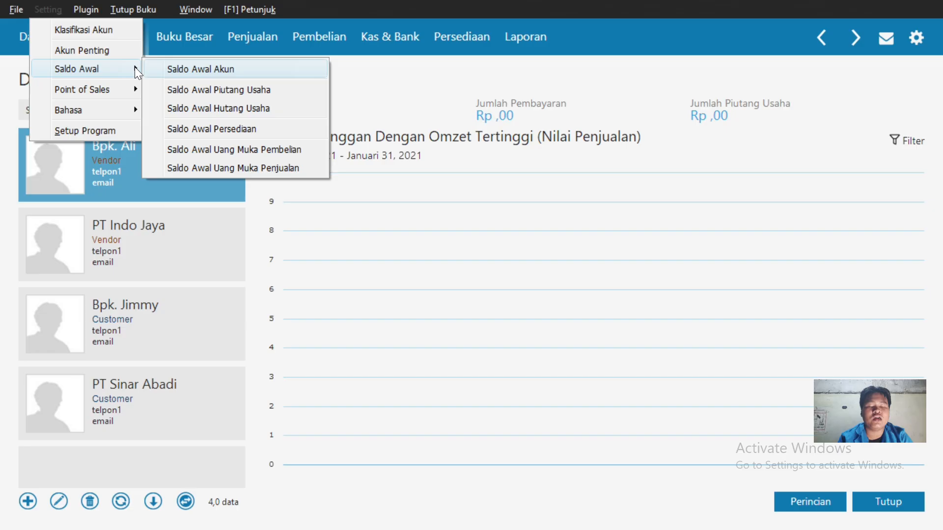
left_click(211, 106)
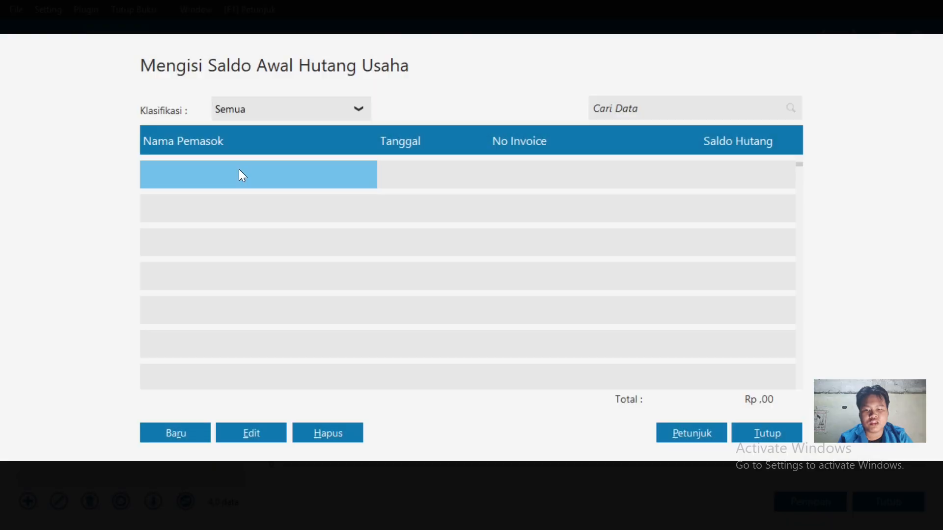
left_click(182, 431)
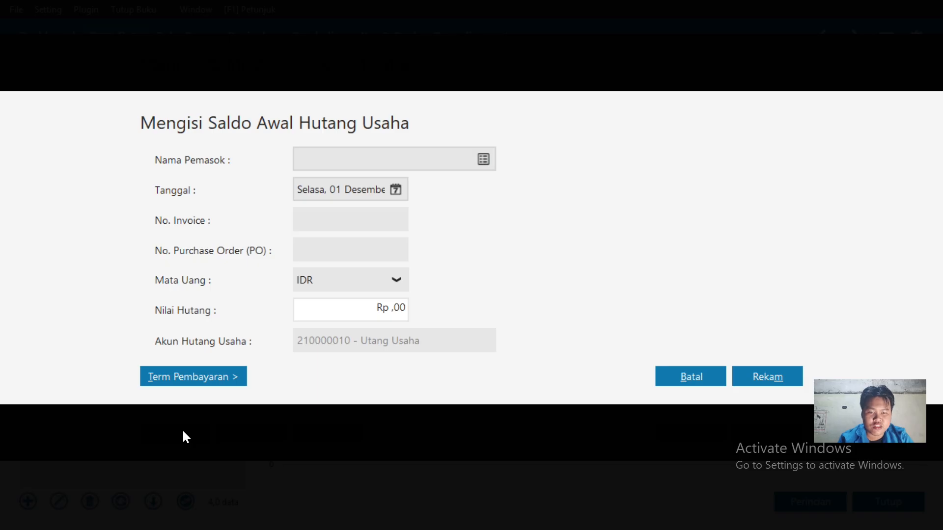
left_click(486, 157)
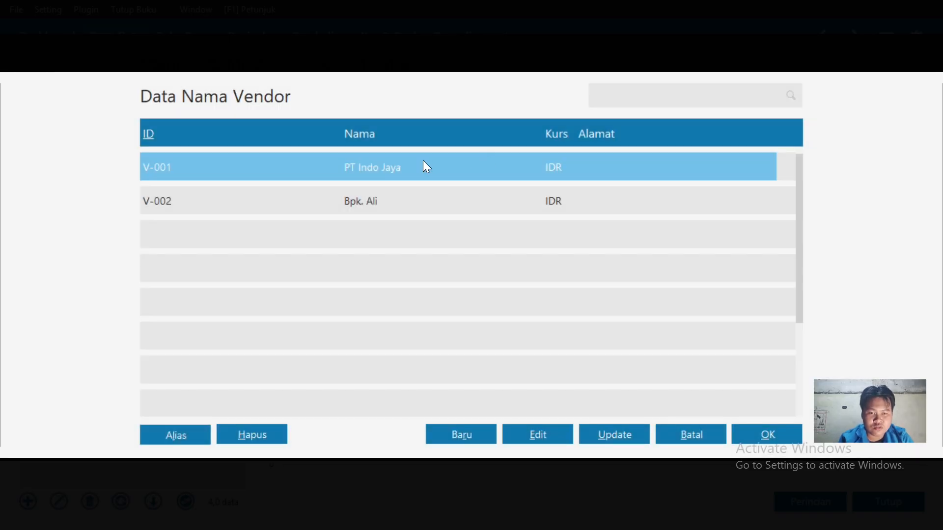
left_click(774, 433)
key("alt+Tab")
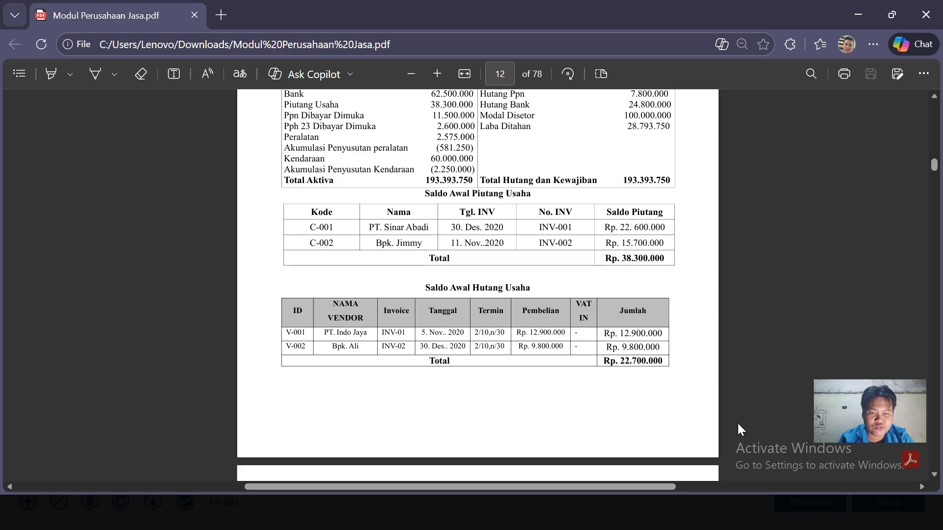
- Set the PT Indo Jaya payable's date to 5 November 2020, following the module's Saldo Awal Hutang Usaha table
scroll(573, 343, "down", 2)
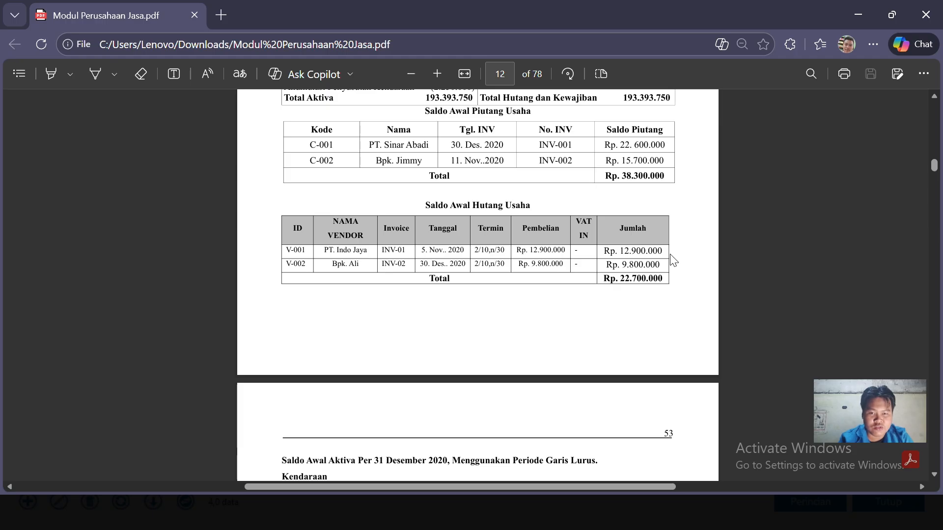
key("alt+Tab")
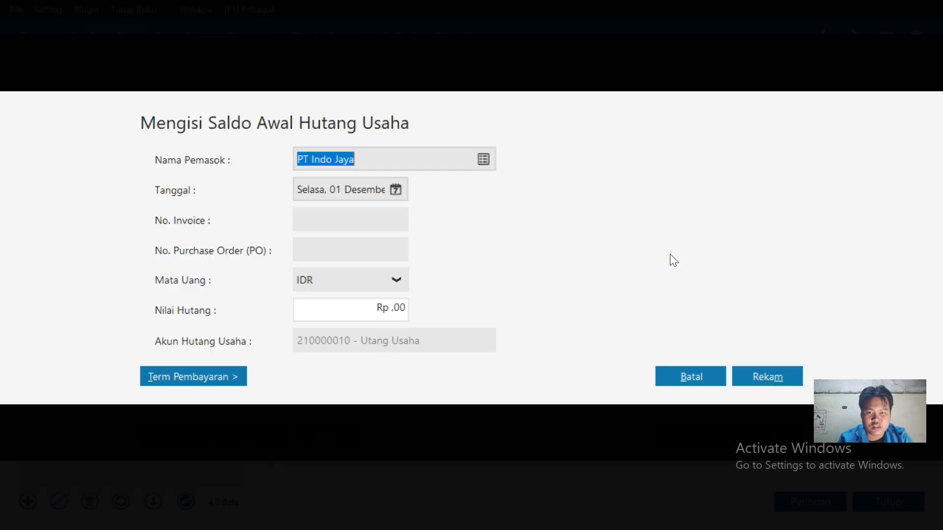
left_click(397, 190)
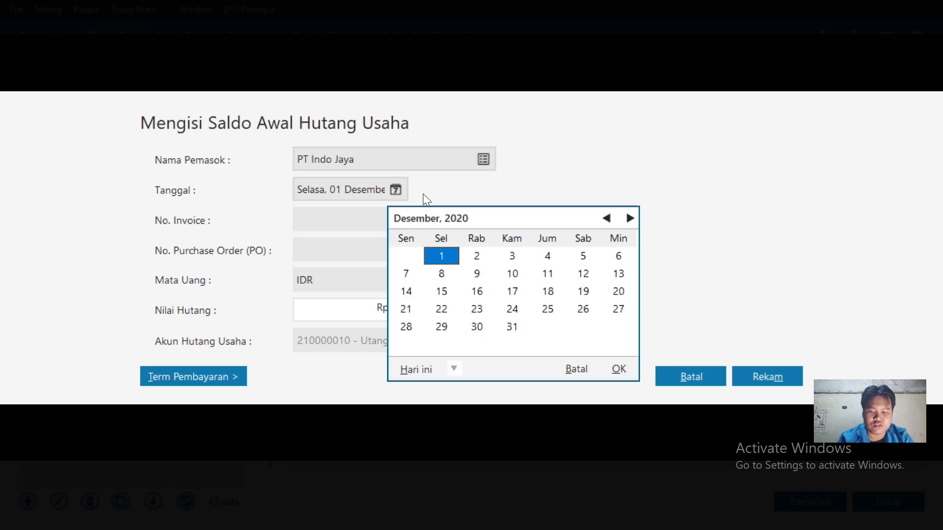
left_click(606, 218)
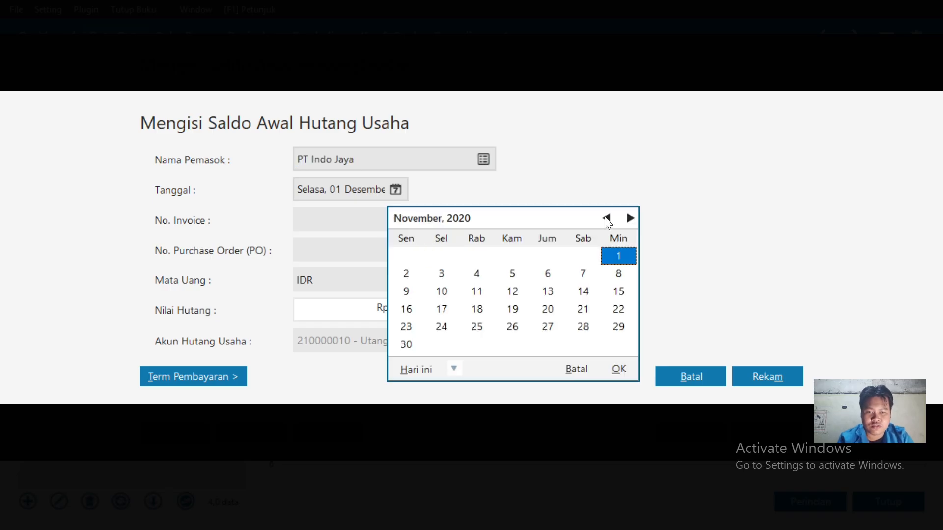
left_click(514, 274)
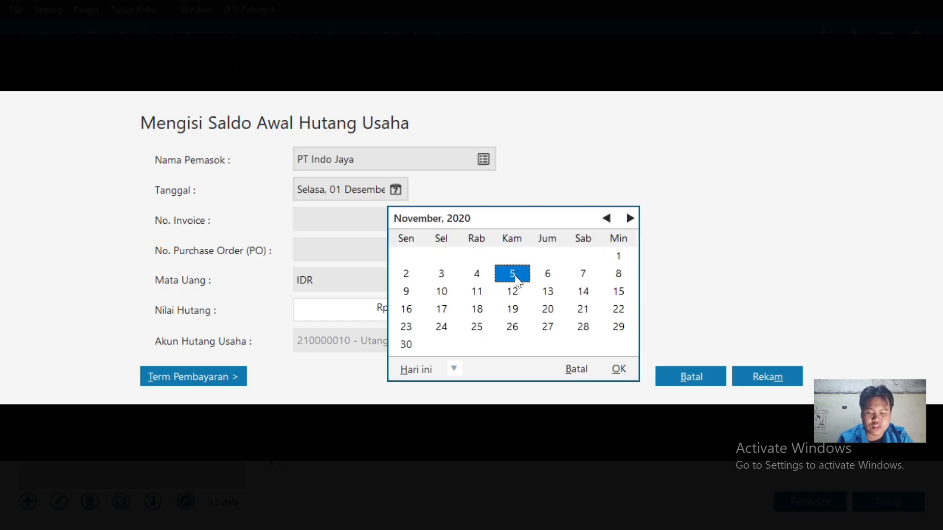
left_click(617, 370)
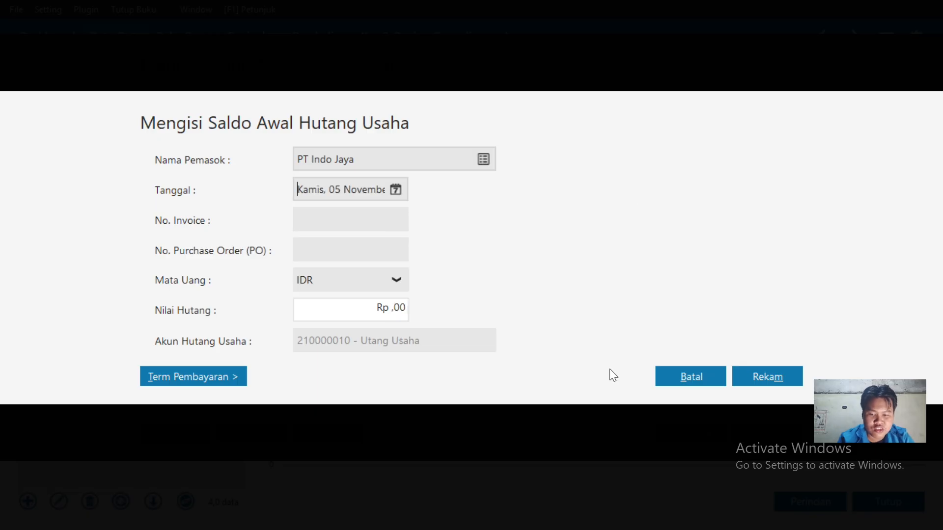
- Enter invoice number INV-01 and a payable value of Rp 12.900.000 for PT Indo Jaya, checking the amount in the module
left_click(384, 218)
type("INV-01")
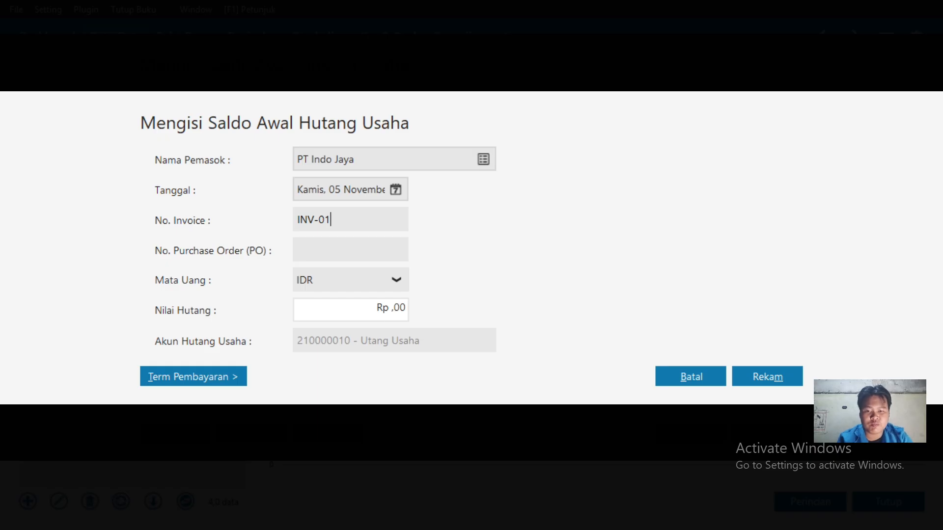
left_click(396, 311)
key("alt+Tab")
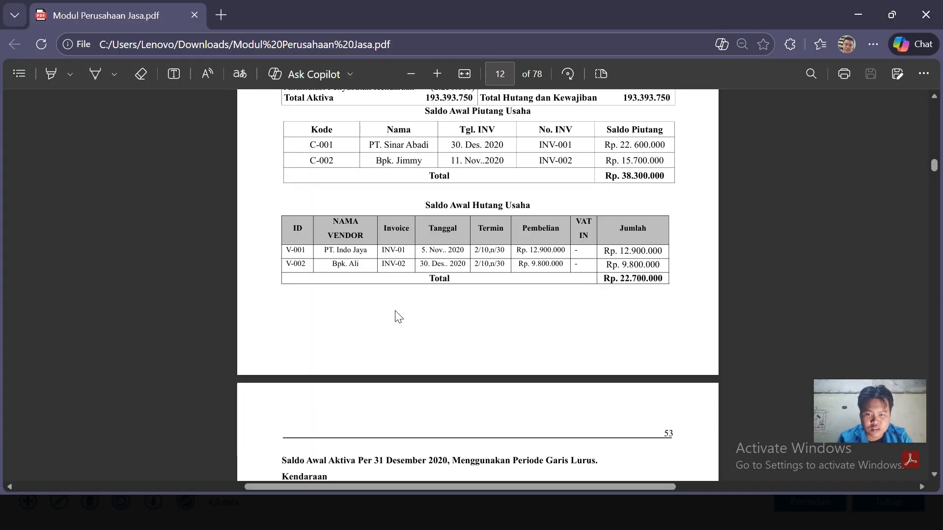
key("alt+Tab")
type("12900")
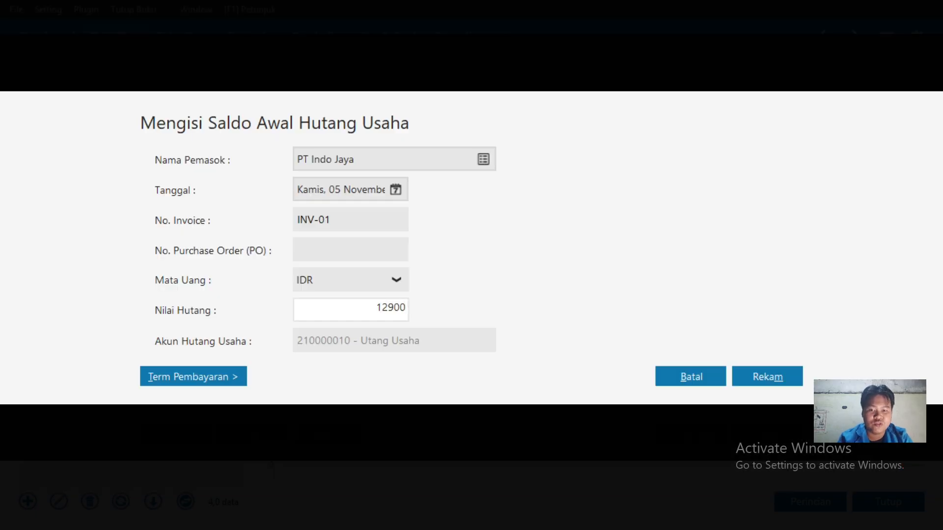
type("000")
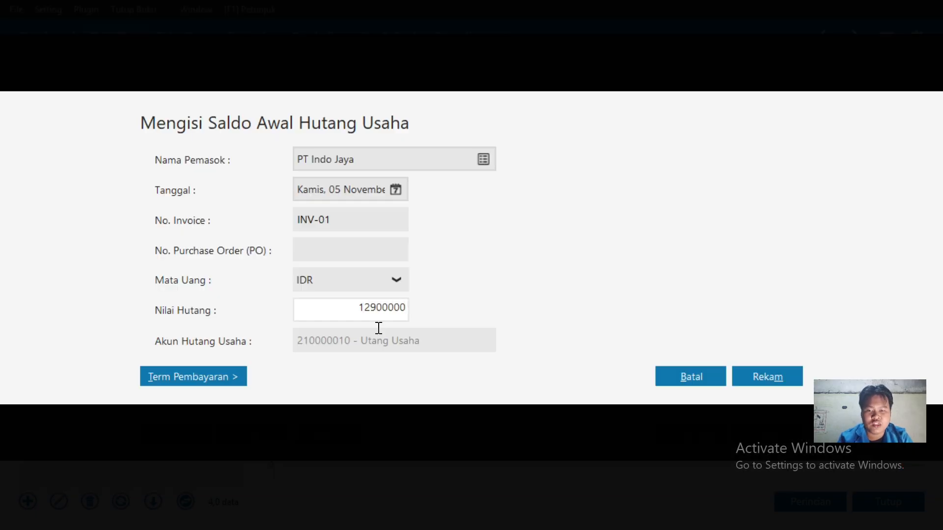
- Set the PT Indo Jaya payment terms to 10 discount days, 30 due days and 2% early discount, and record the entry
left_click(234, 371)
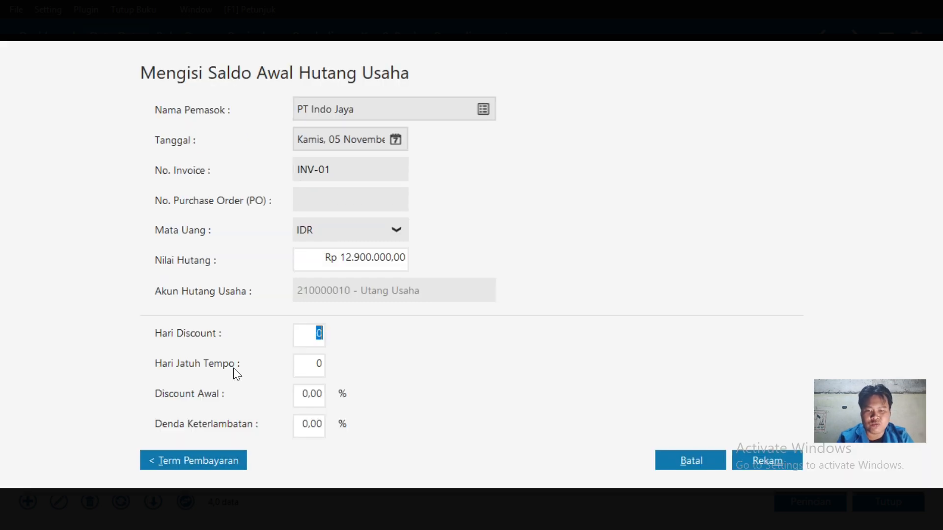
type("10")
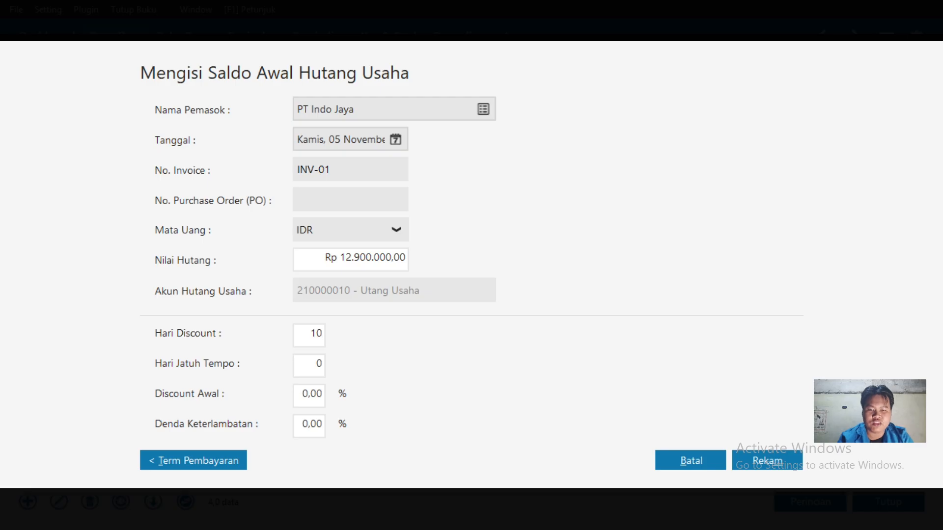
key("Tab")
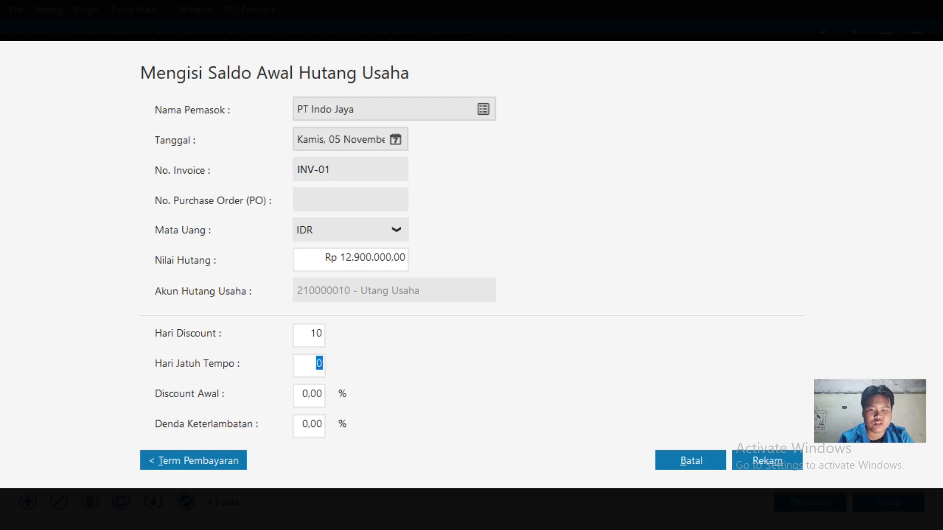
type("3")
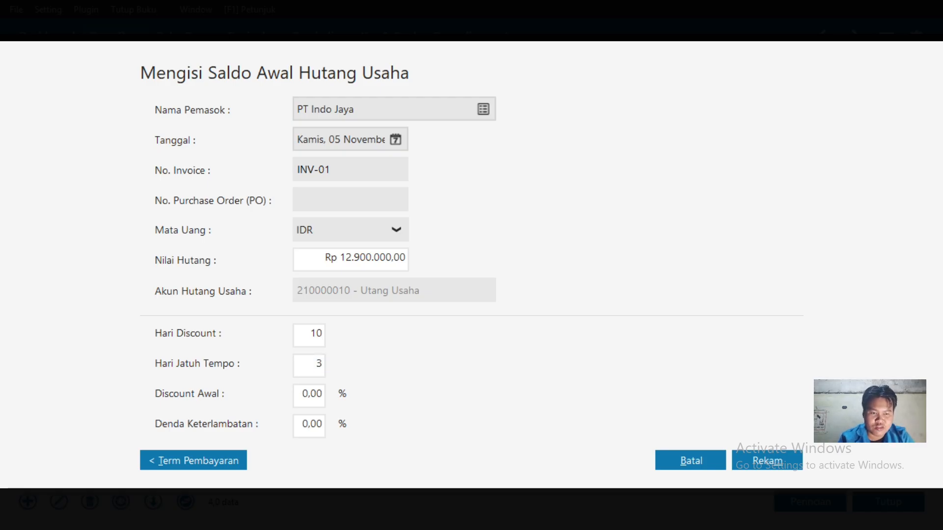
type("0")
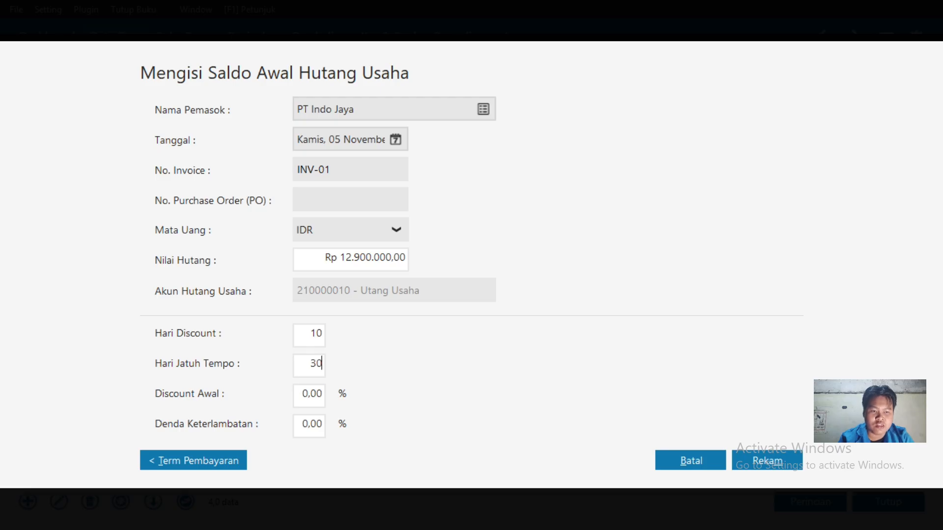
key("Tab")
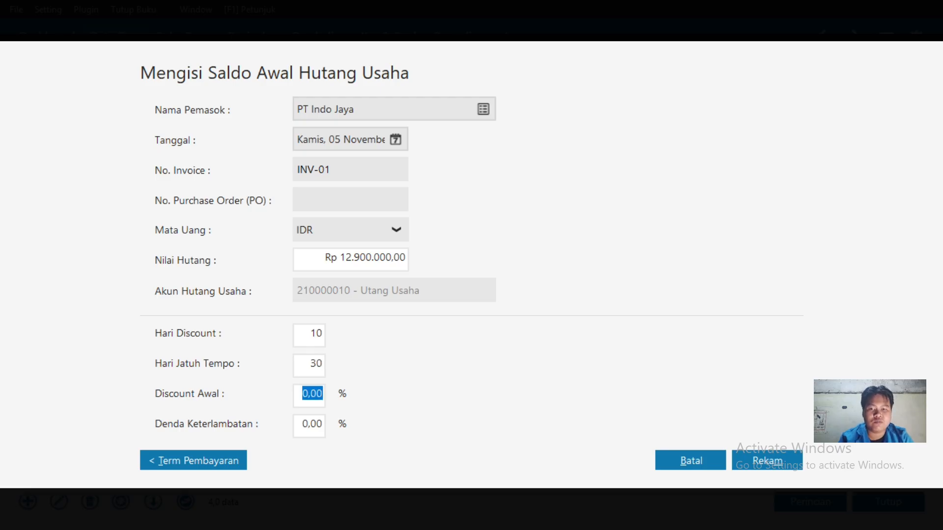
type("2")
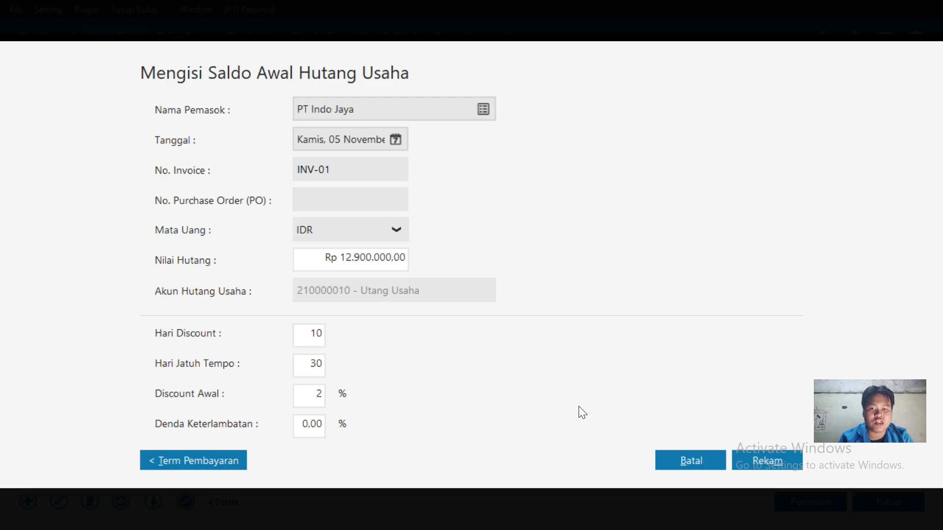
left_click(775, 454)
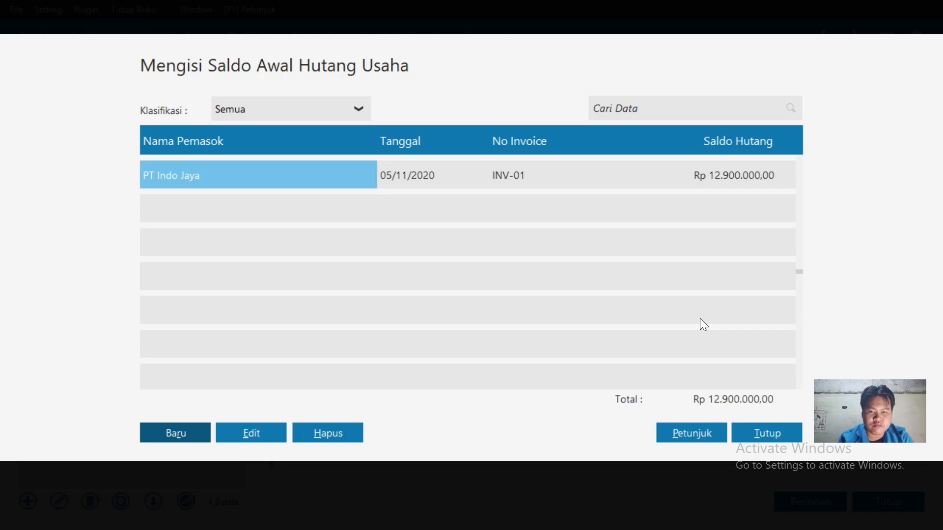
- Start another Saldo Awal Hutang Usaha entry and choose the second vendor in the vendor list
left_click(196, 431)
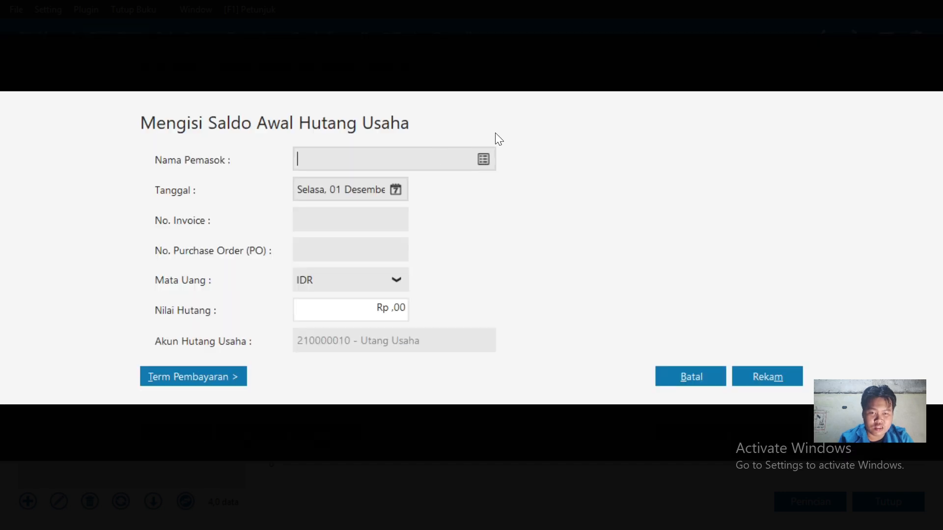
left_click(480, 158)
left_click(400, 200)
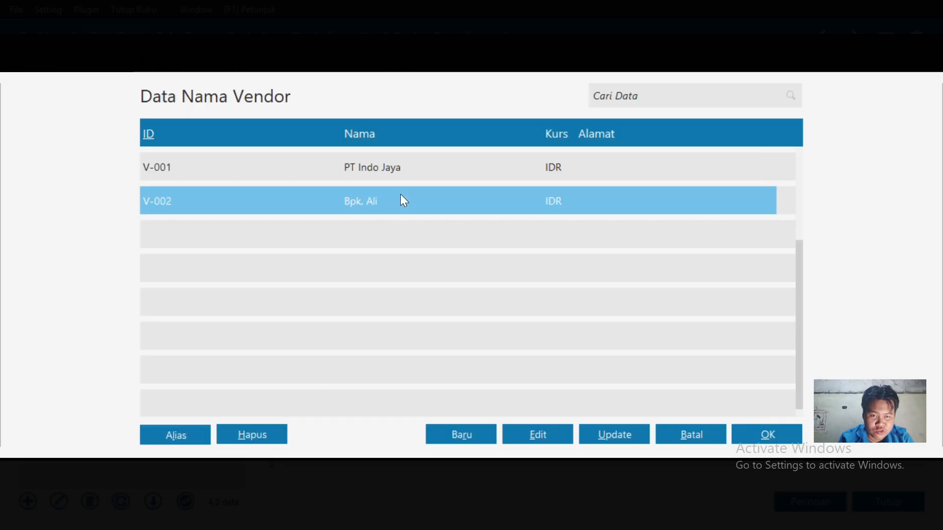
left_click(774, 438)
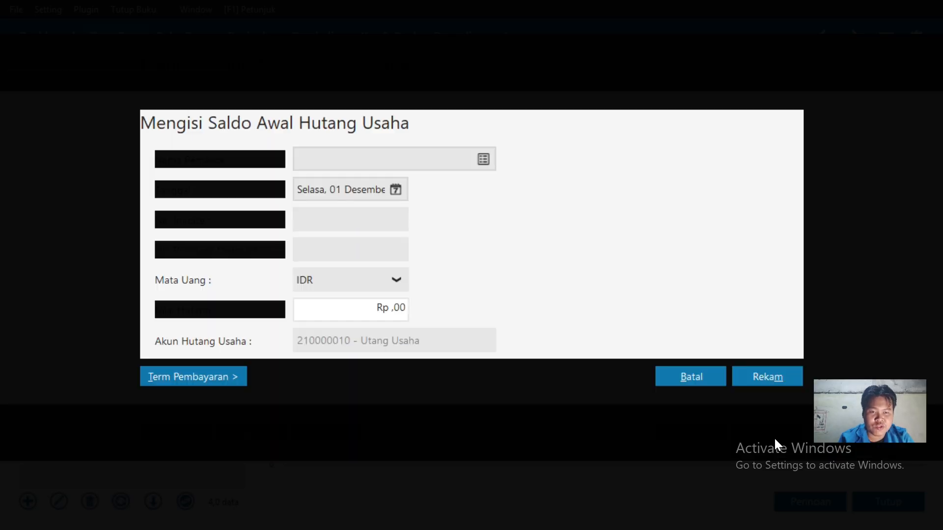
- Set the second payable entry's date to 30 December 2020, following the module's payables table
key("alt+Tab")
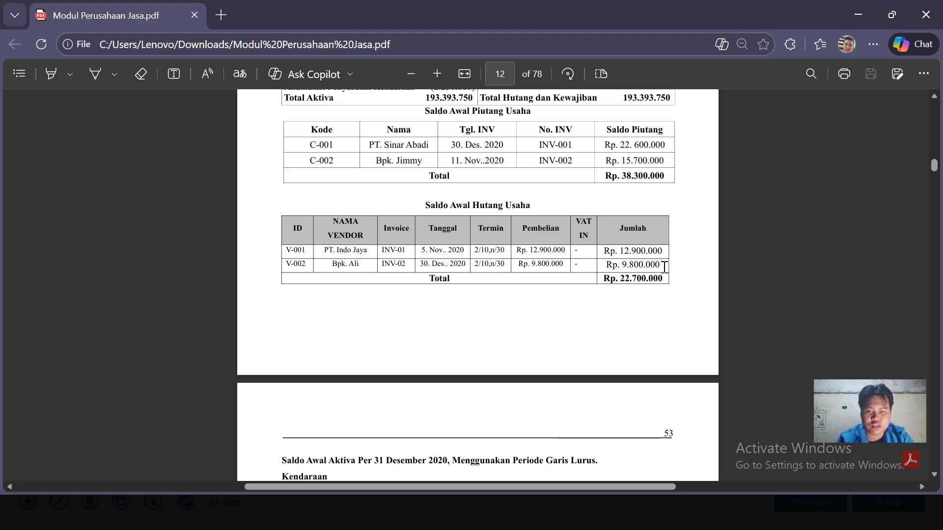
key("alt+Tab")
left_click(397, 191)
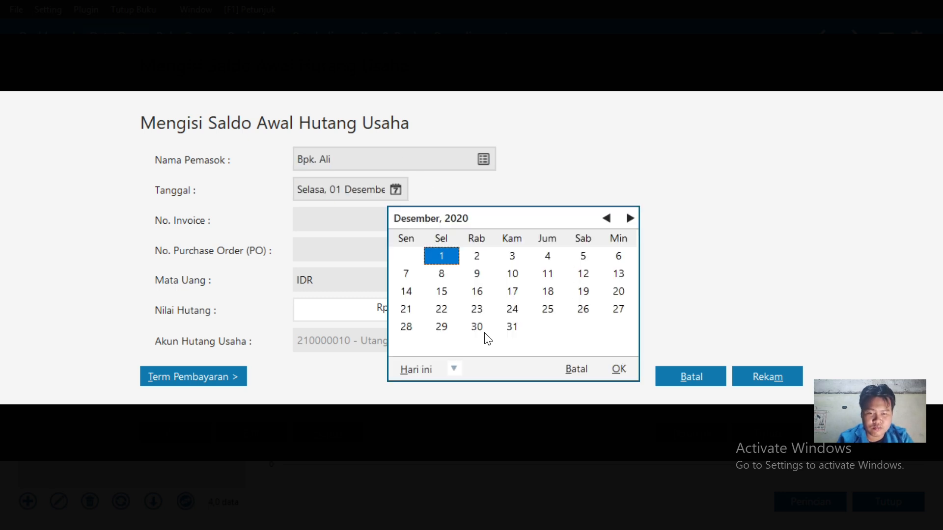
left_click(479, 328)
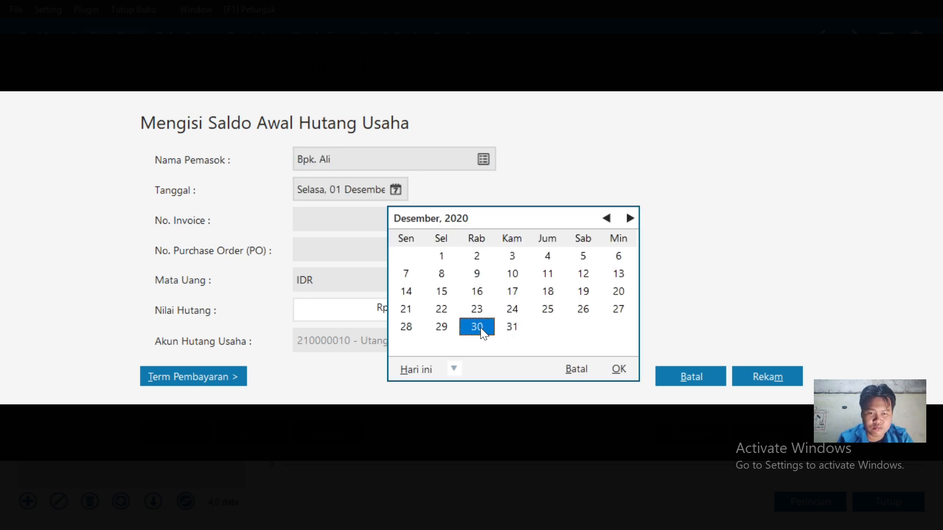
left_click(619, 369)
- Enter invoice number INV-02 and a payable value of Rp 9.800.000 for the second payable entry
left_click(365, 226)
type("INV-02")
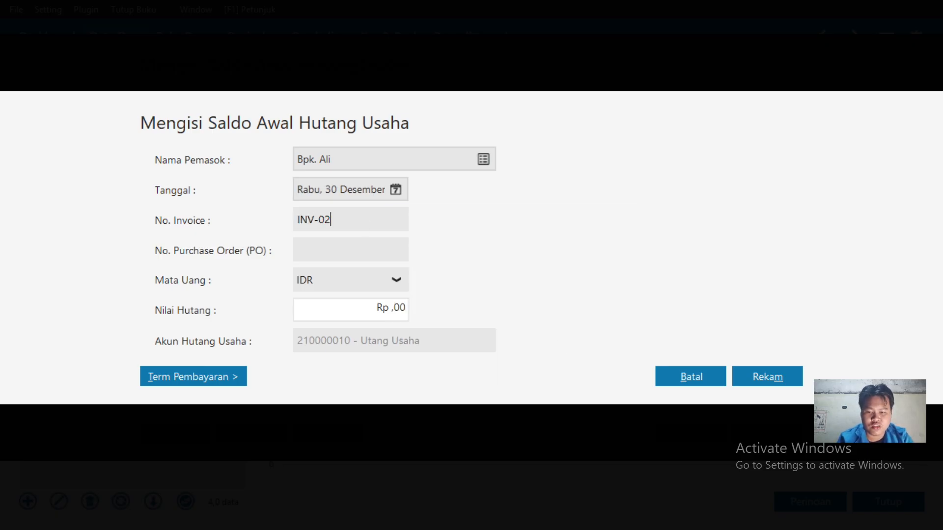
left_click(386, 300)
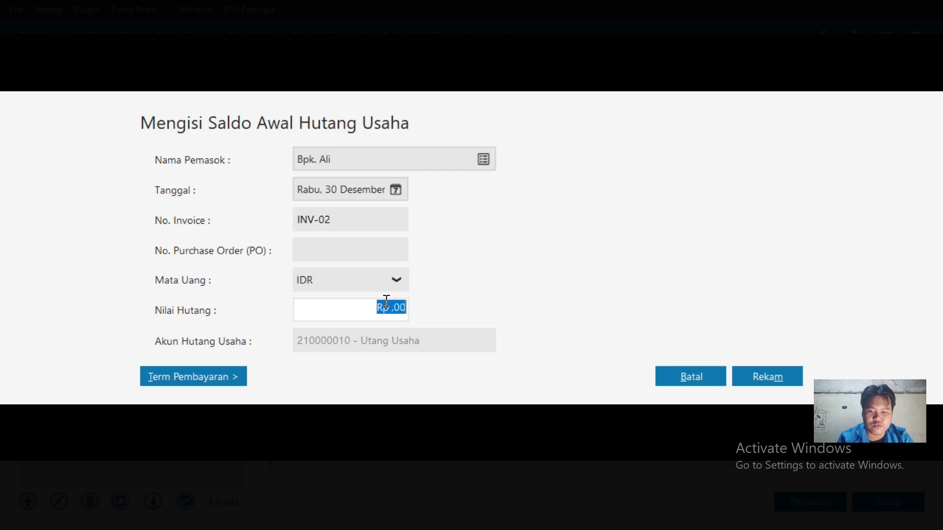
type("9800000")
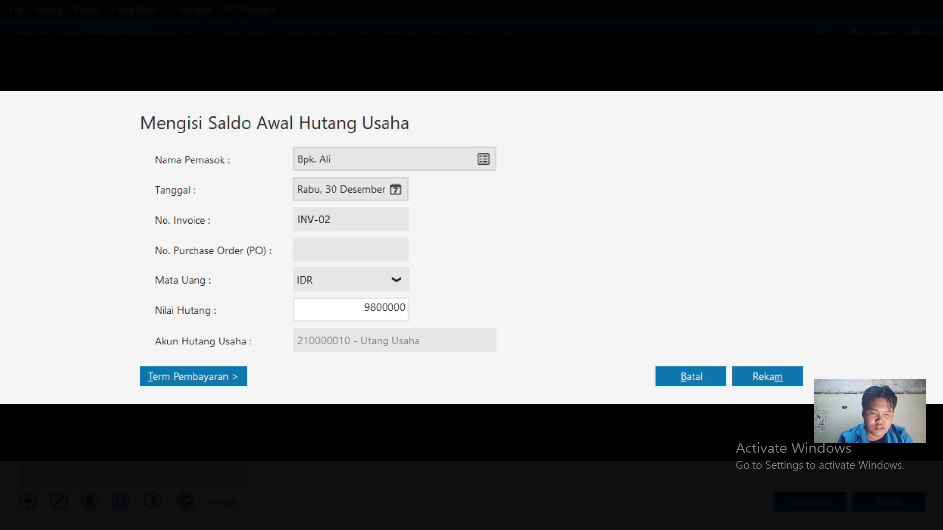
- Give the second payable 10 discount days, 30 due days and a 2% early discount, and record it
left_click(235, 374)
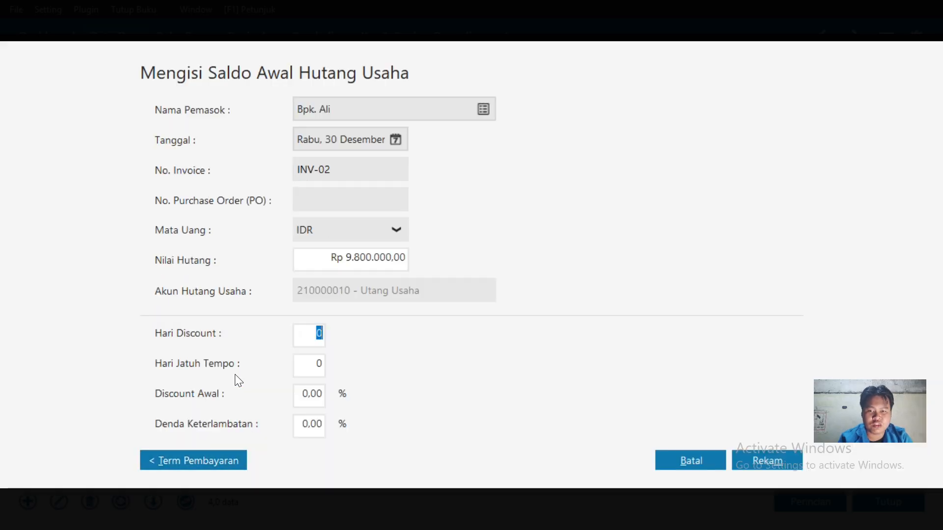
type("10")
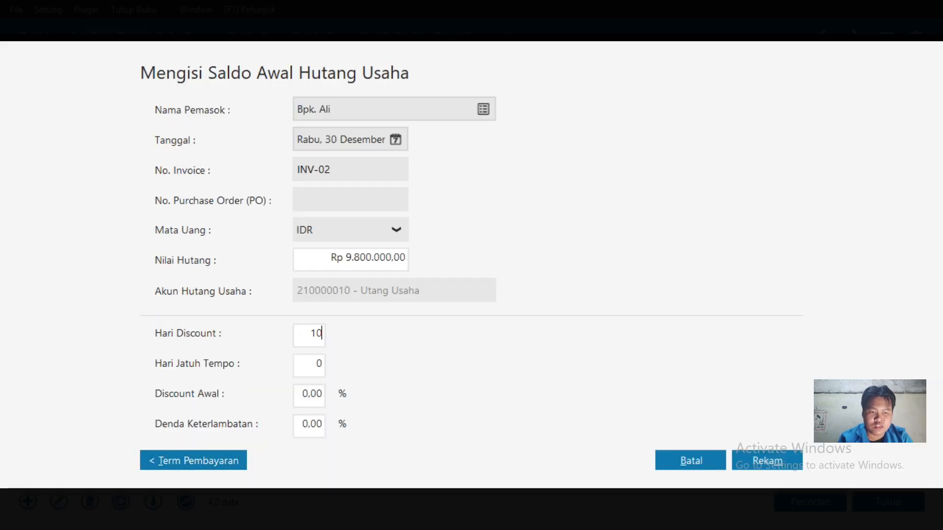
key("Tab")
type("30")
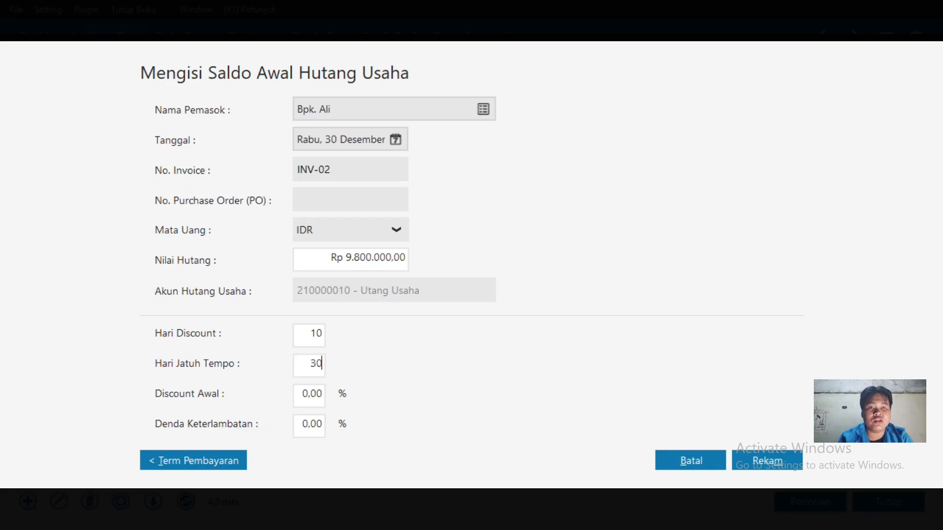
key("Tab")
type("2")
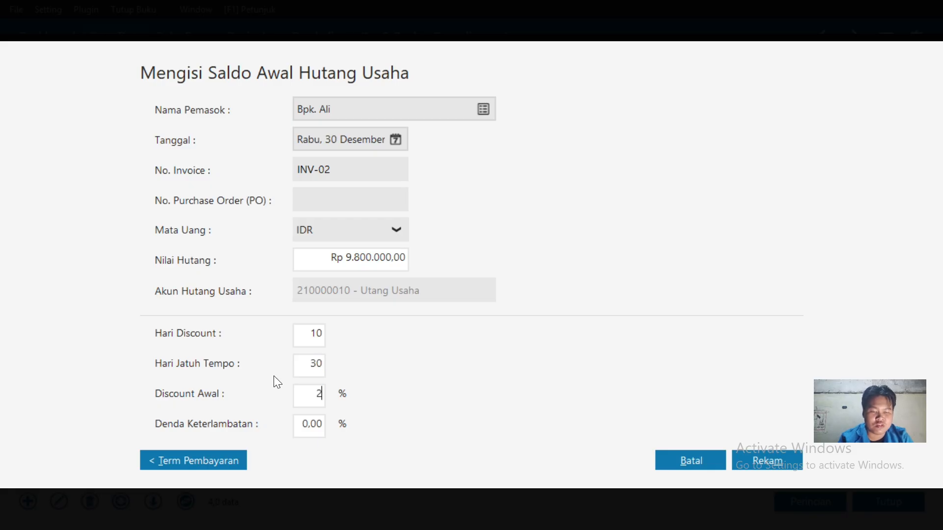
left_click(768, 458)
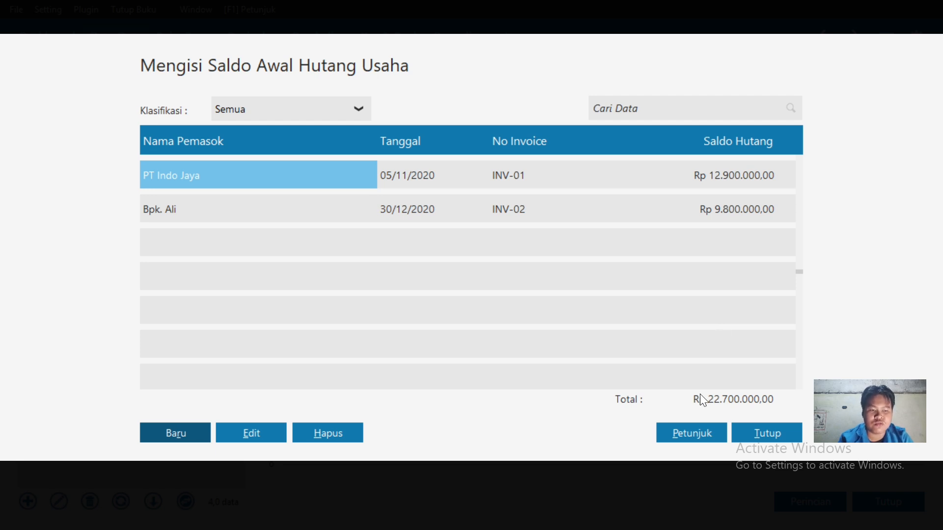
- Close the payables list and consult the module's payables total and the Saldo Awal Aktiva section that follows
key("Escape")
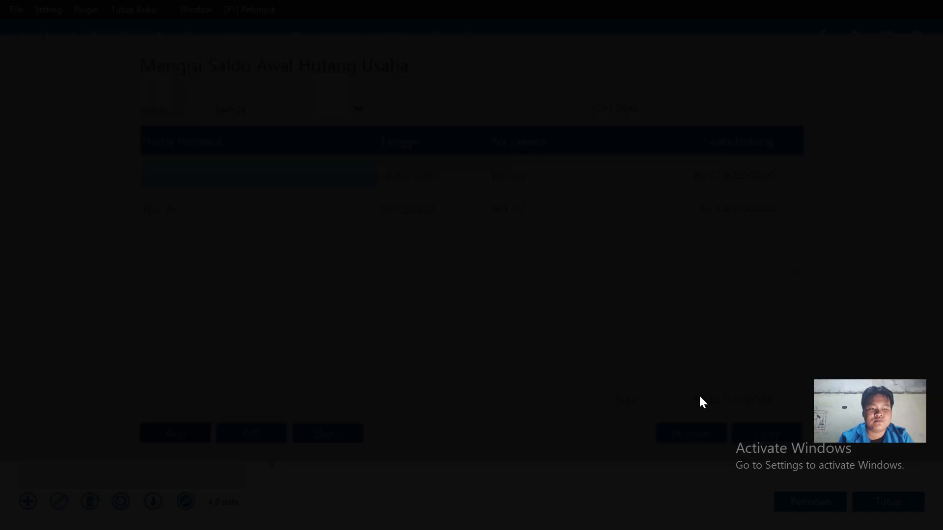
key("alt+Tab")
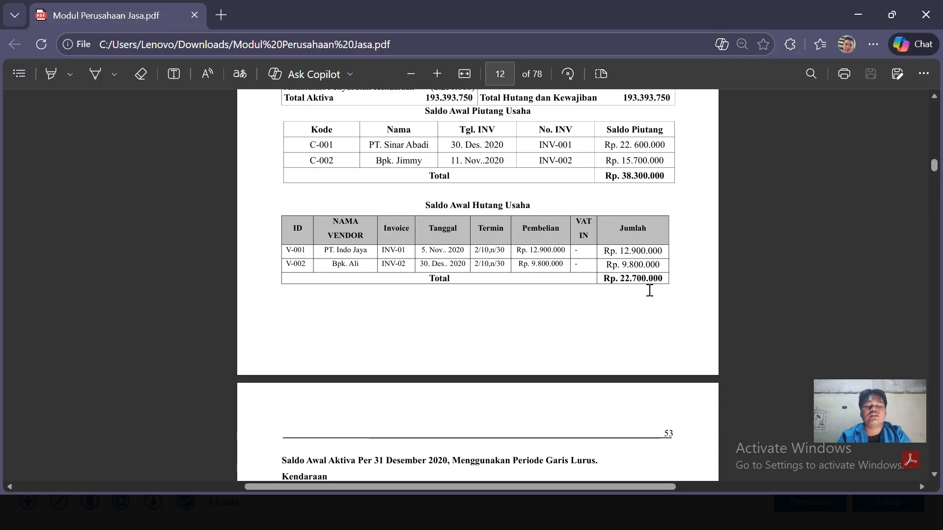
scroll(649, 290, "down", 1)
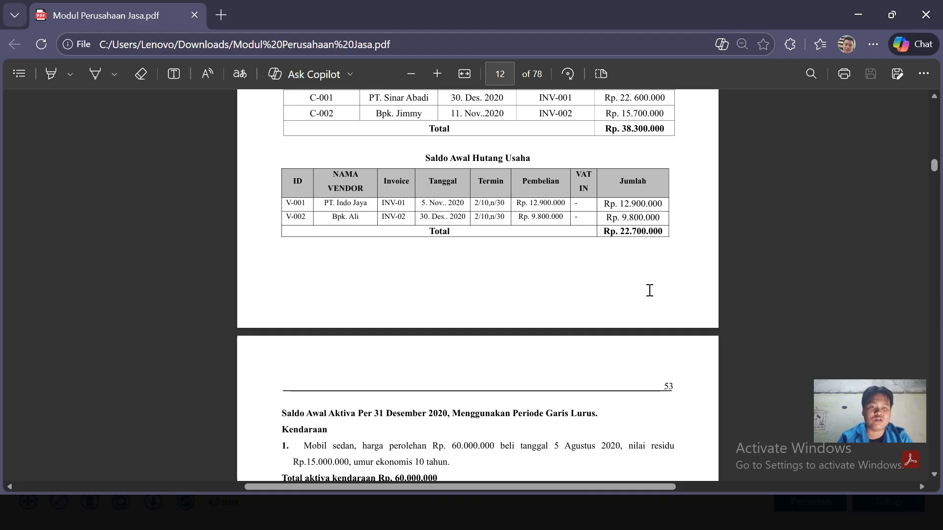
- Leave the opening payables list in Zahir and start a new fixed asset record in Data Harta Tetap
key("alt+Tab")
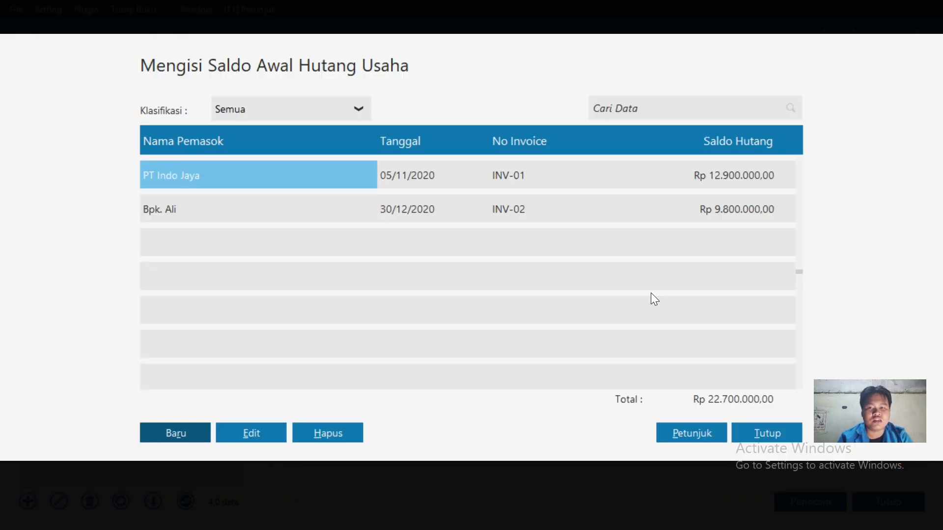
left_click(769, 435)
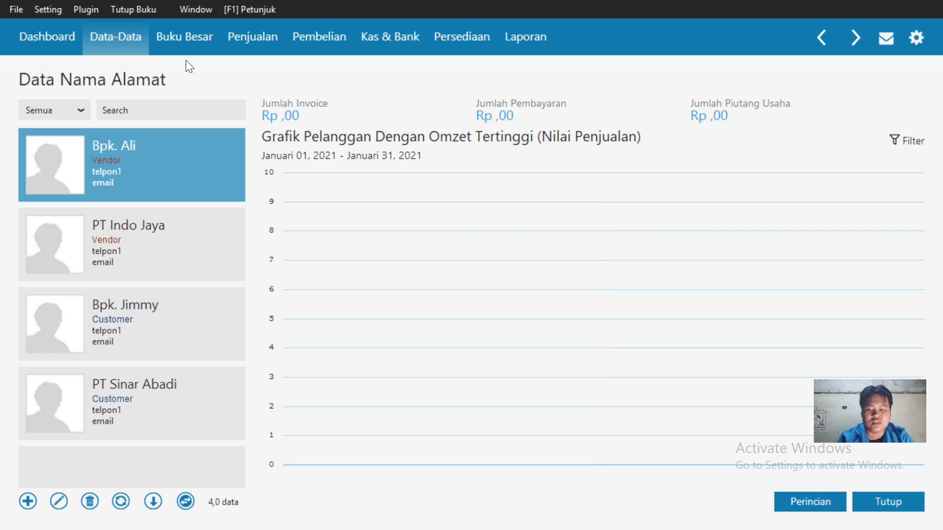
left_click(129, 51)
mouse_move(695, 391)
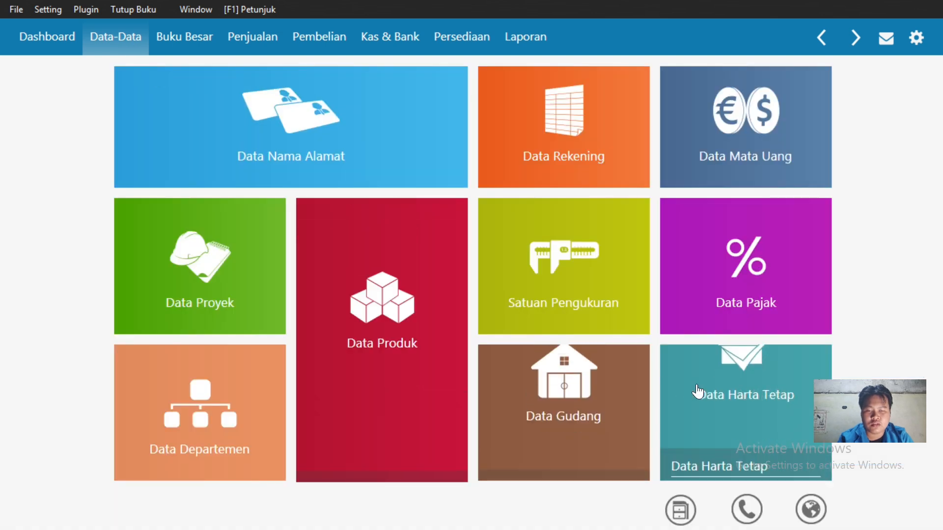
left_click(736, 393)
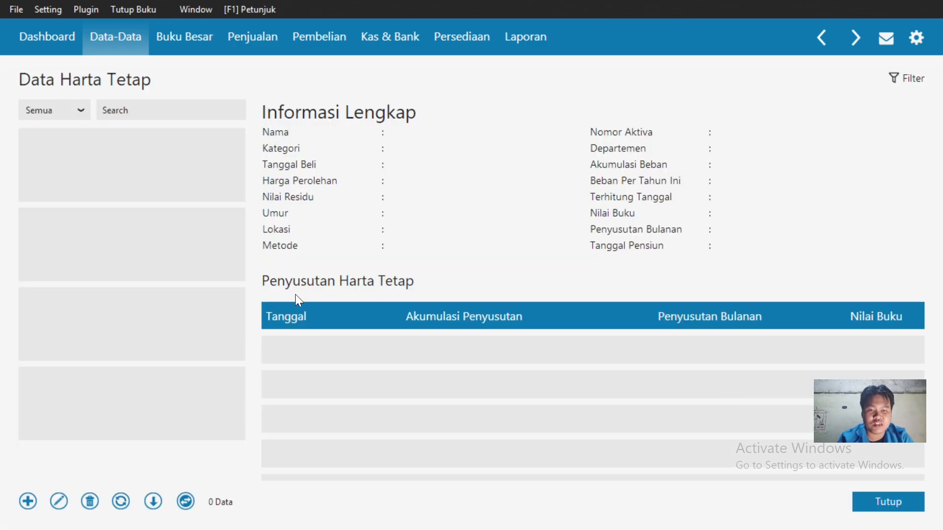
left_click(28, 502)
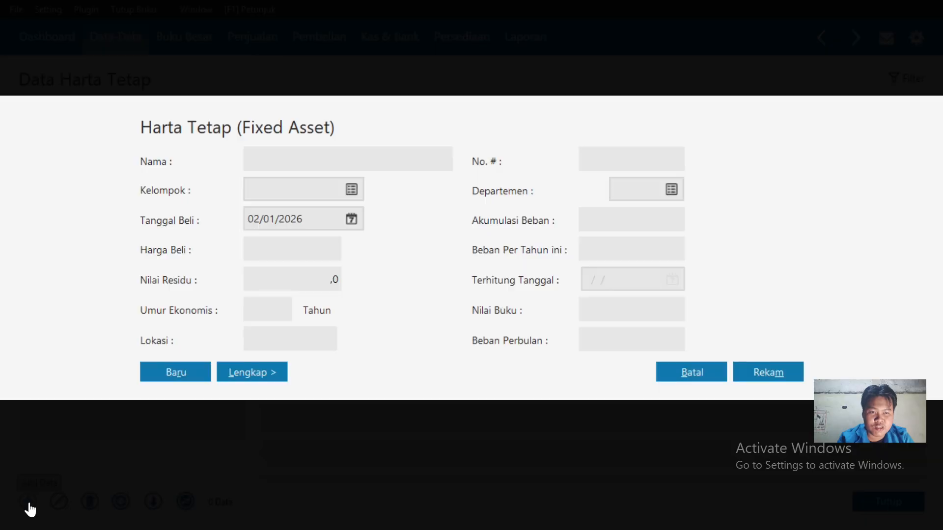
- Following the module's Saldo Awal Aktiva section, name the asset Mobil Sedan and assign it to the Kendaraan Roda Empat group
key("alt+Tab")
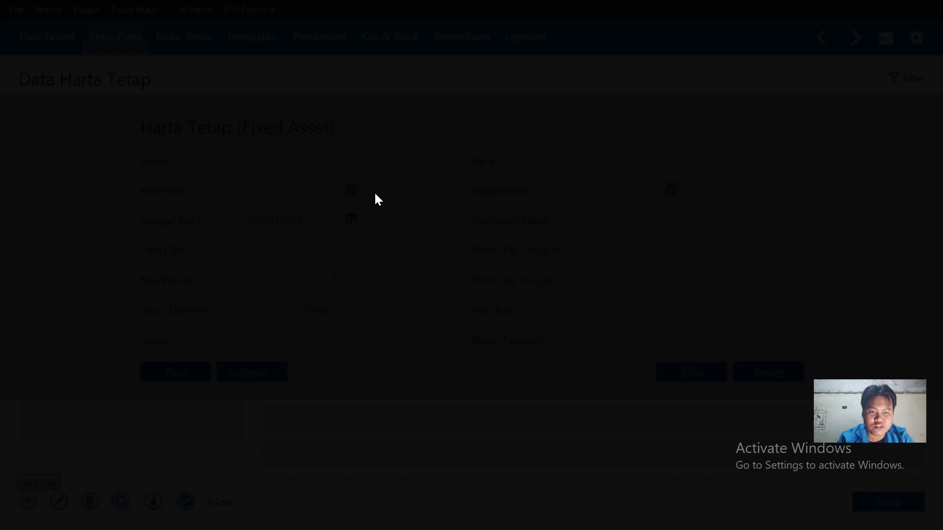
scroll(395, 279, "down", 5)
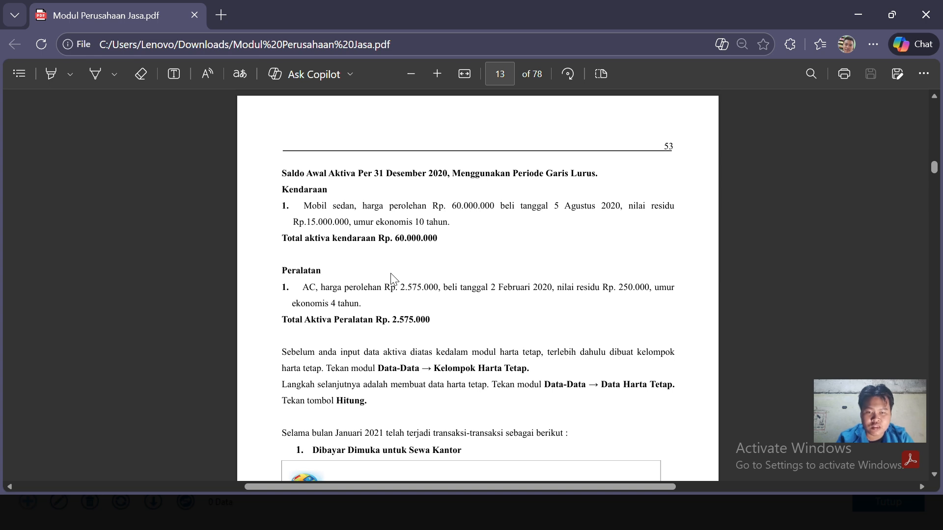
key("alt+Tab")
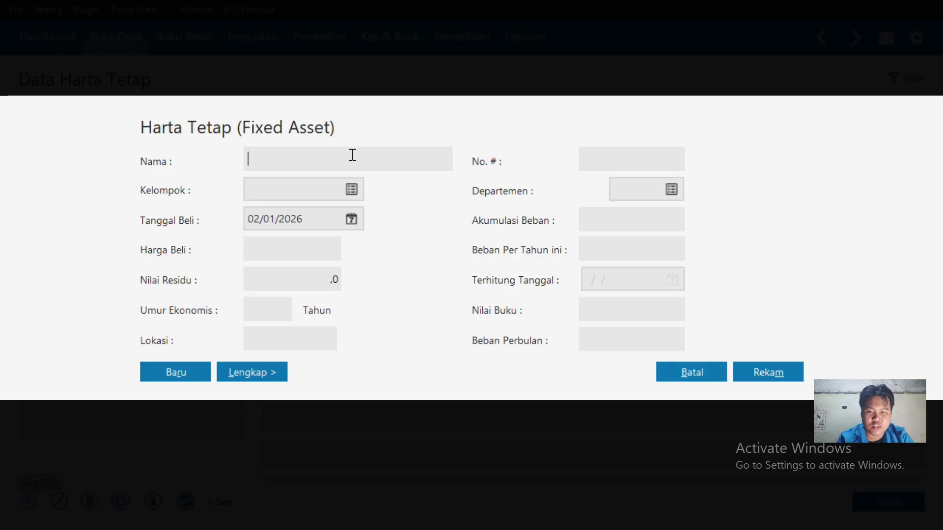
type("Mobil ")
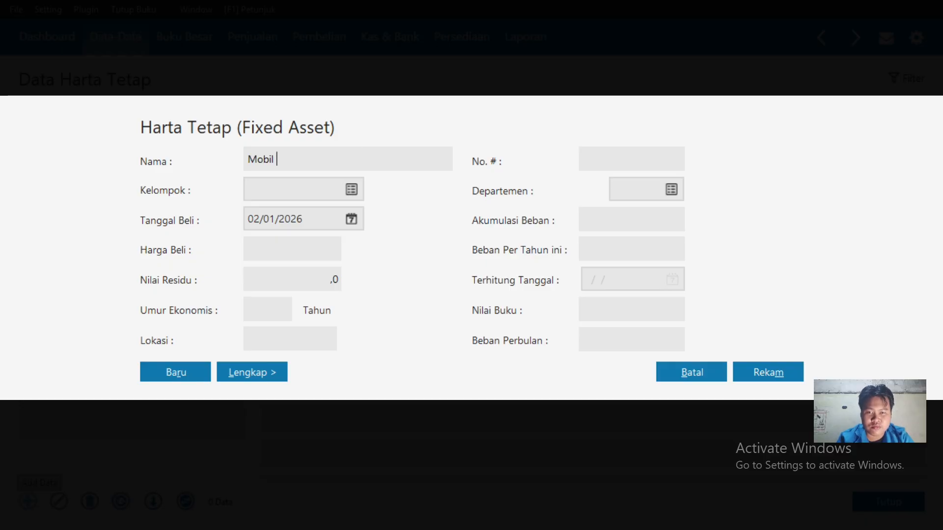
type("Sedan")
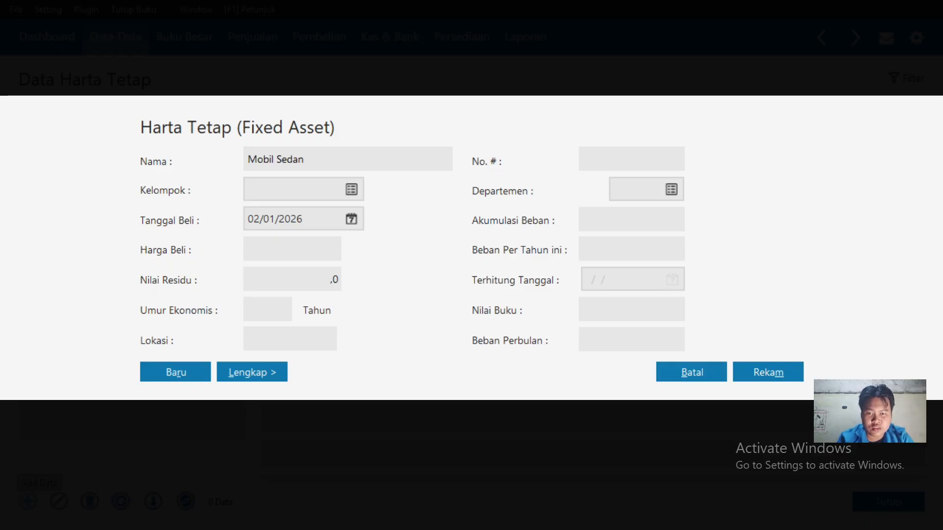
left_click(352, 190)
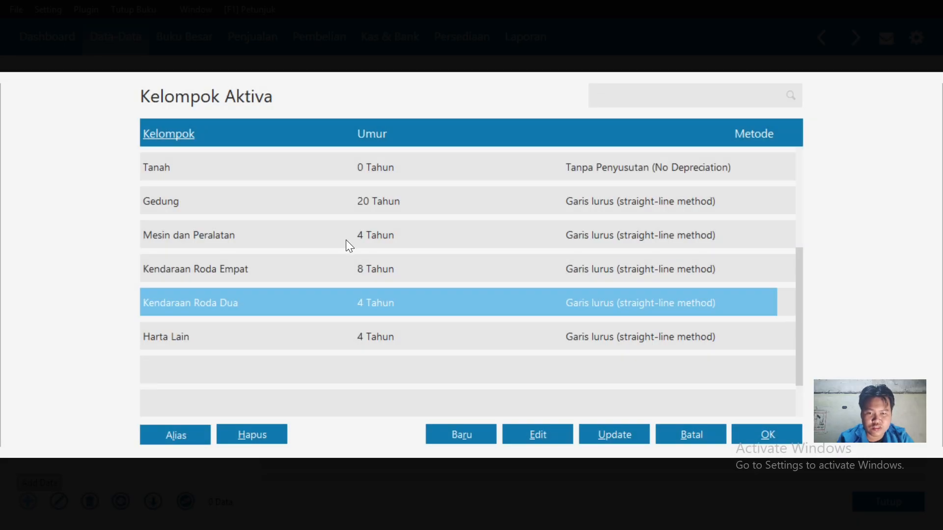
left_click(367, 269)
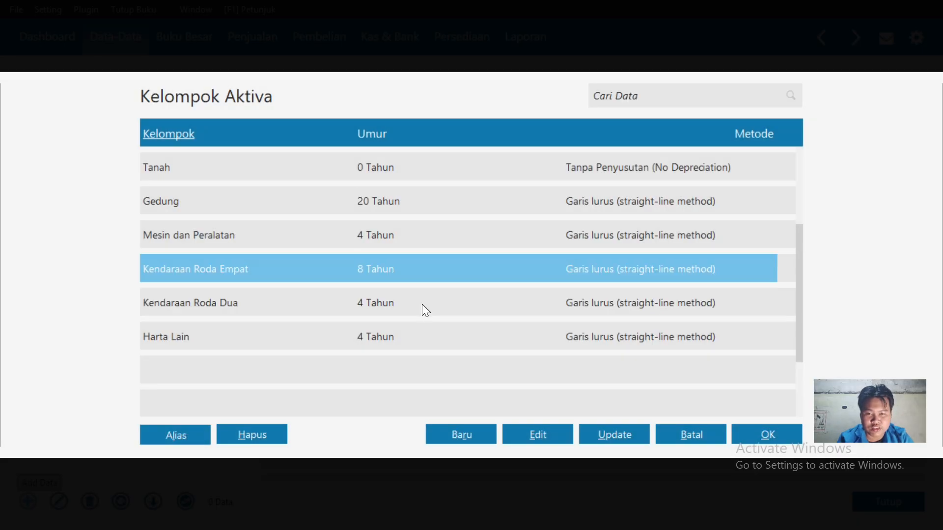
left_click(753, 438)
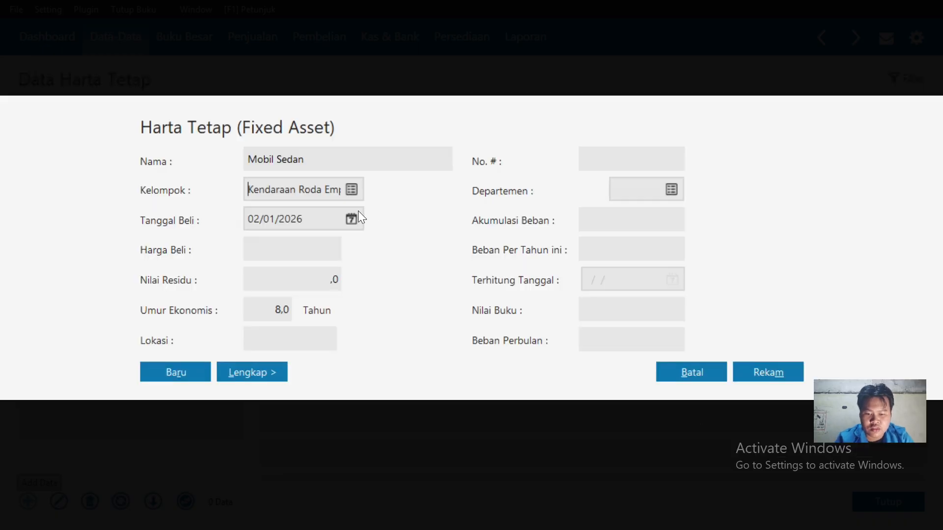
- Set the Mobil Sedan purchase date to 5 August 2020
left_click(352, 219)
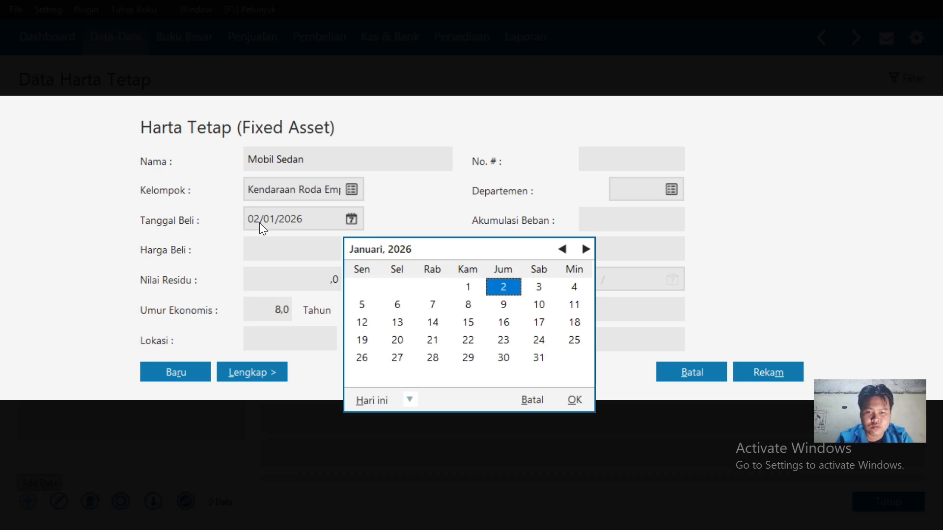
left_click(534, 405)
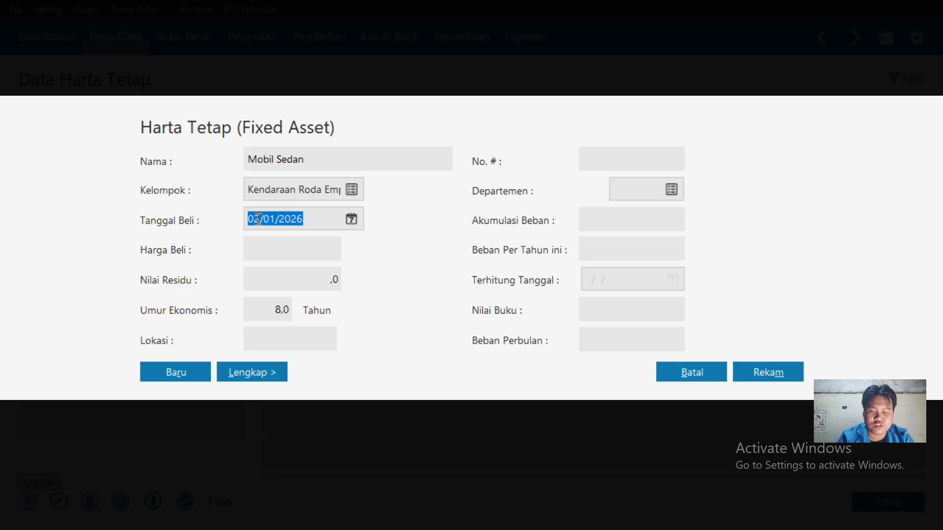
left_click(259, 219)
left_click(256, 219)
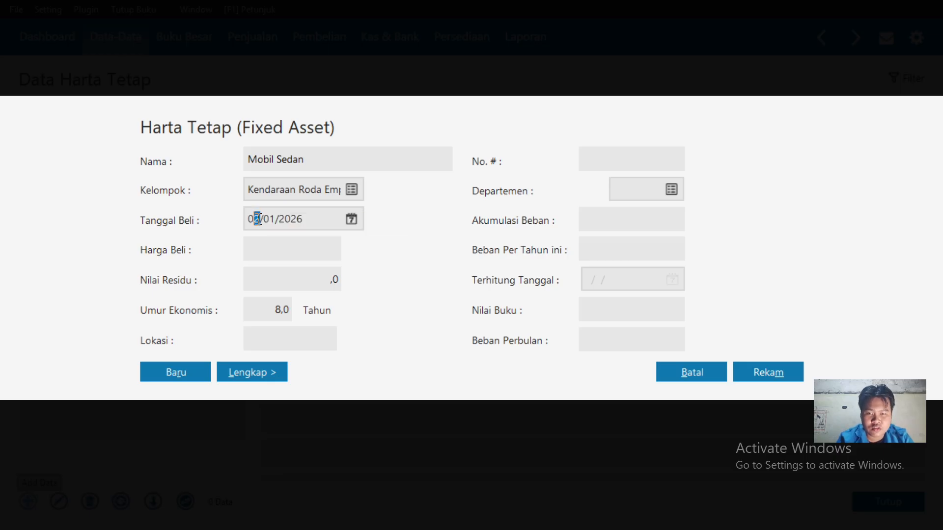
type("5/0")
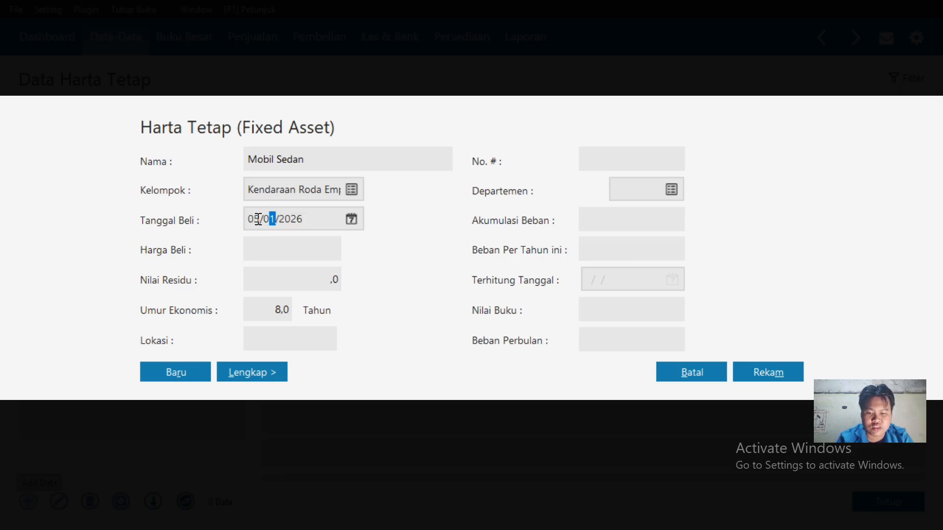
type("8/2020")
- Enter a purchase price of Rp 60.000.000, a residual value of Rp 15.000.000 and an economic life of 10 years for Mobil Sedan
left_click(296, 256)
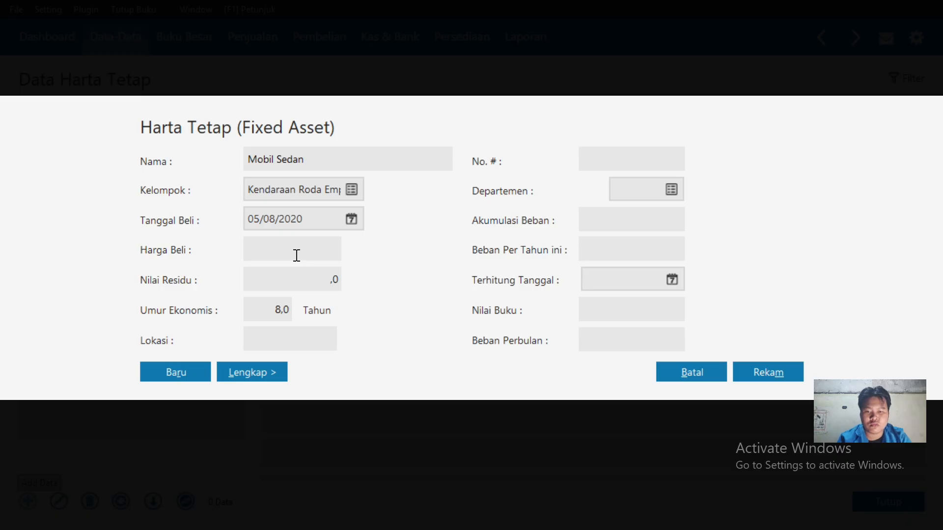
type("60000000")
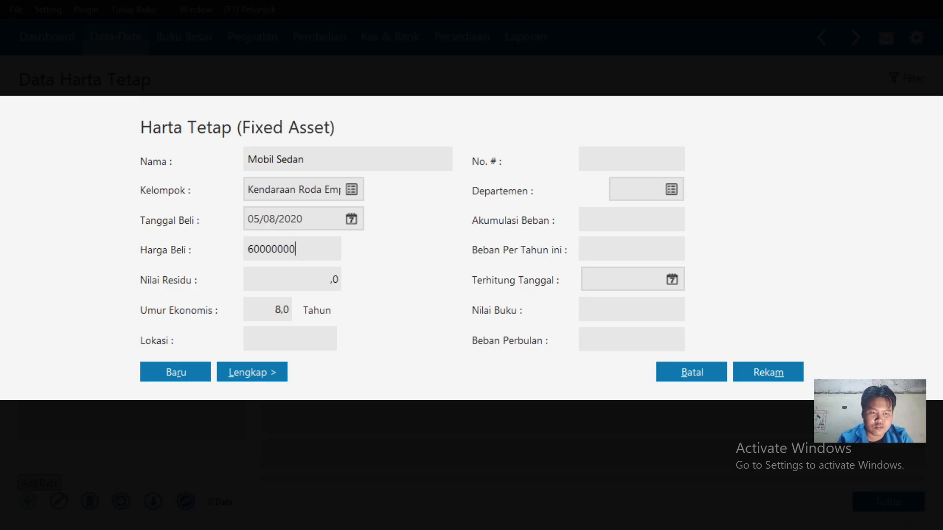
key("Tab")
type("15")
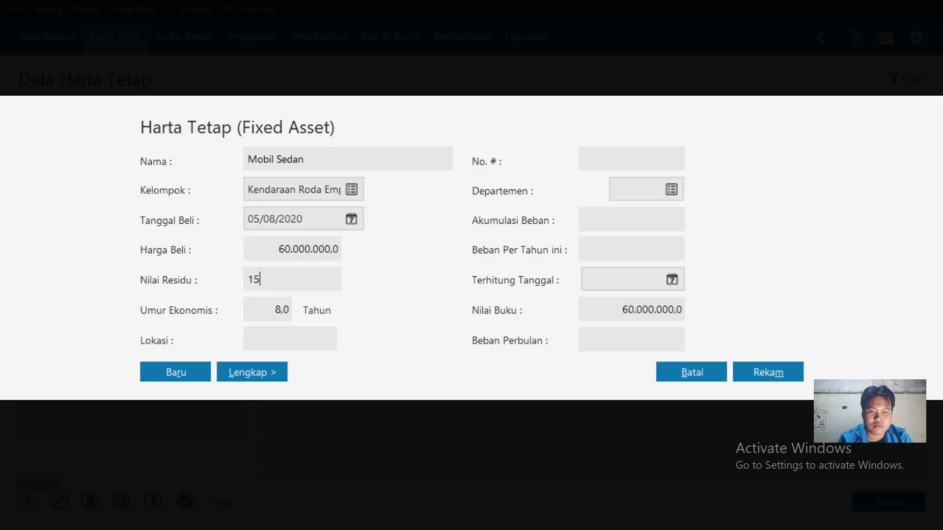
type("000000")
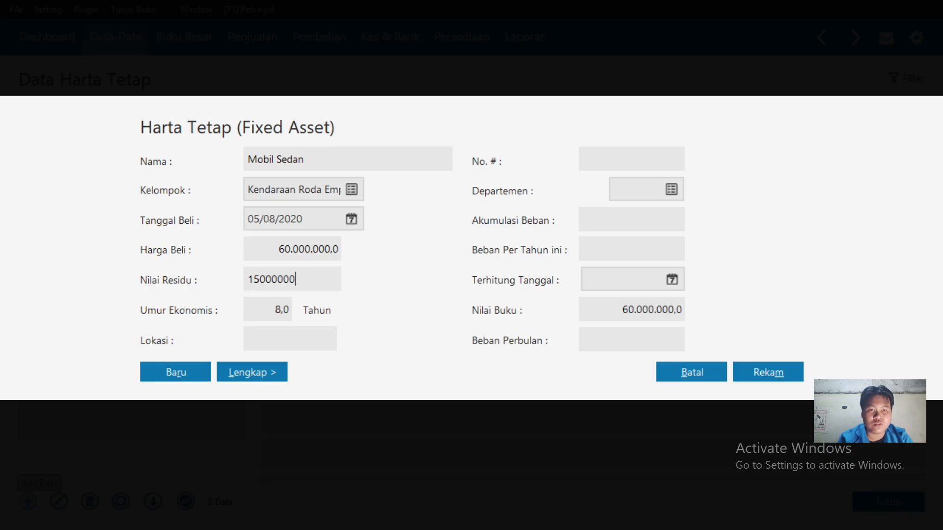
key("Tab")
type("10")
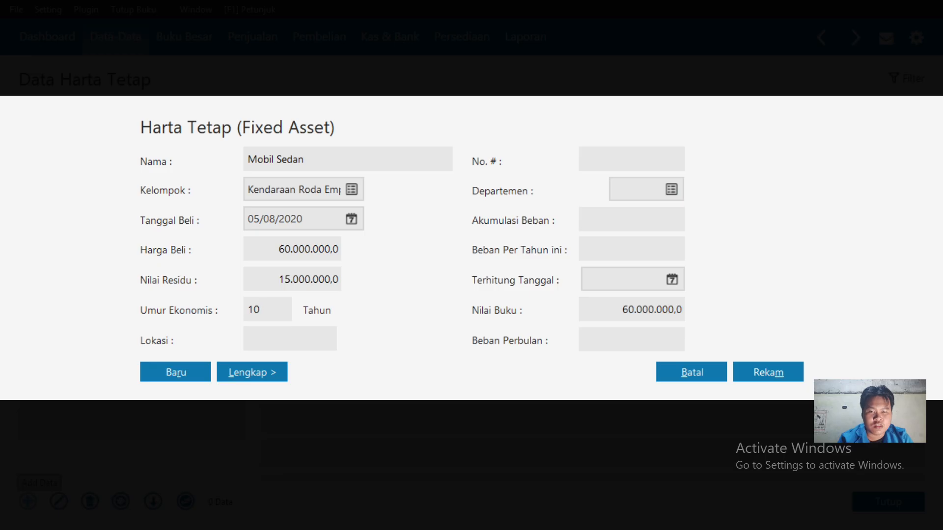
key("Tab")
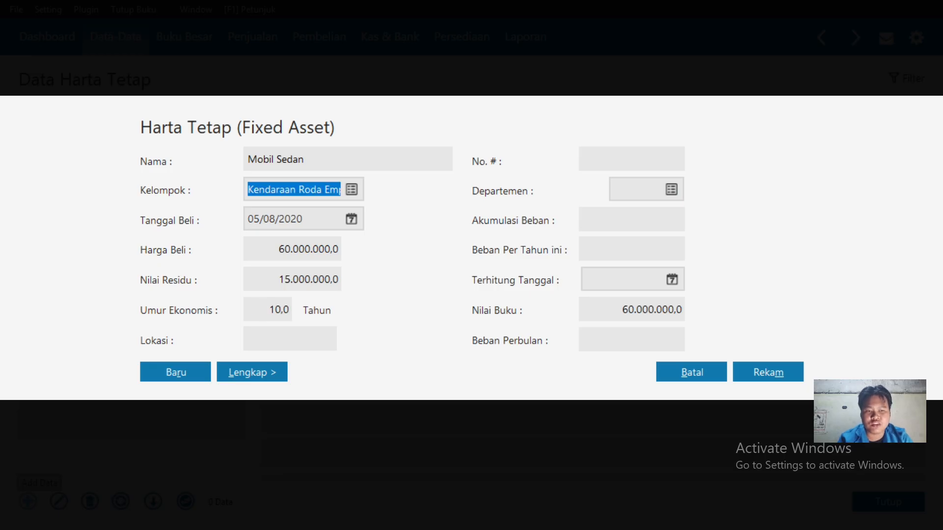
- Record the Mobil Sedan asset and accept automatic calculation of its accumulated depreciation
left_click(768, 376)
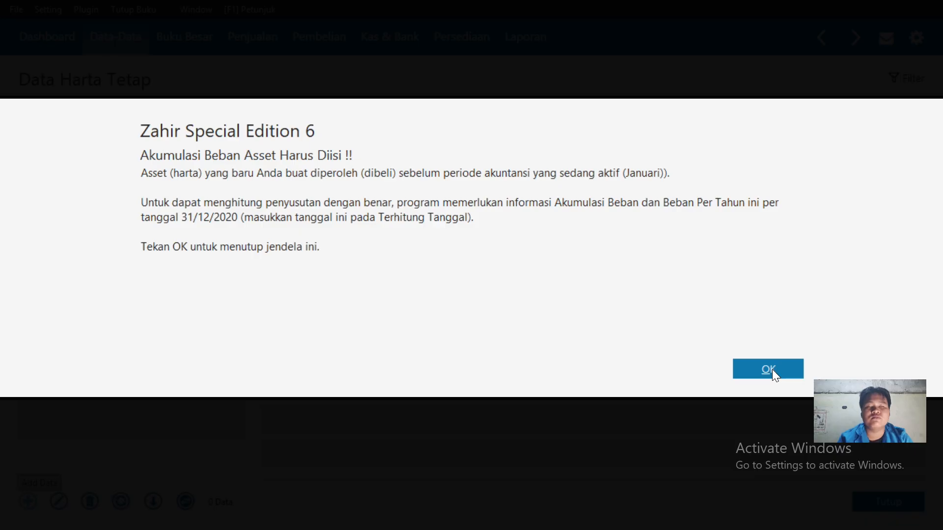
left_click(773, 370)
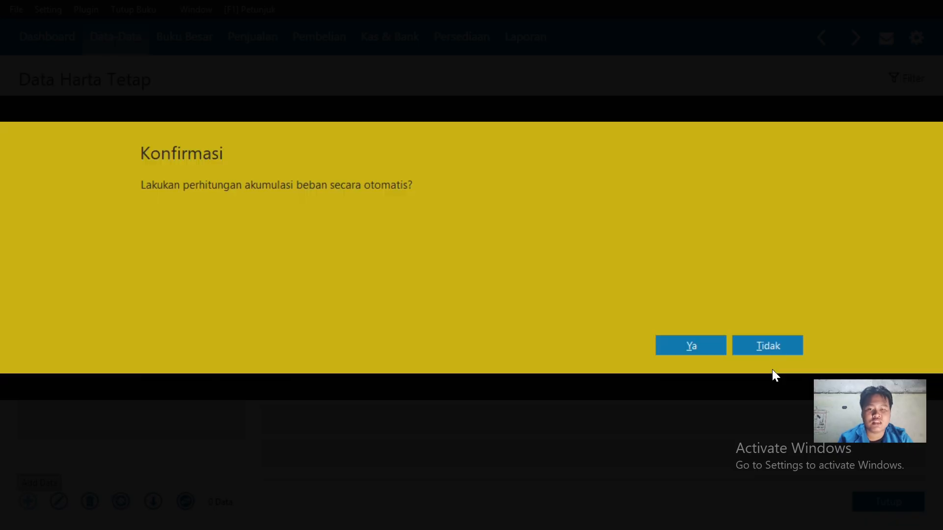
left_click(709, 345)
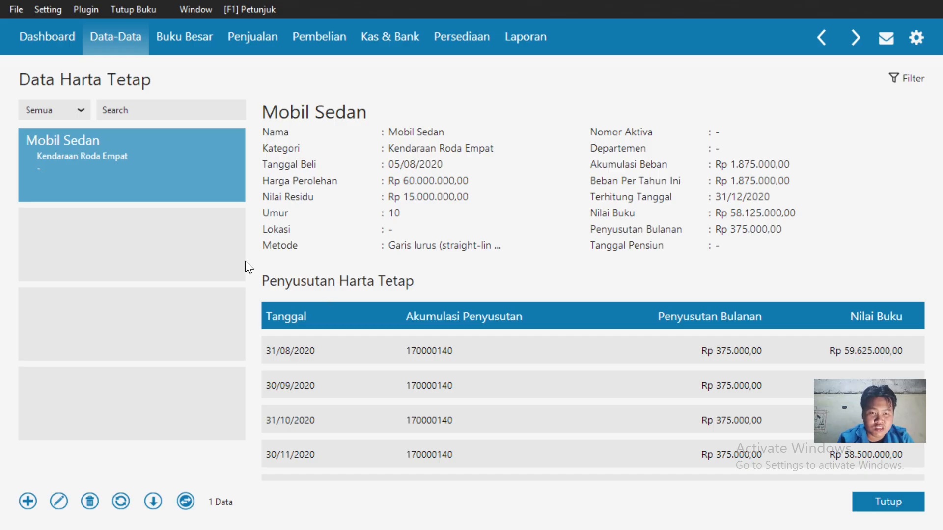
- Following the module's Peralatan section, create a fixed asset record named AC and assign it to the Mesin dan Peralatan group
key("alt+Tab")
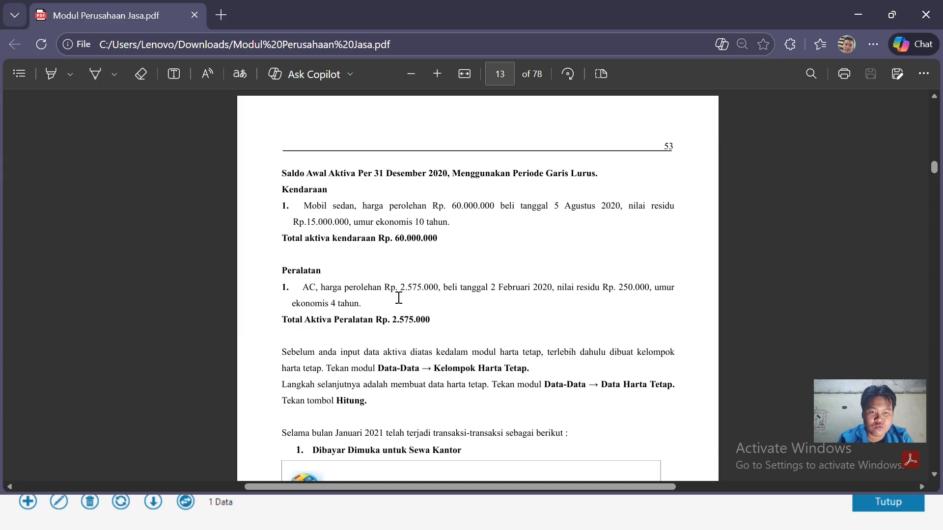
scroll(399, 298, "down", 2)
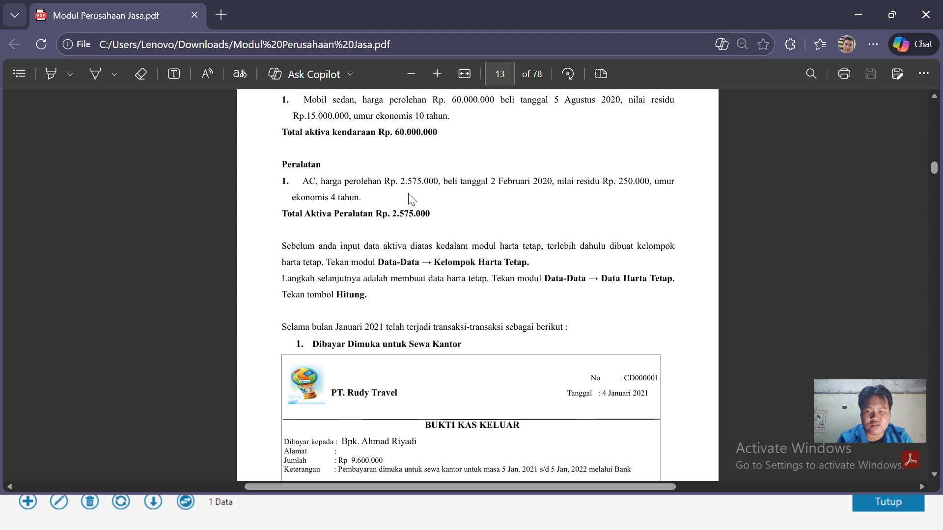
key("alt+Tab")
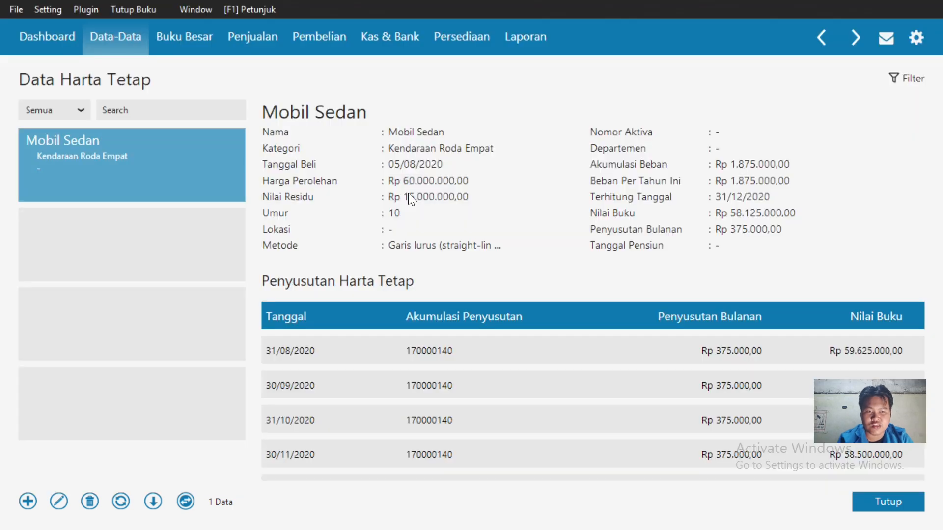
left_click(28, 501)
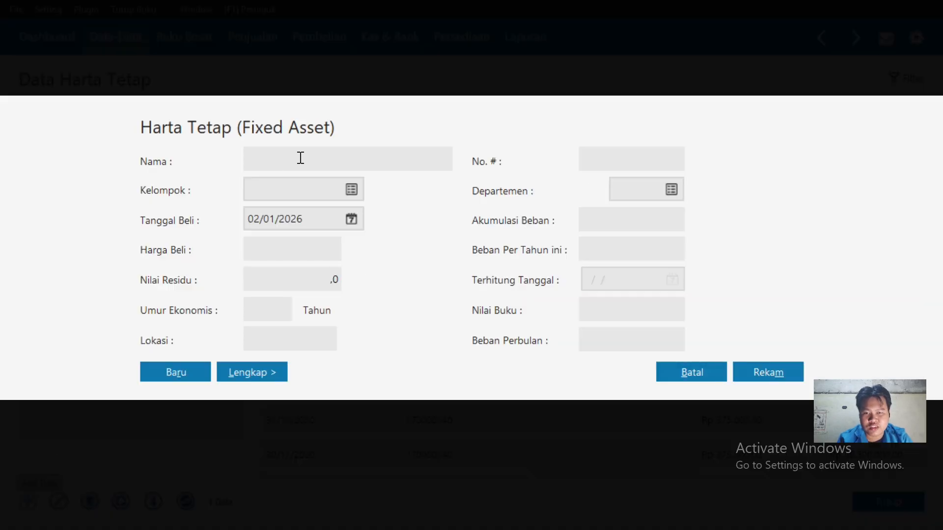
type("AC")
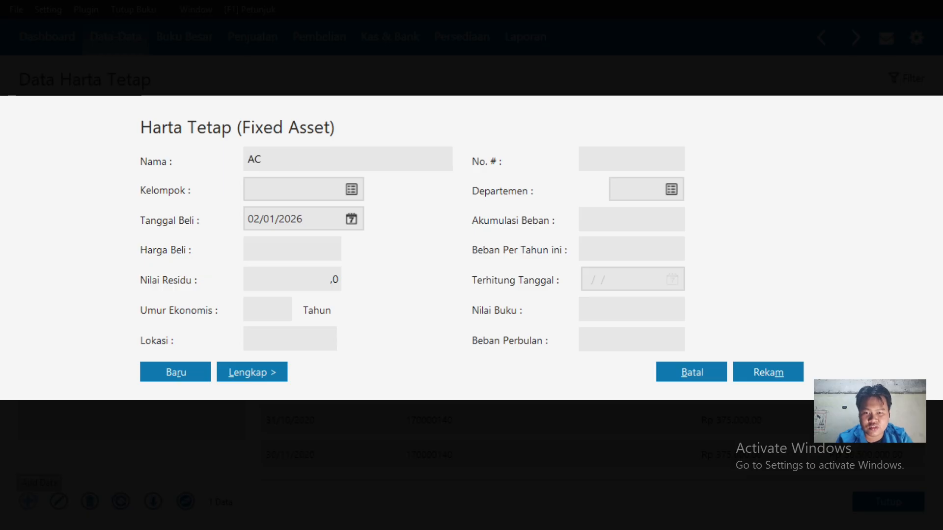
left_click(350, 189)
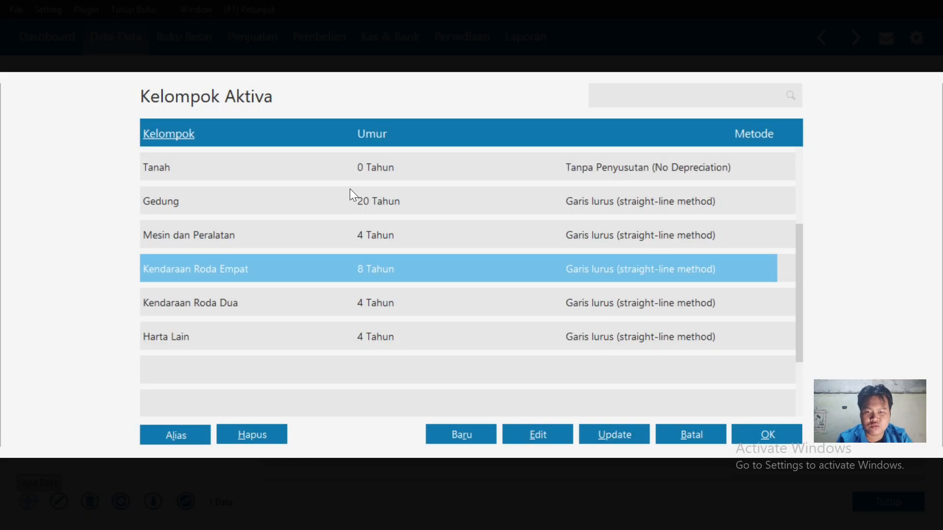
left_click(339, 241)
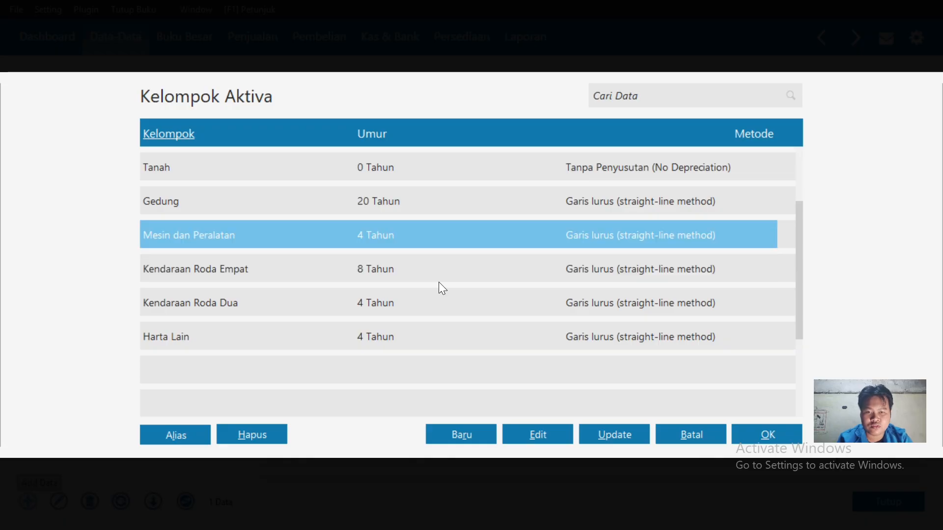
left_click(763, 437)
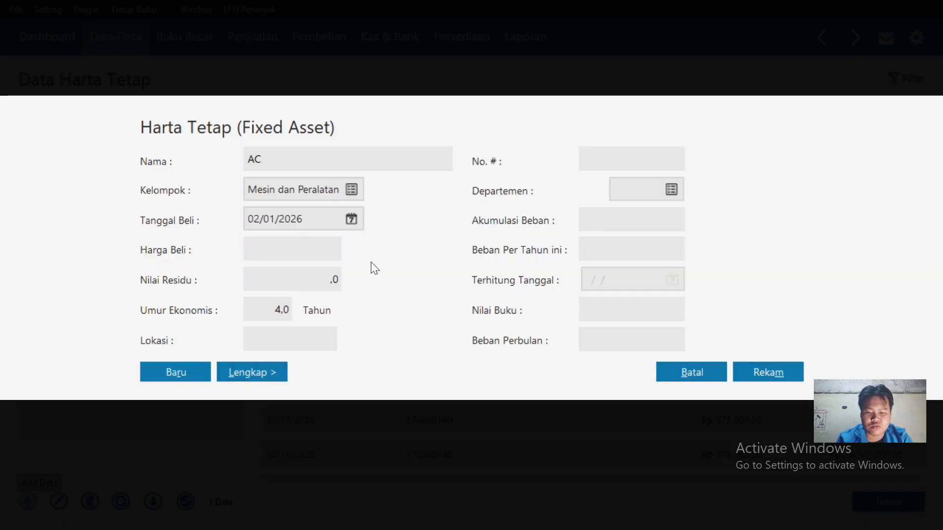
- Set the AC asset's purchase date to 2 February 2020
left_click(269, 220)
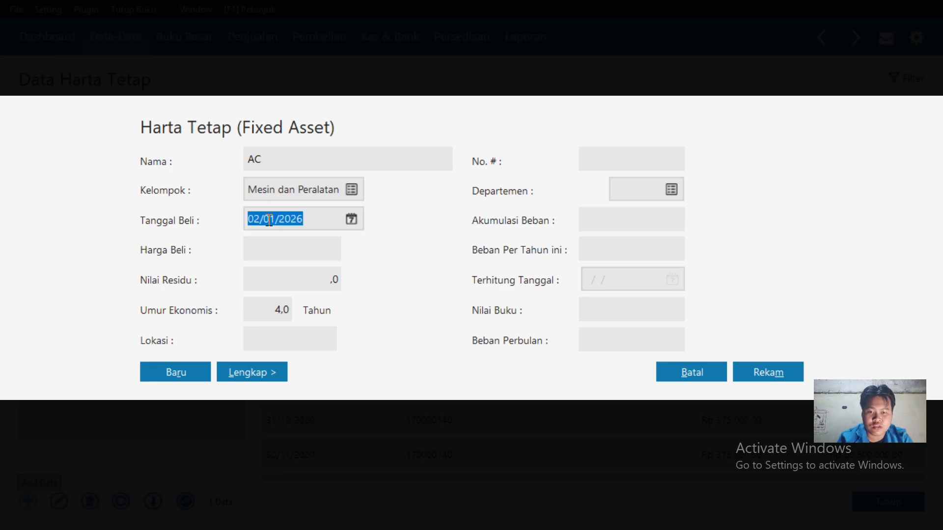
type("02/")
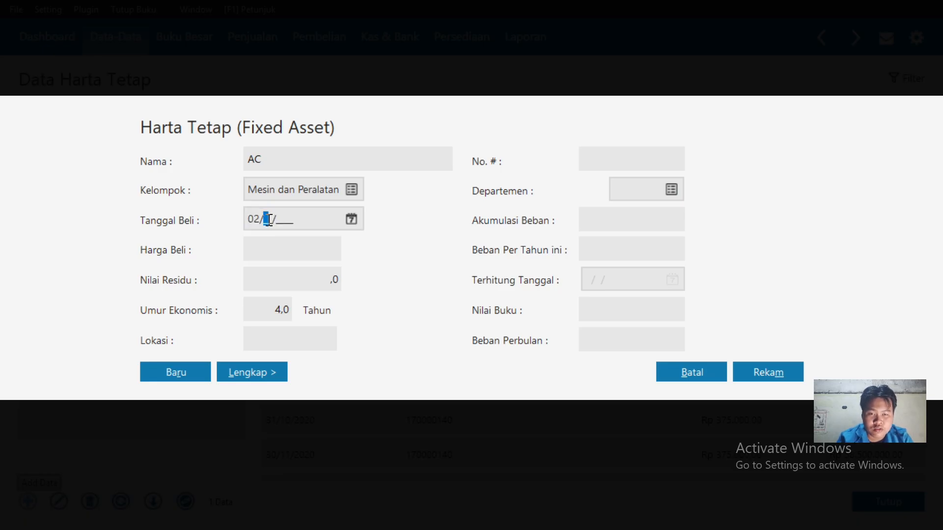
type("02/")
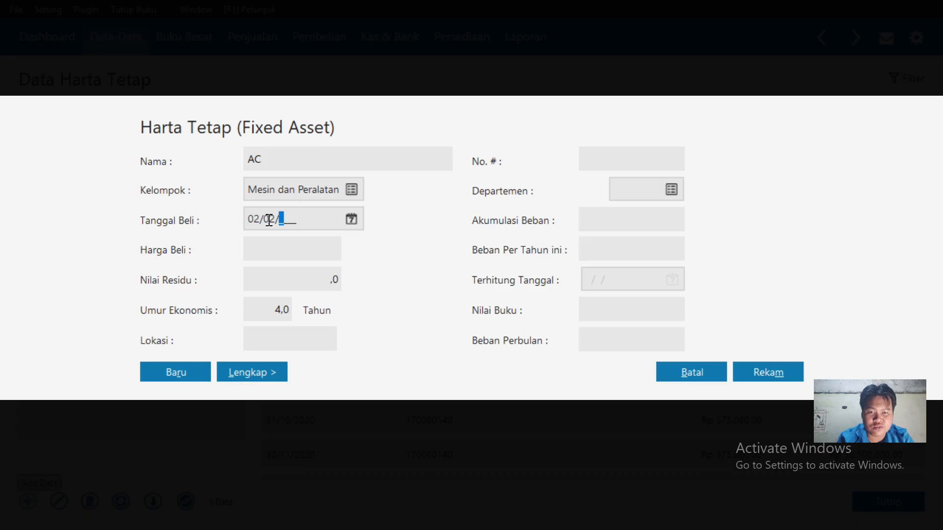
type("202")
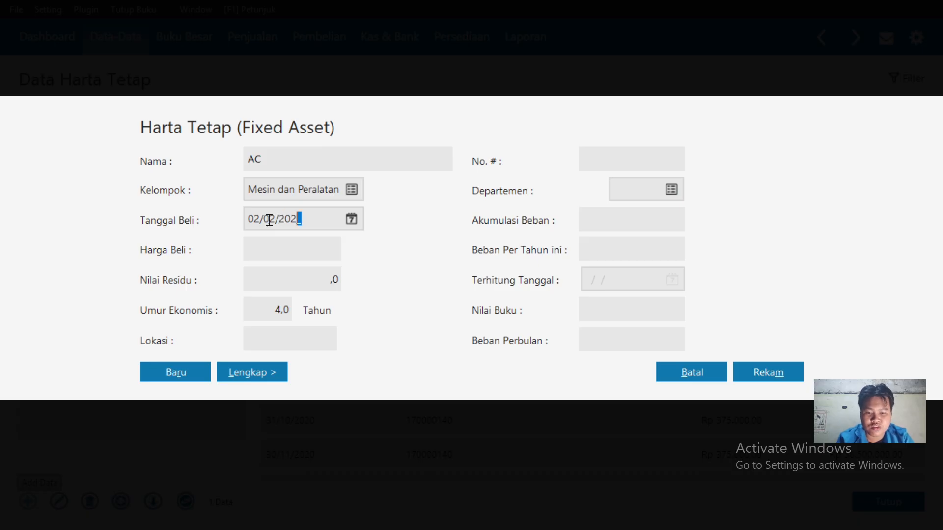
type("0")
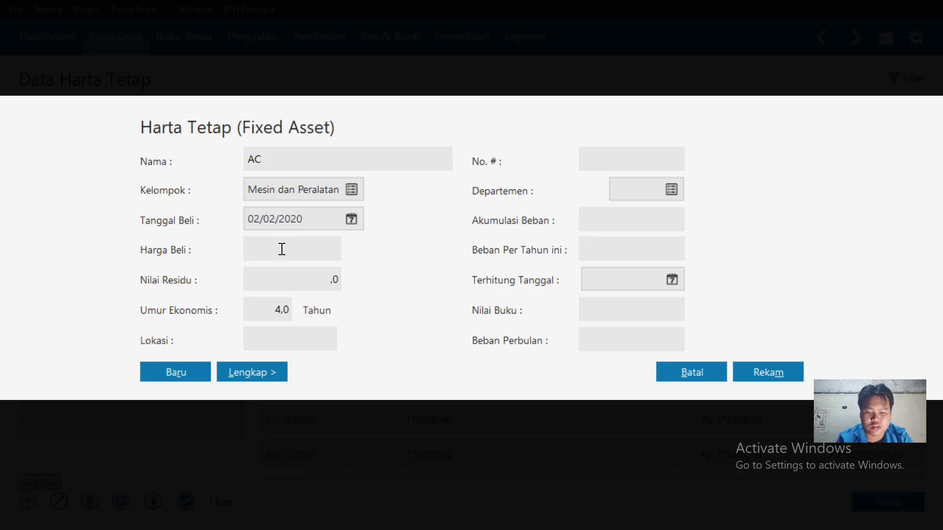
- Enter a purchase price of Rp 2.575.000 for the AC asset
left_click(282, 249)
type("22")
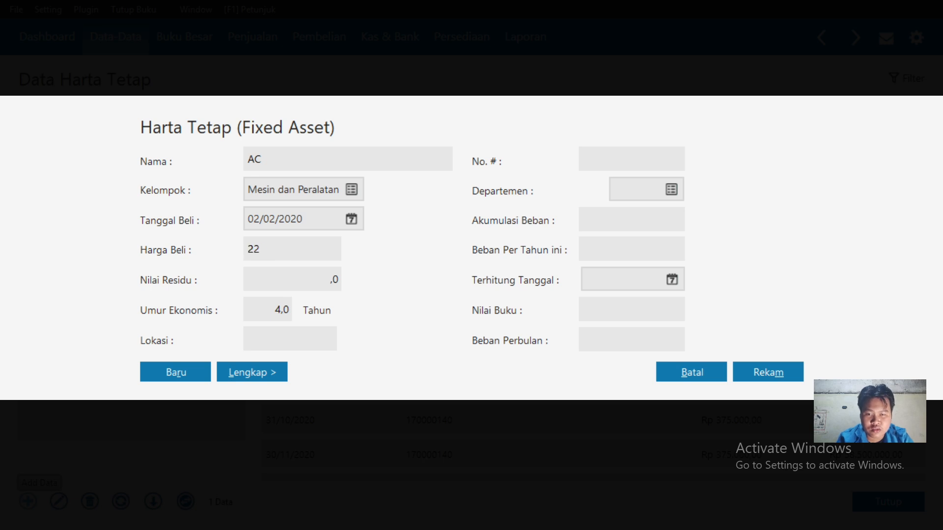
type("50")
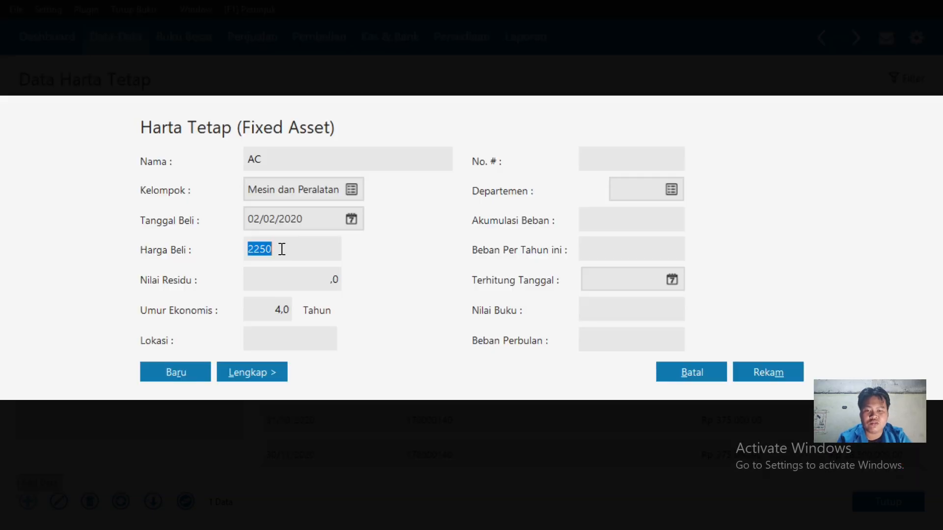
type("2572")
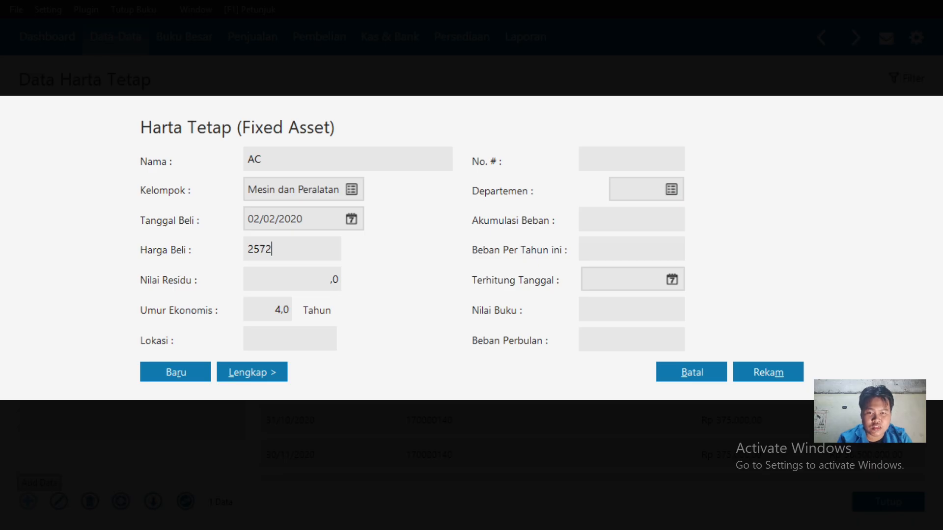
key("BackSpace")
type("5.")
type("00")
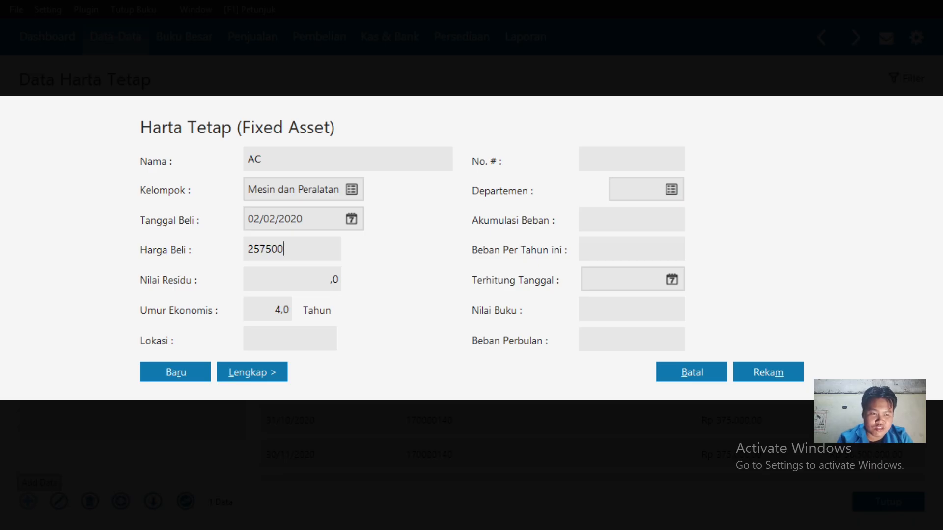
type("0")
key("Tab")
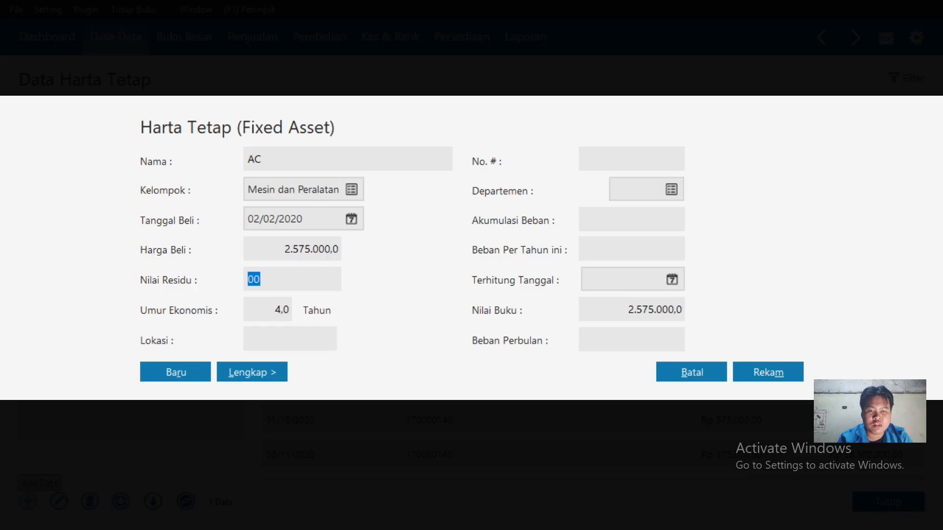
- Enter a residual value of Rp 250.000 for AC with the 4-year economic life kept, and check the entries against the PDF module
type("25")
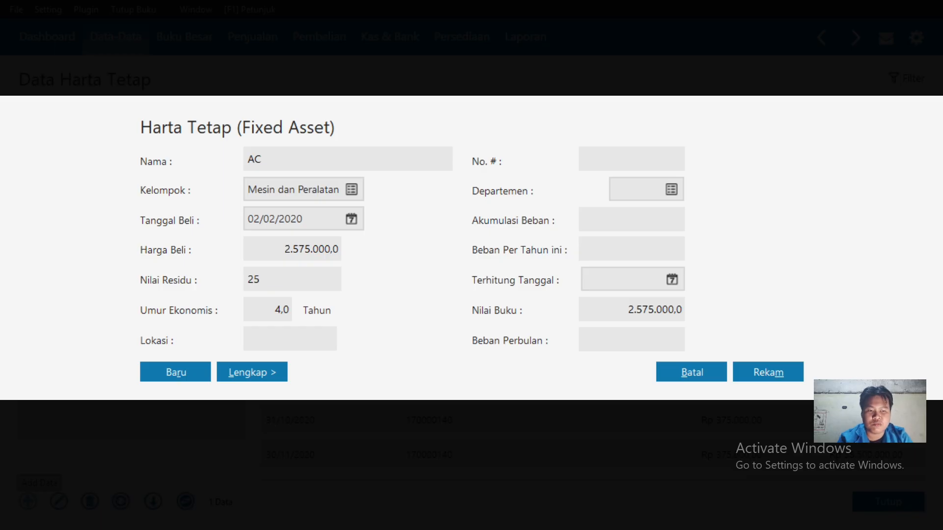
type("0.000")
key("Tab")
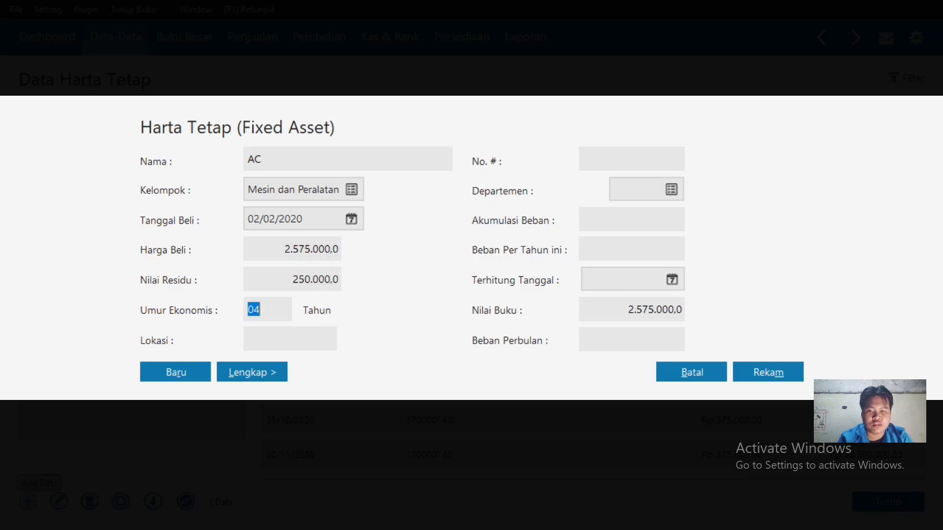
key("Tab")
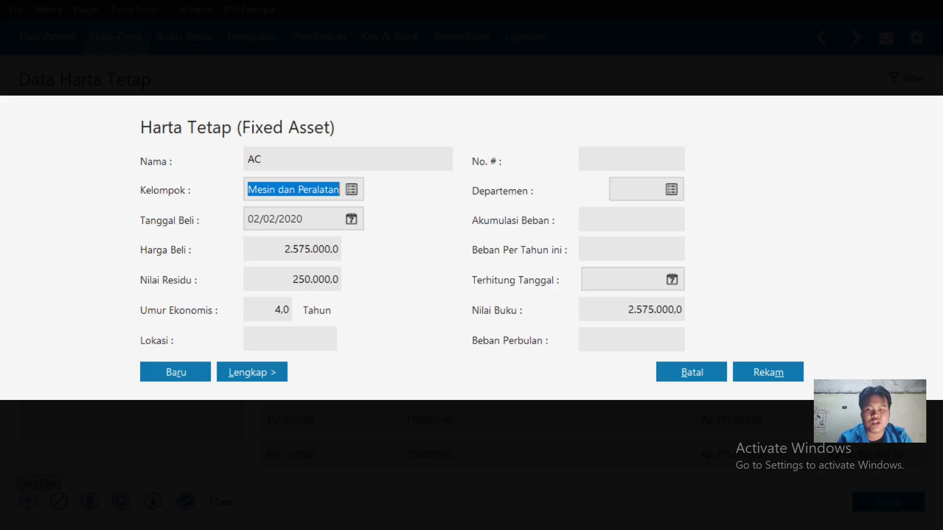
key("alt+Tab")
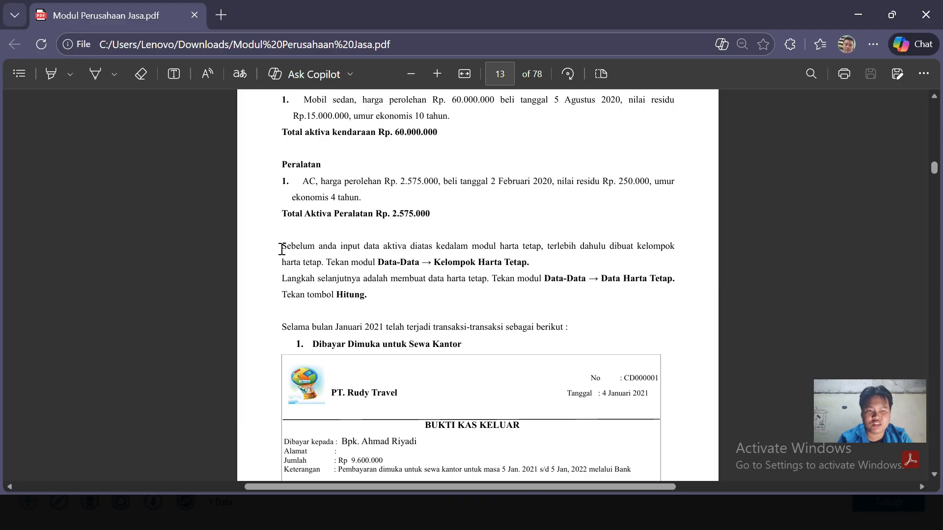
key("alt+Tab")
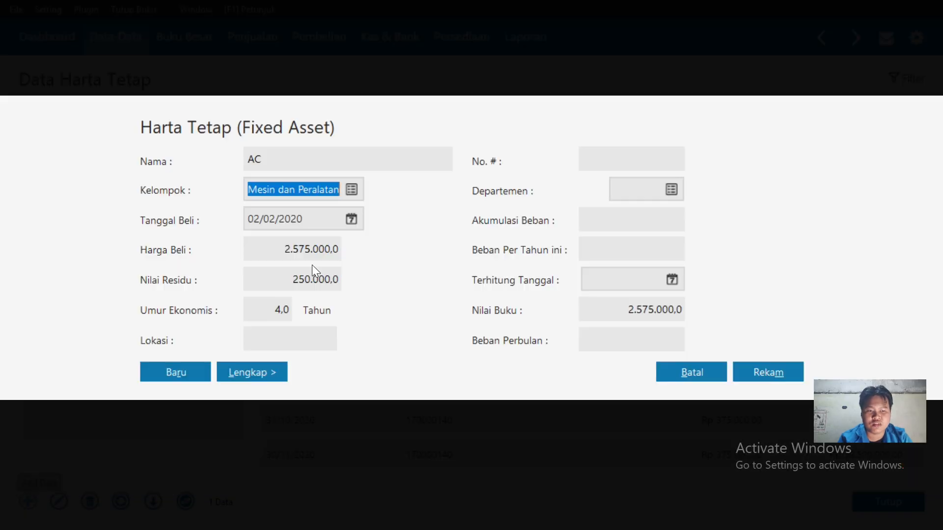
- Record the AC asset and accept automatic calculation of its accumulated depreciation
left_click(757, 372)
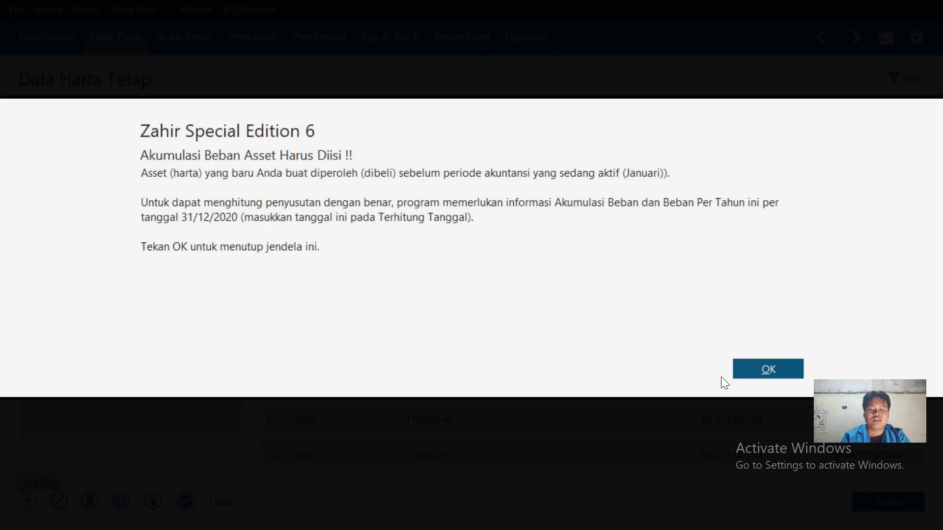
left_click(765, 370)
left_click(763, 373)
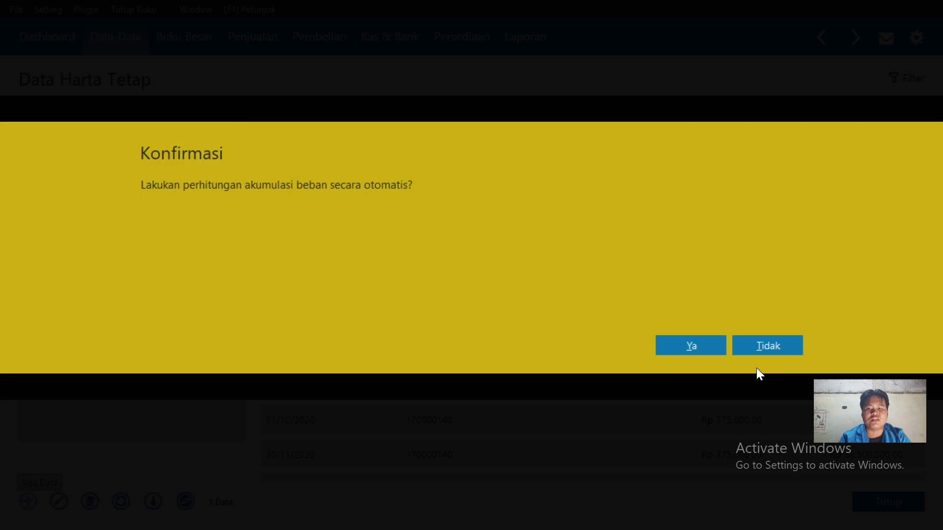
left_click(704, 344)
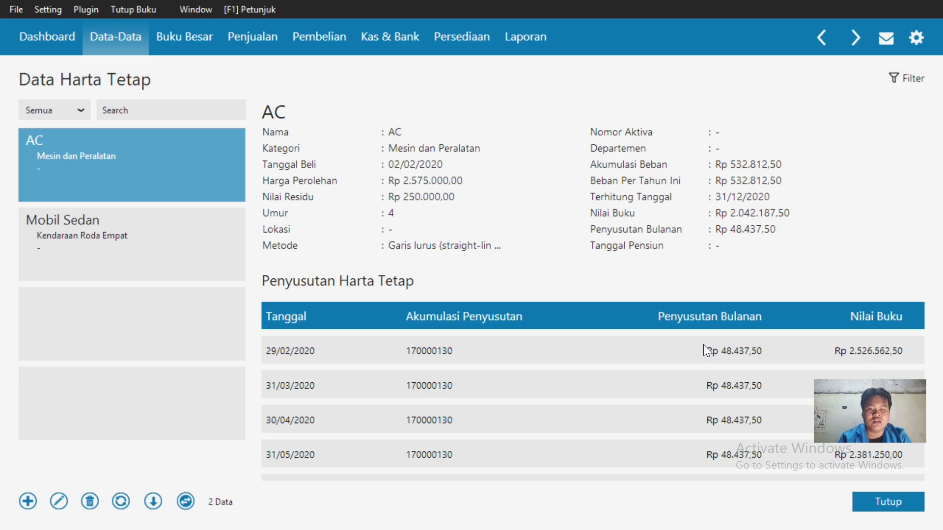
- Review the details and depreciation schedules of Mobil Sedan and AC, and return to the dashboard
left_click(135, 228)
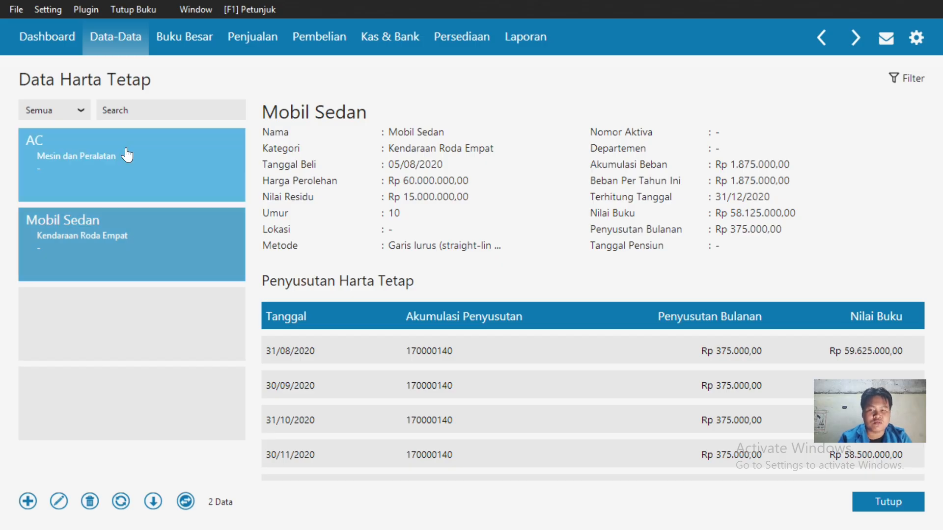
left_click(127, 155)
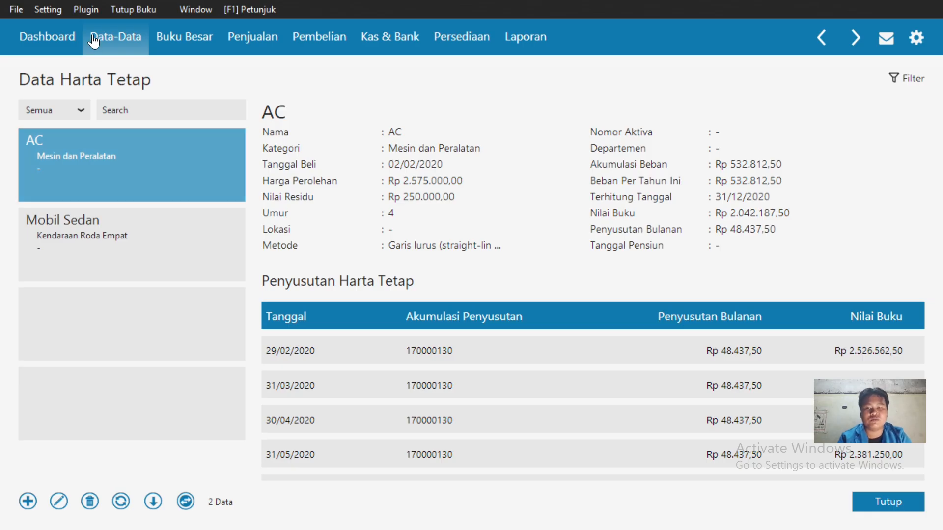
left_click(41, 42)
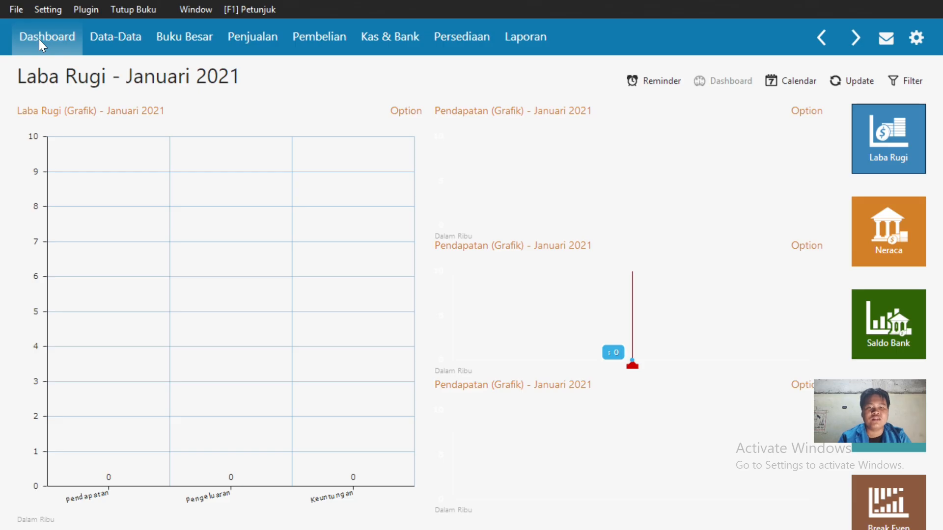
left_click(48, 14)
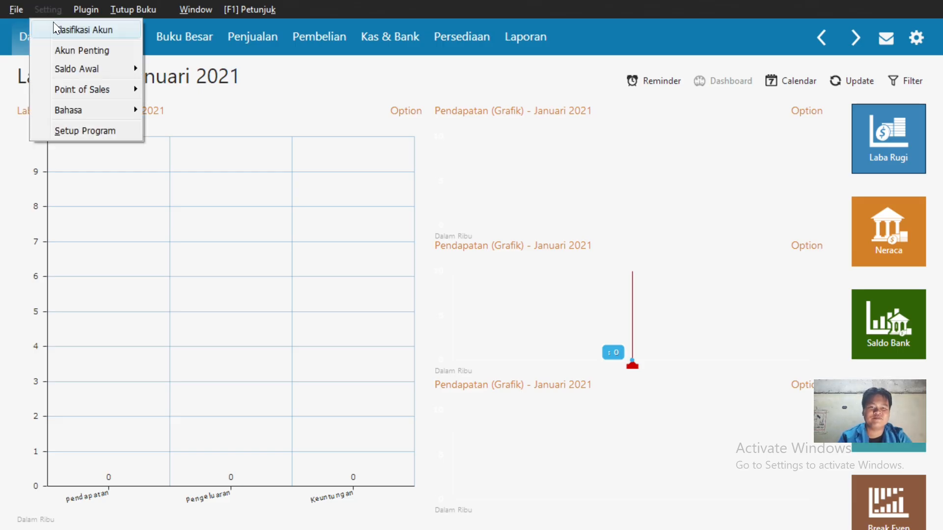
mouse_move(79, 69)
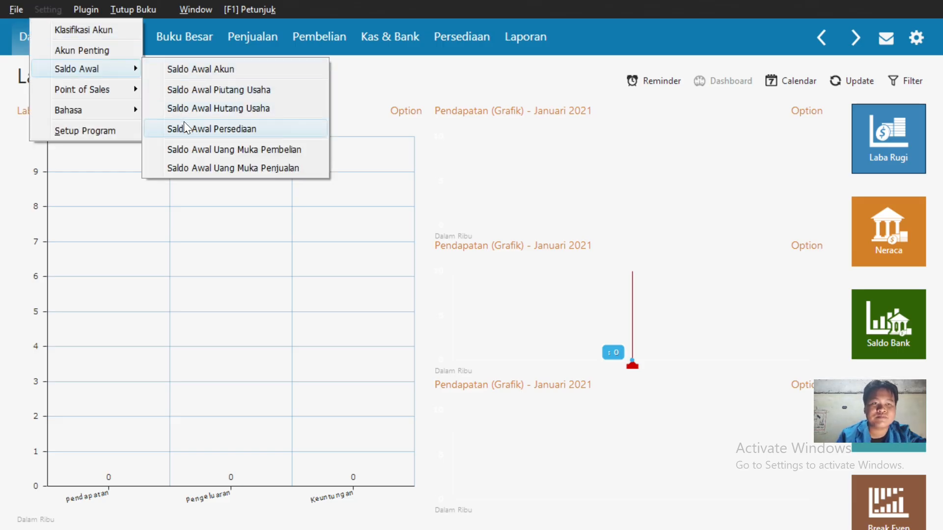
mouse_move(71, 2)
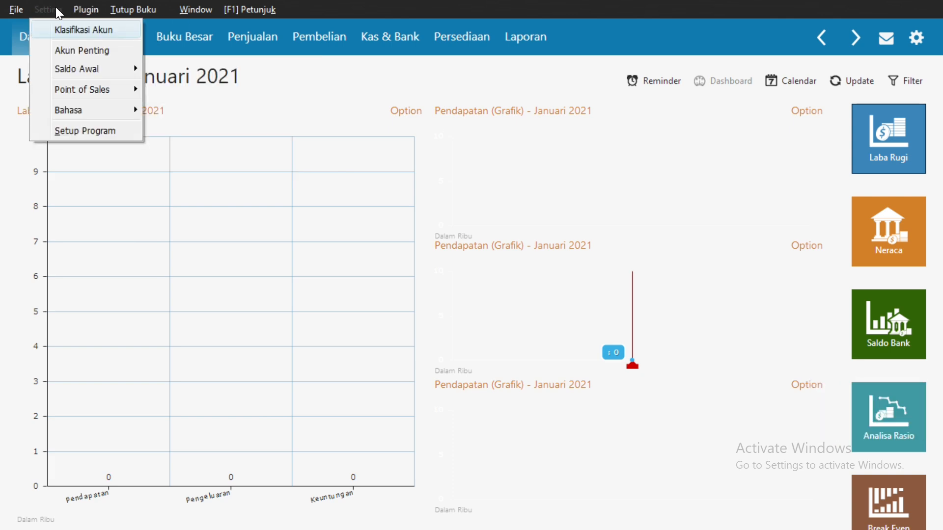
left_click(201, 33)
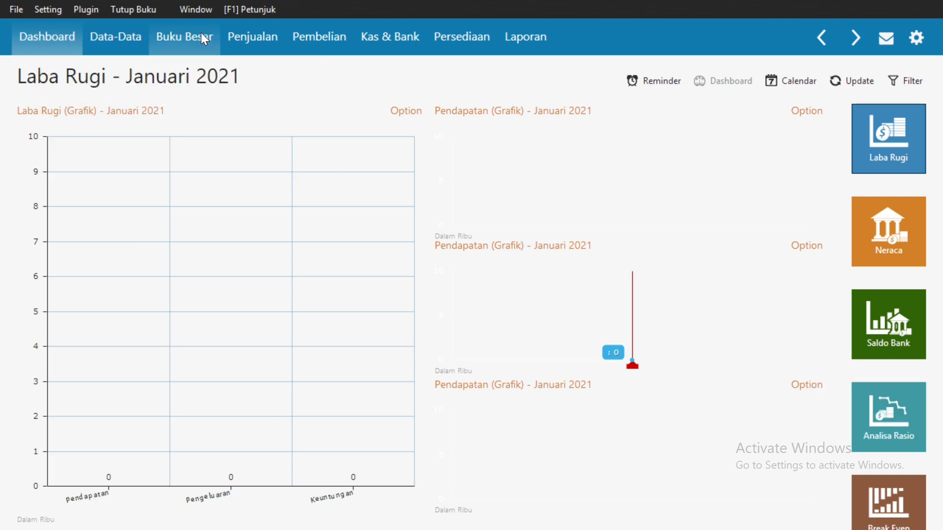
left_click(202, 33)
- Open the Data-Data overview of master data modules
left_click(130, 37)
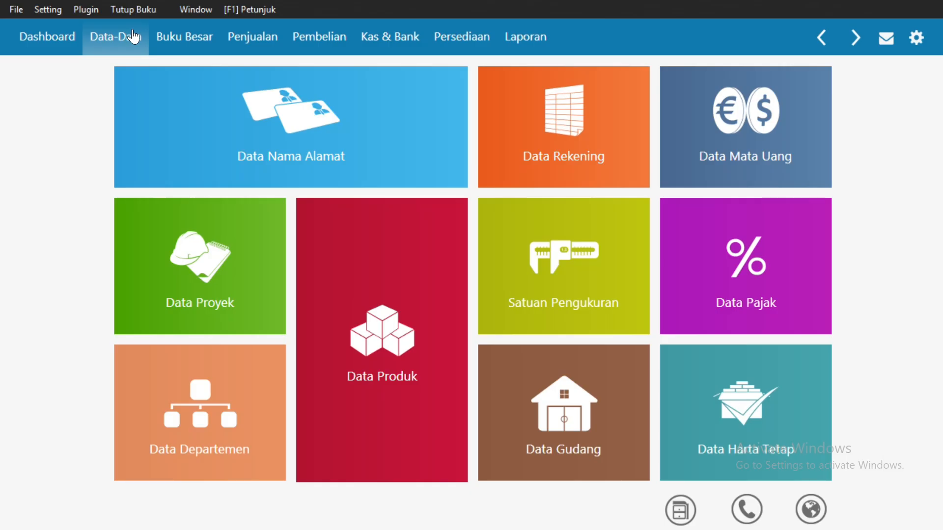